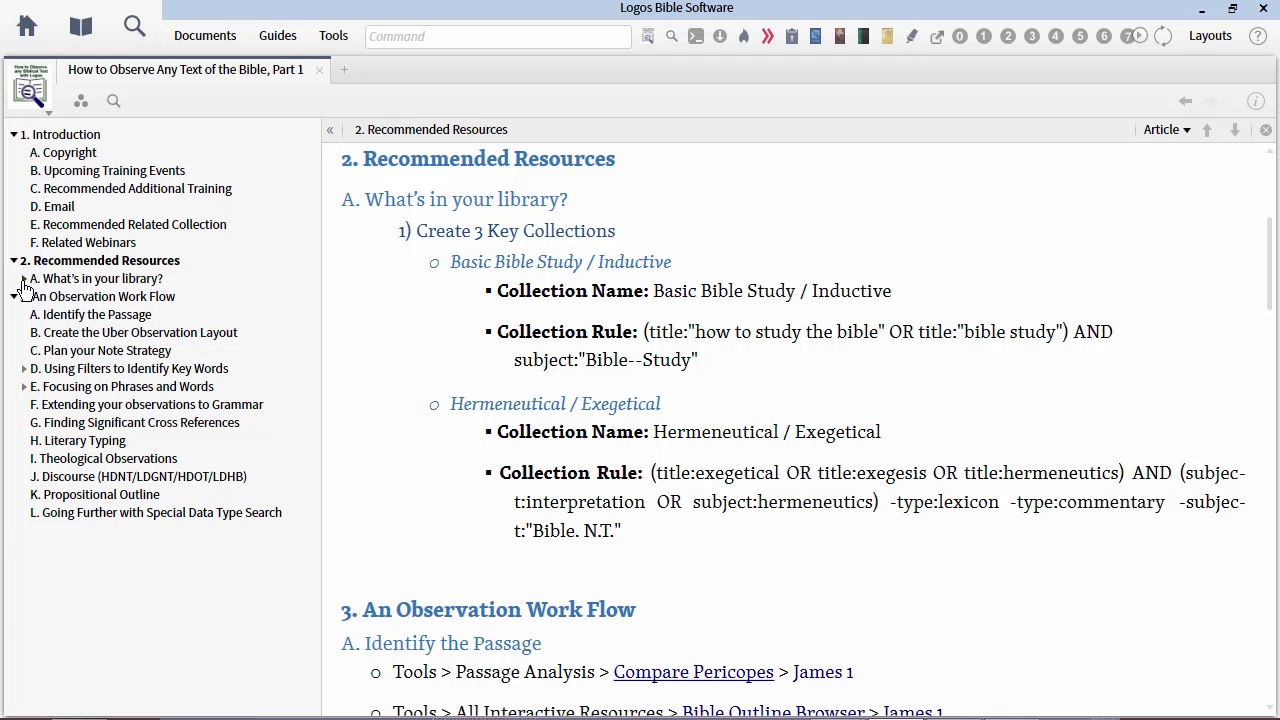
Look through the outline's An Observation Work Flow and Focusing on Phrases and Words sections, and go to What's in your library?
{"action": "left_click", "coordinate": [56, 297]}
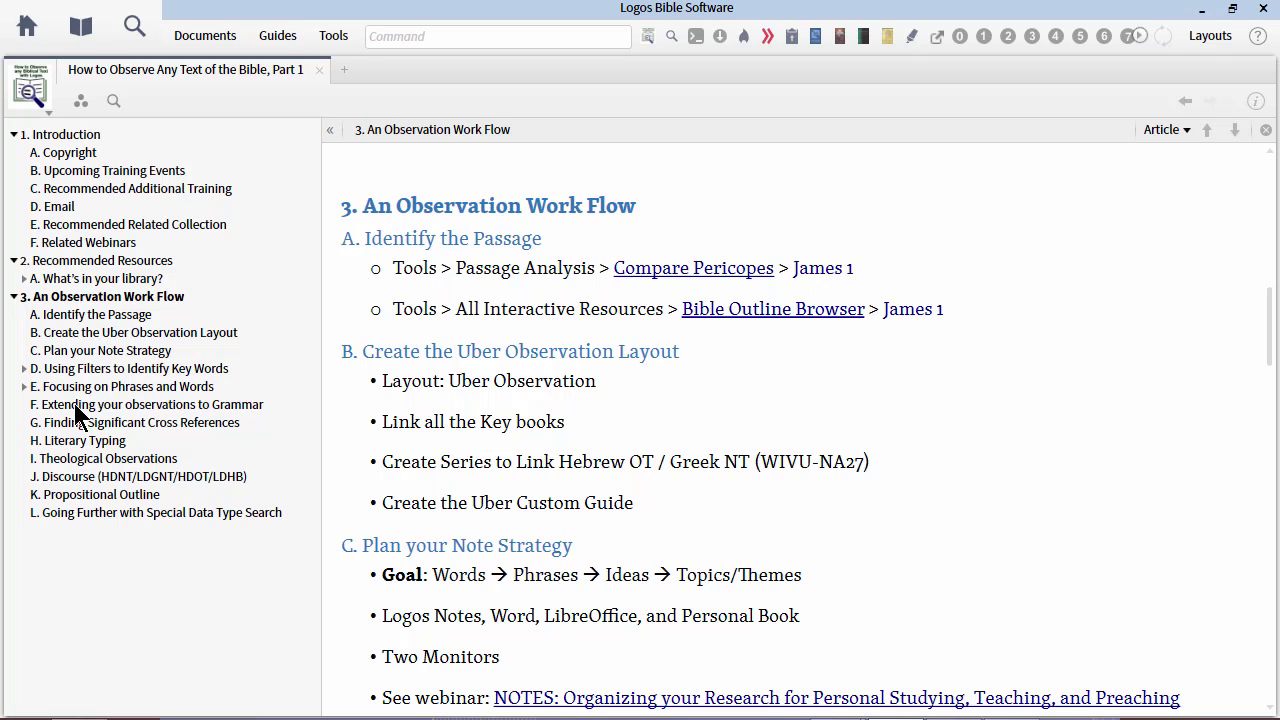
{"action": "left_click", "coordinate": [24, 386]}
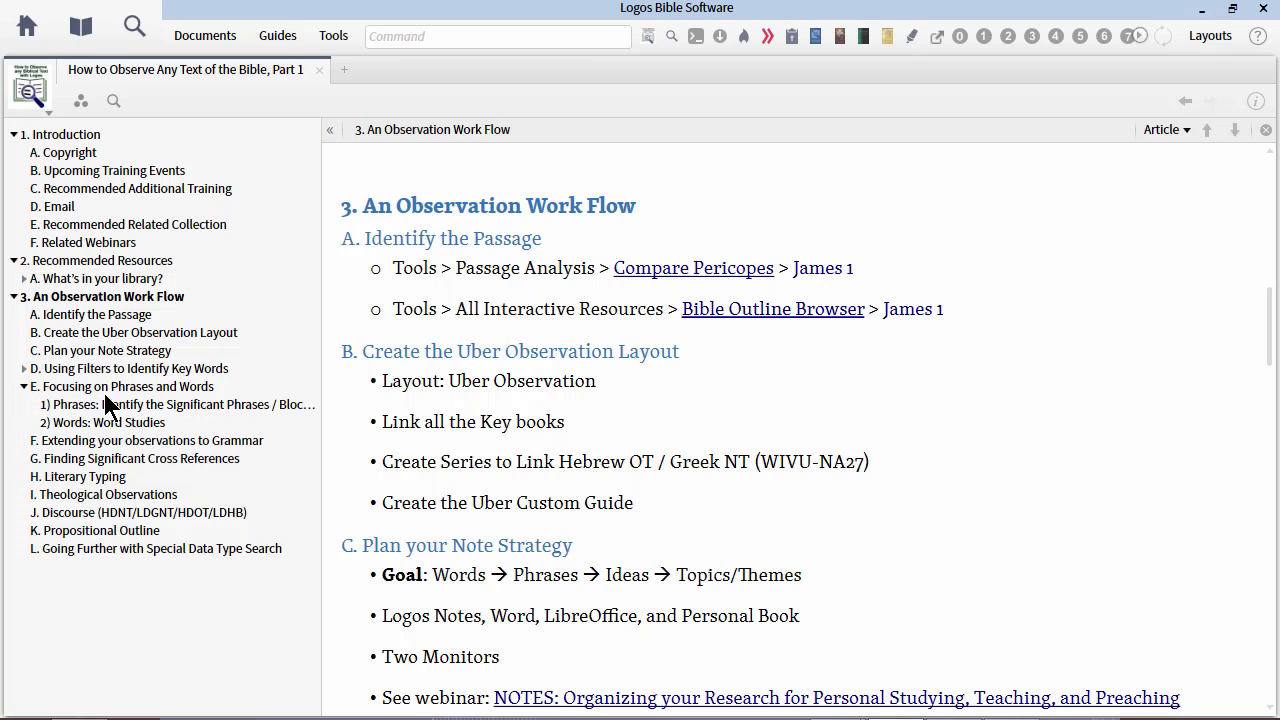
{"action": "left_click", "coordinate": [32, 388]}
{"action": "left_click", "coordinate": [25, 387]}
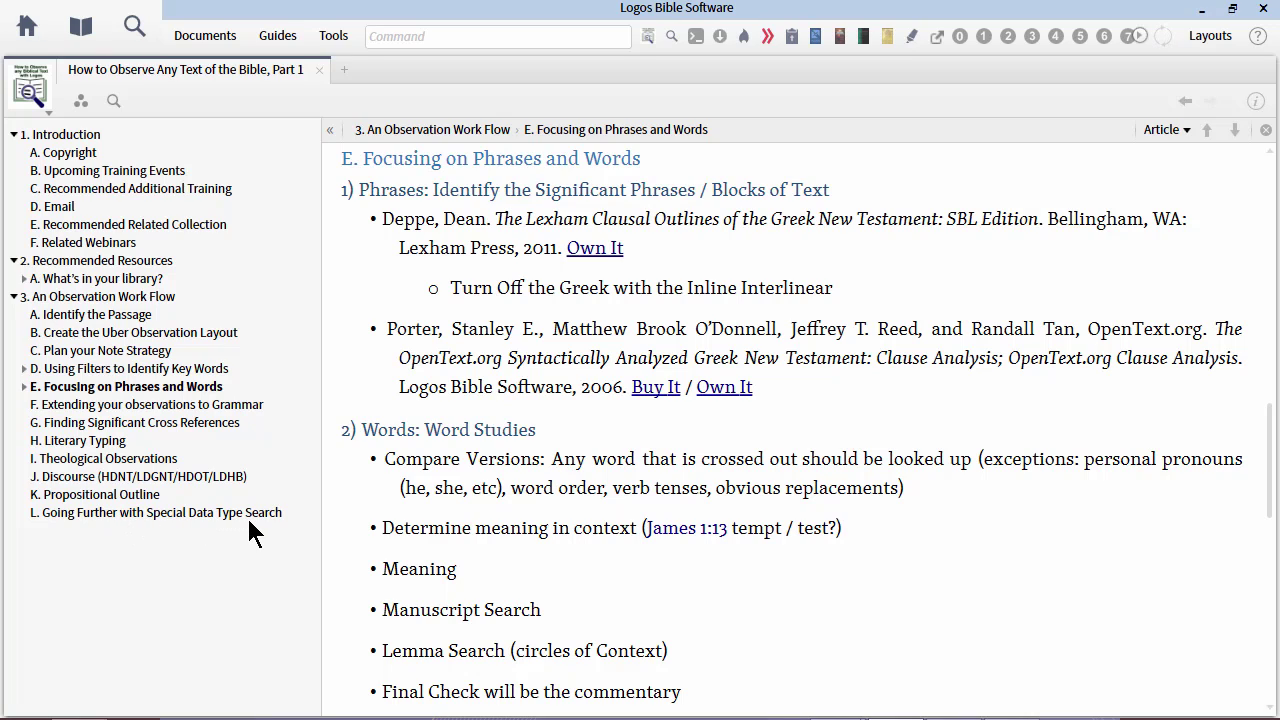
{"action": "left_click", "coordinate": [94, 279]}
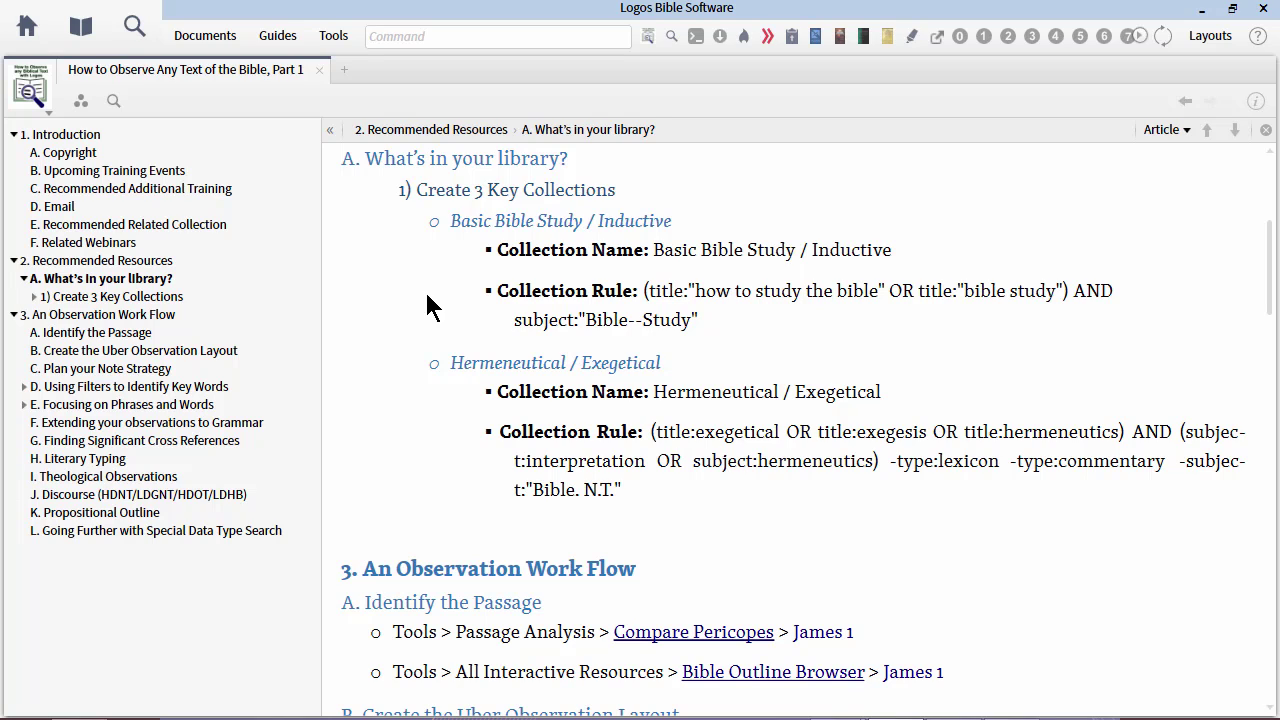
Open the Collections tool in its own pane beside the training resource.
{"action": "left_click", "coordinate": [332, 45]}
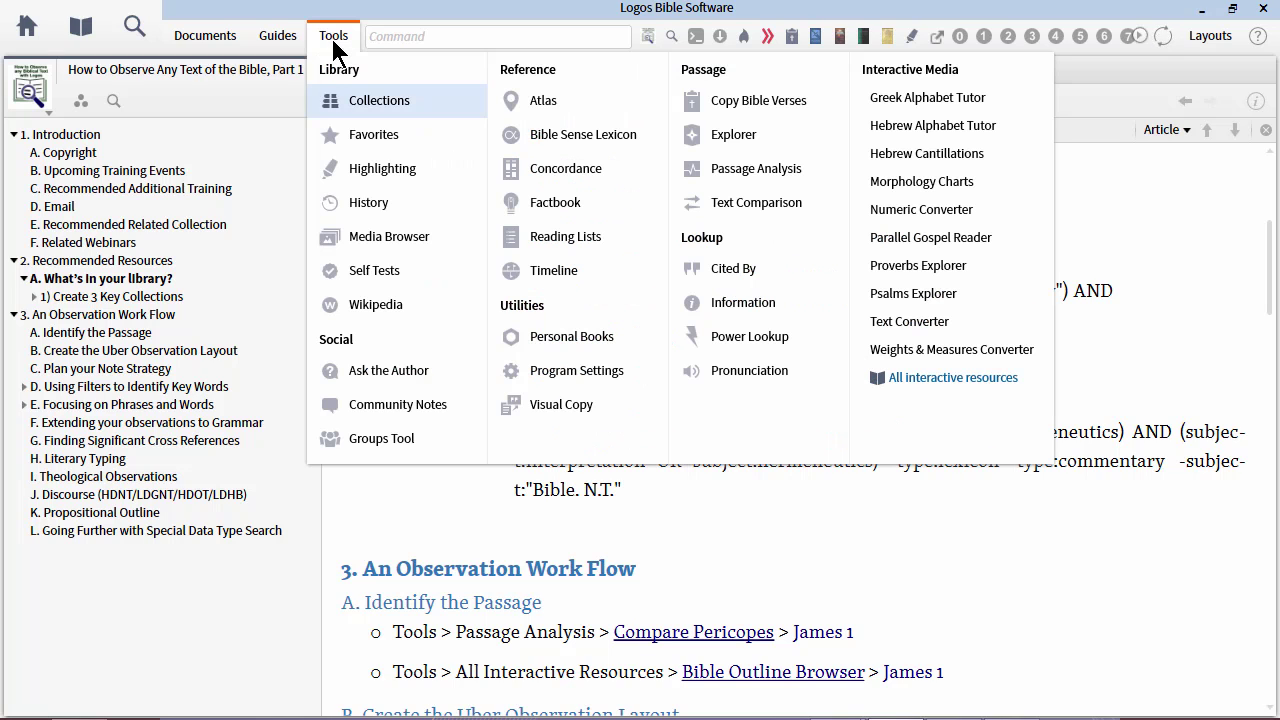
{"action": "left_click", "coordinate": [382, 102]}
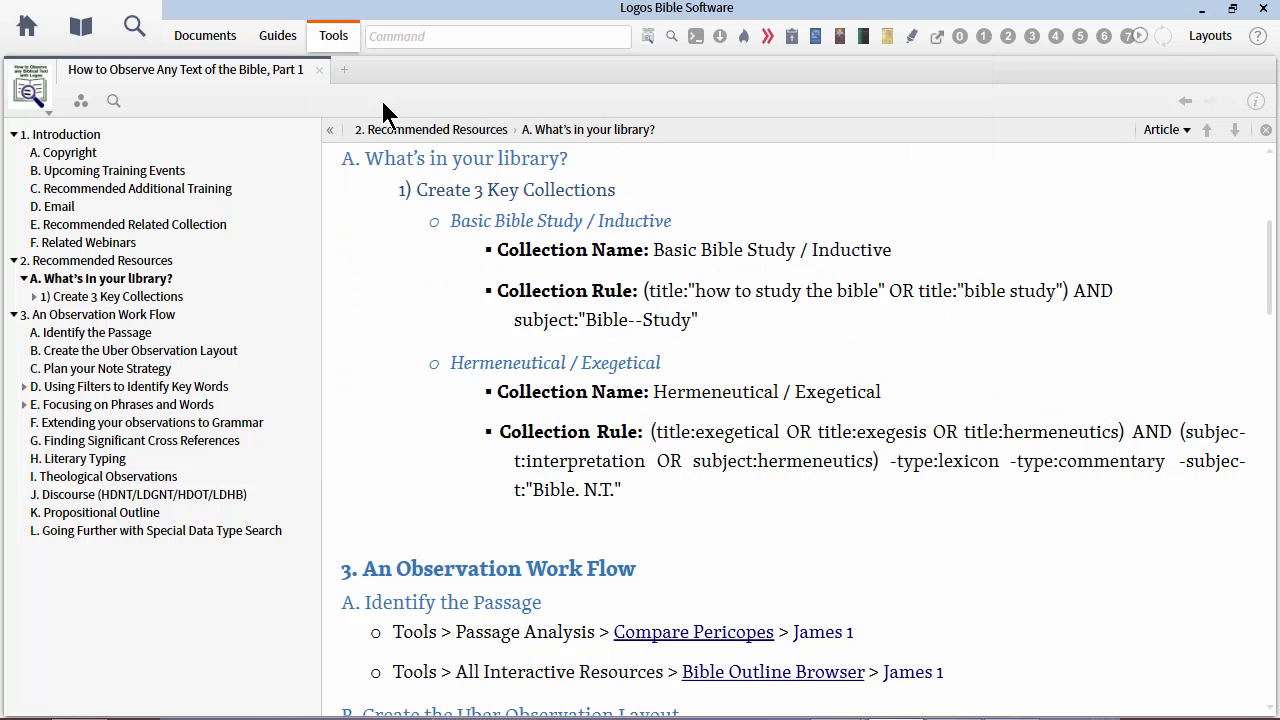
{"action": "left_click_drag", "start_coordinate": [345, 80], "coordinate": [1016, 340]}
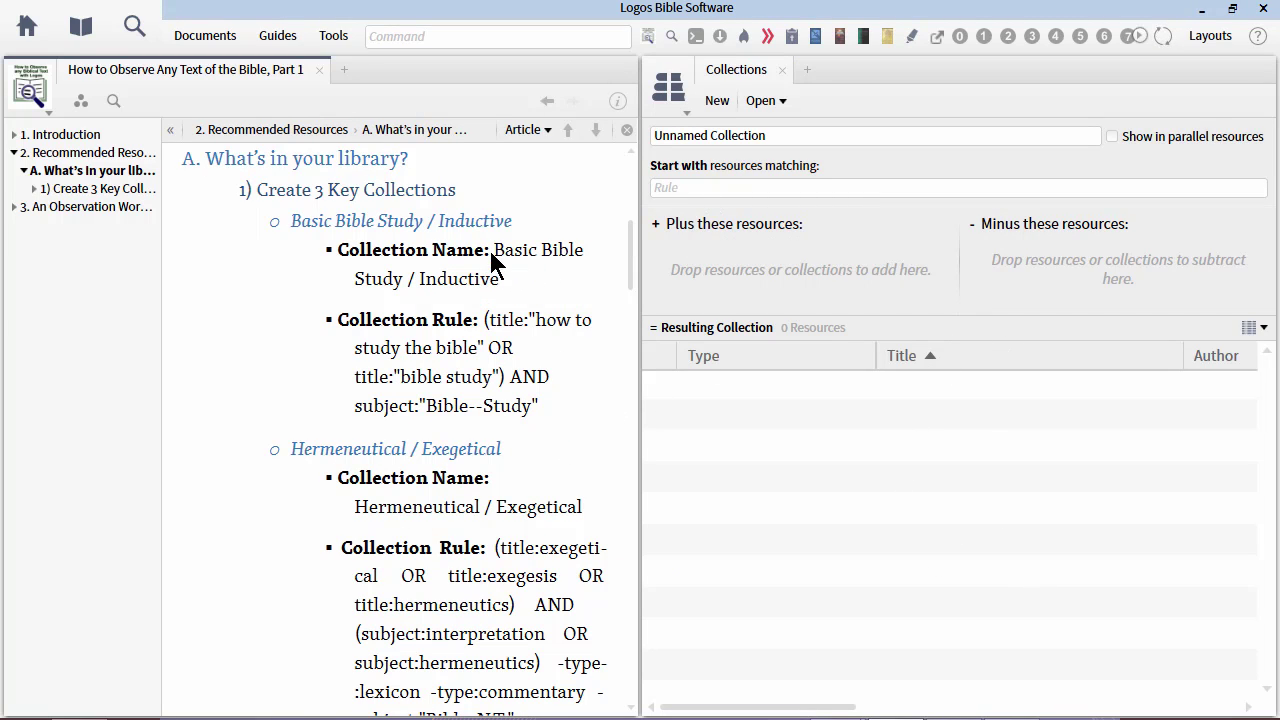
Open the saved Basic Bible Study / Inductive collection and examine its title and subject rule and its matching resources.
{"action": "left_click_drag", "start_coordinate": [491, 253], "coordinate": [514, 277]}
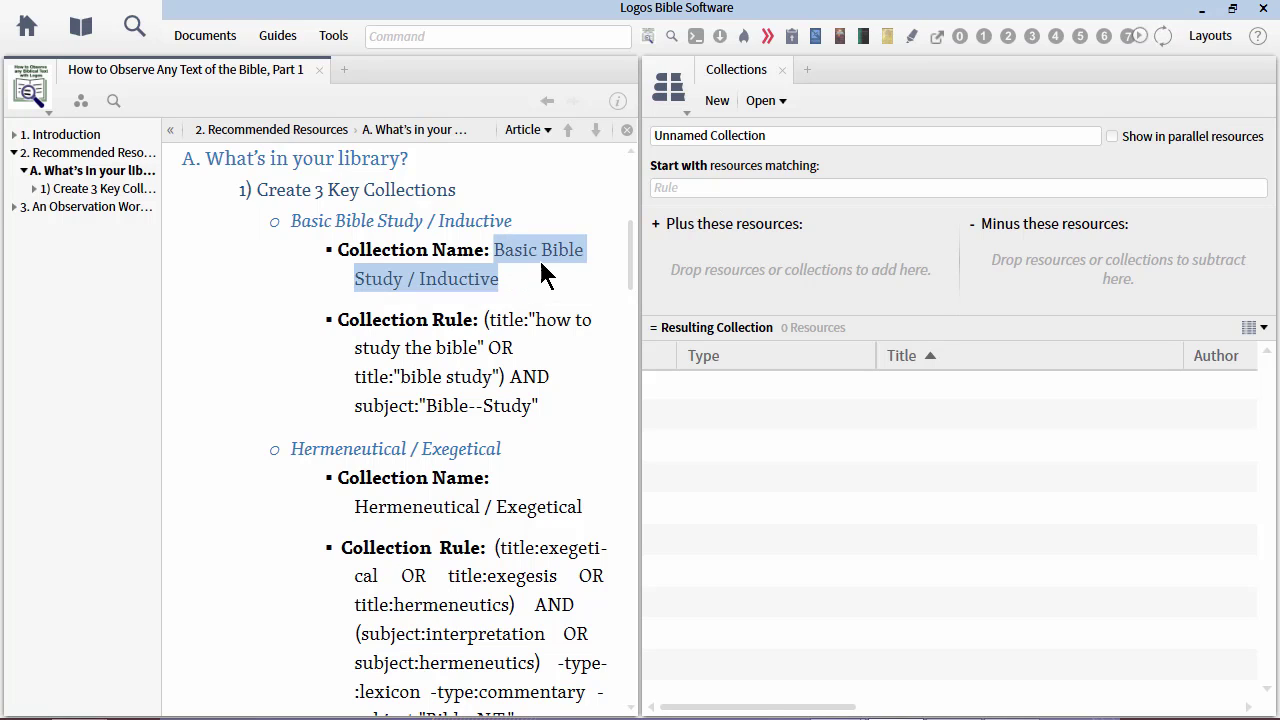
{"action": "left_click", "coordinate": [764, 102]}
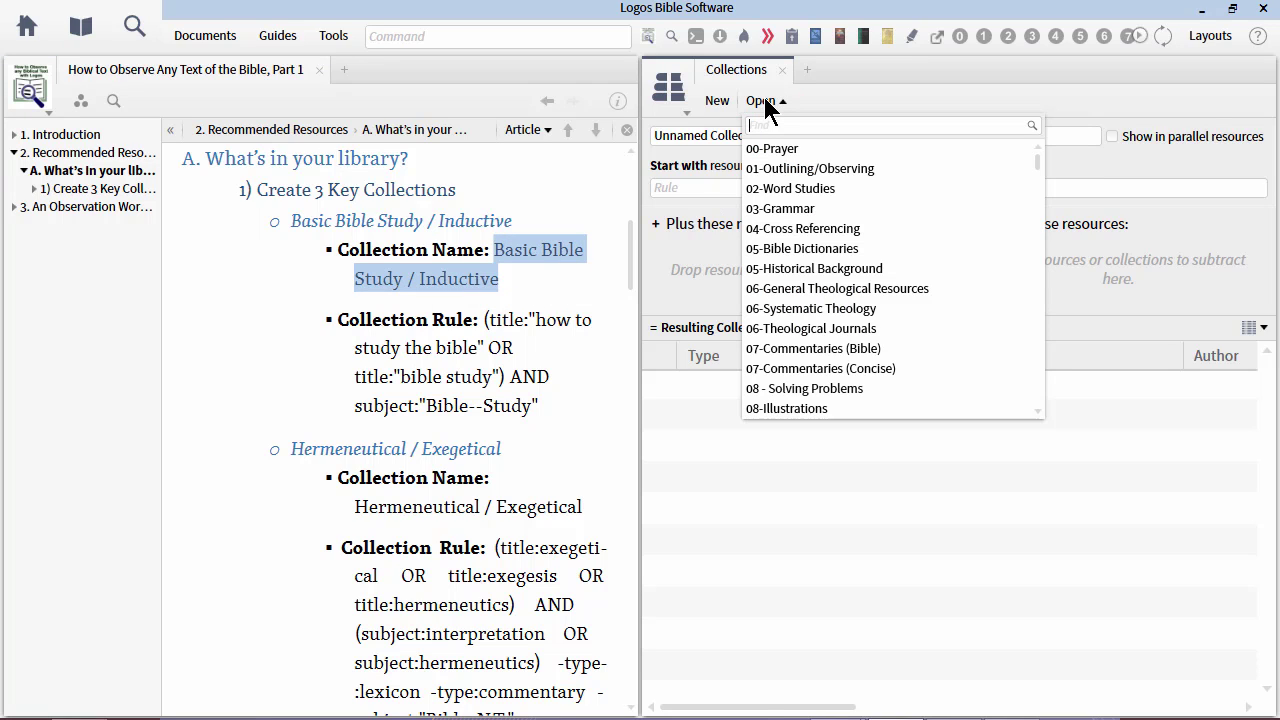
{"action": "type", "text": "basic"}
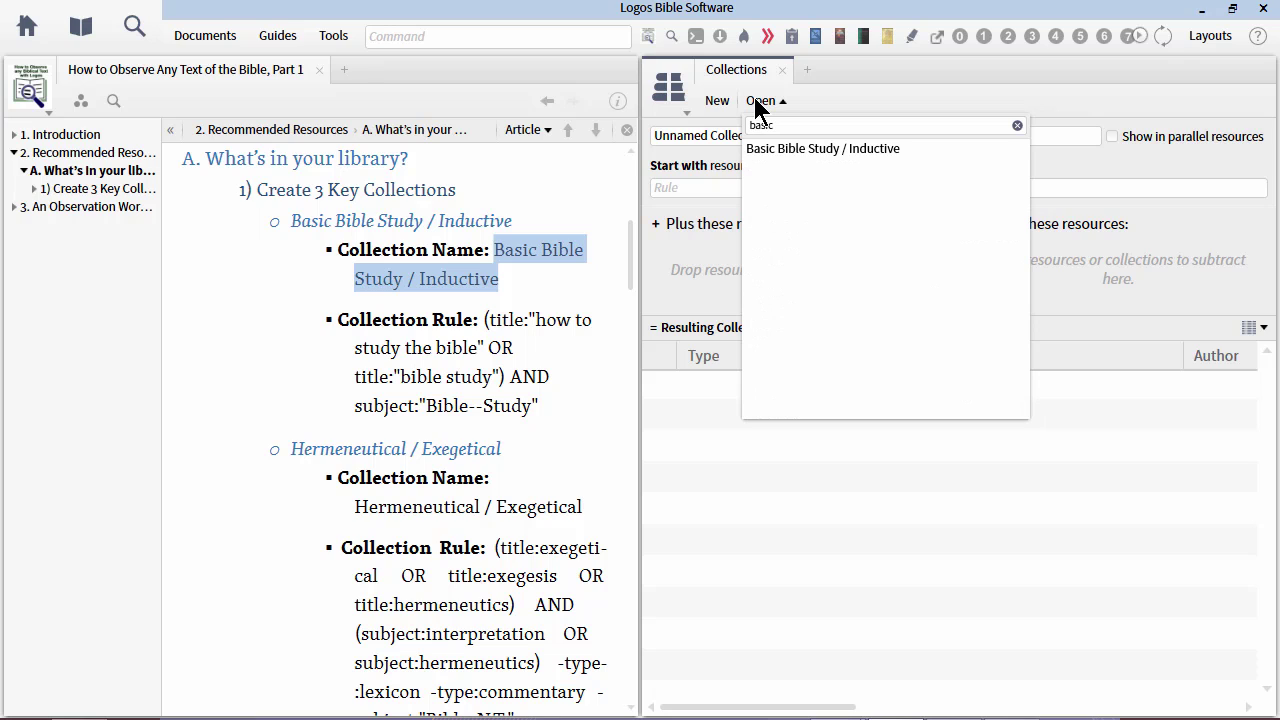
{"action": "left_click", "coordinate": [772, 149]}
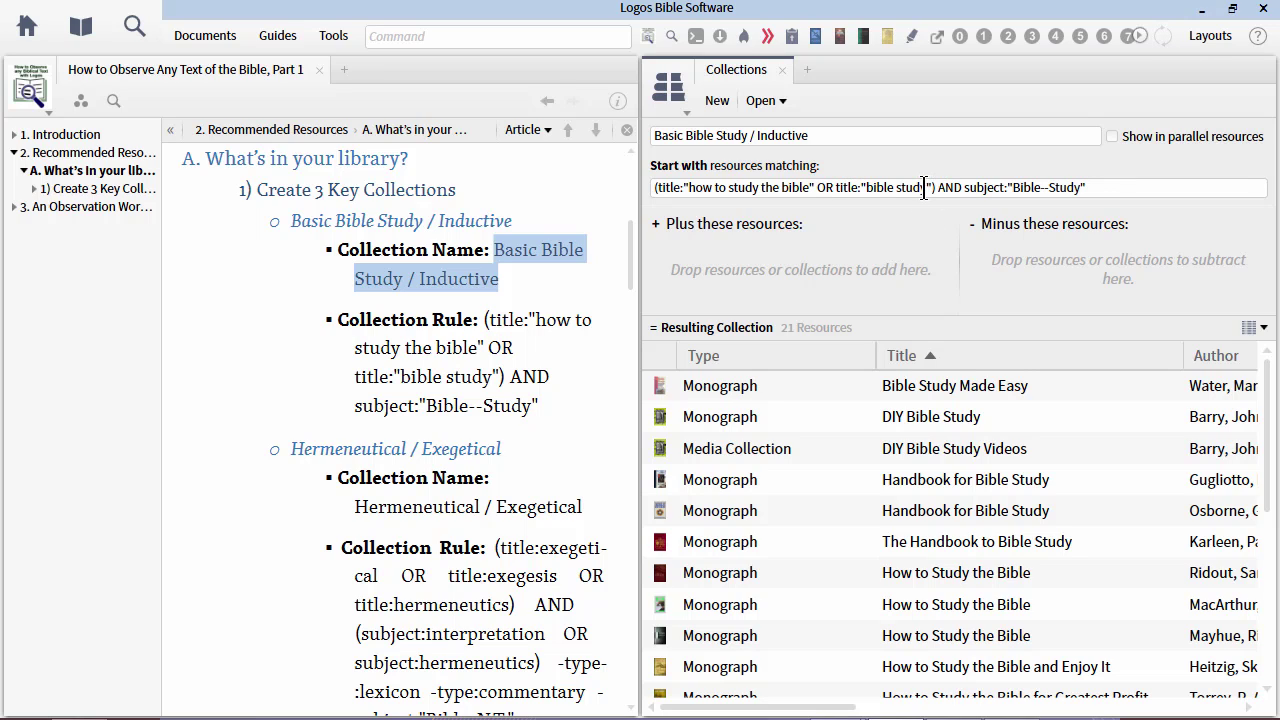
{"action": "left_click_drag", "start_coordinate": [938, 187], "coordinate": [663, 210]}
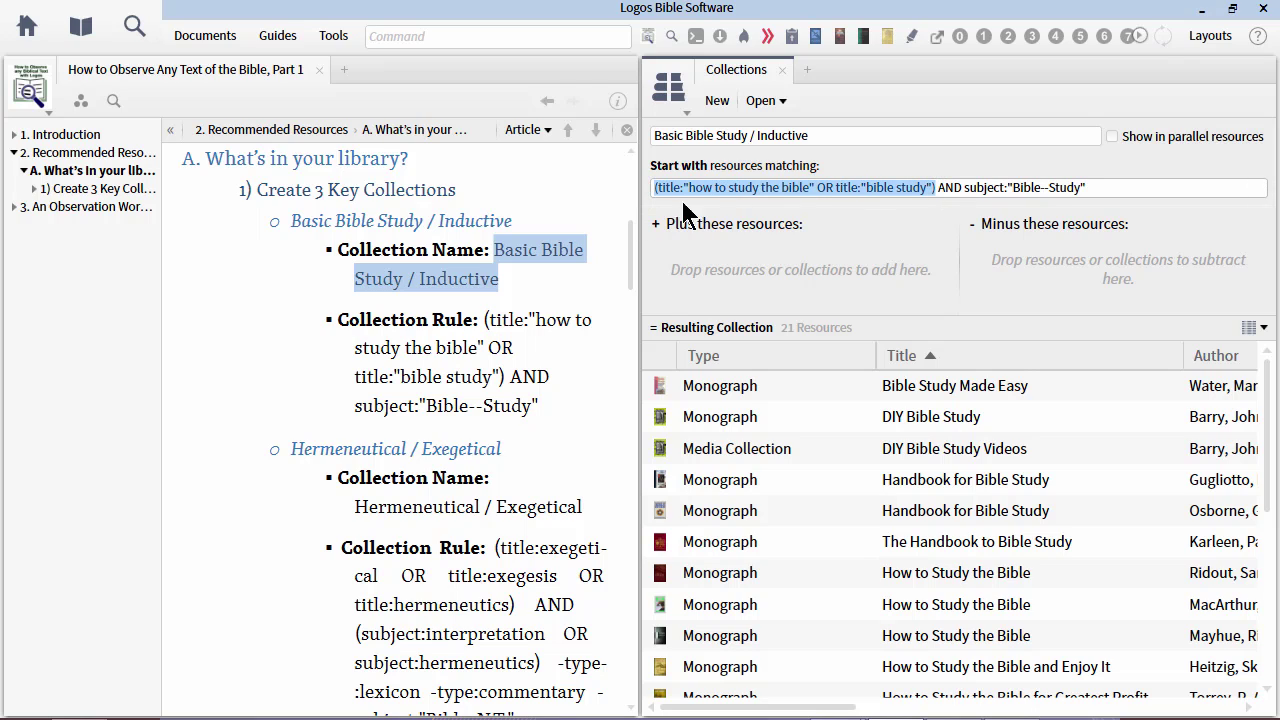
{"action": "left_click", "coordinate": [948, 187]}
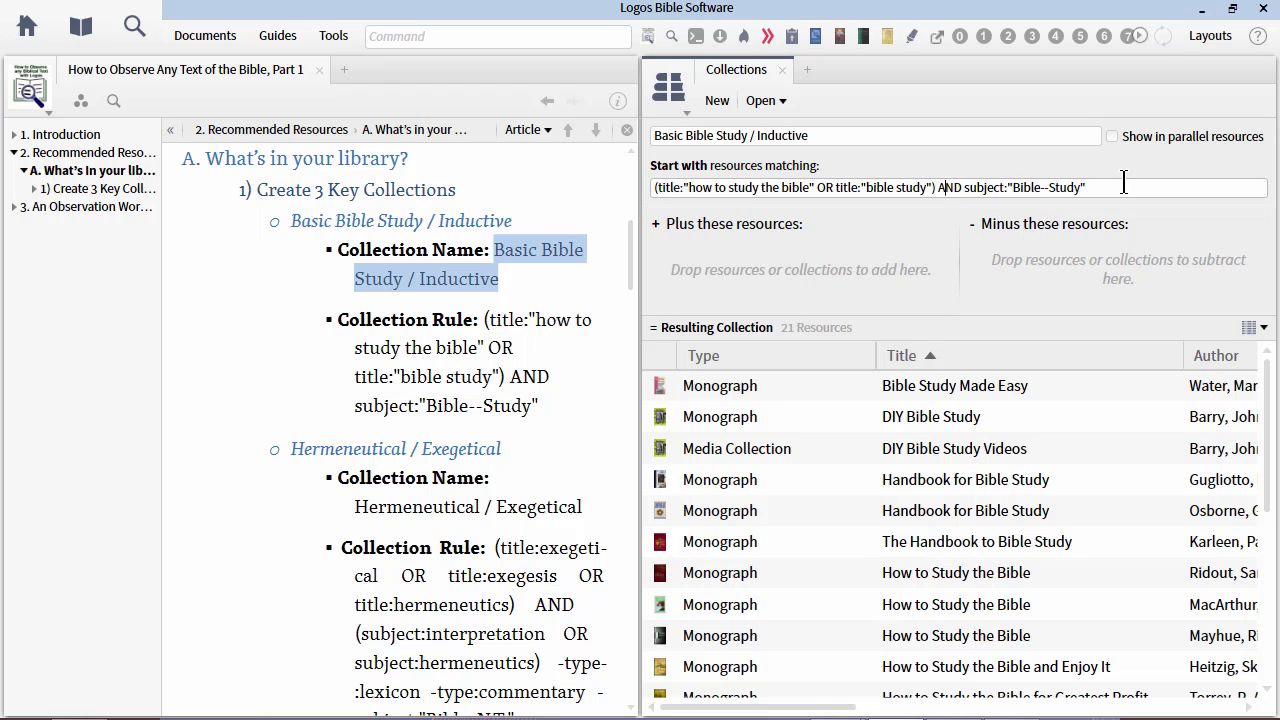
{"action": "left_click_drag", "start_coordinate": [1268, 365], "coordinate": [1262, 420]}
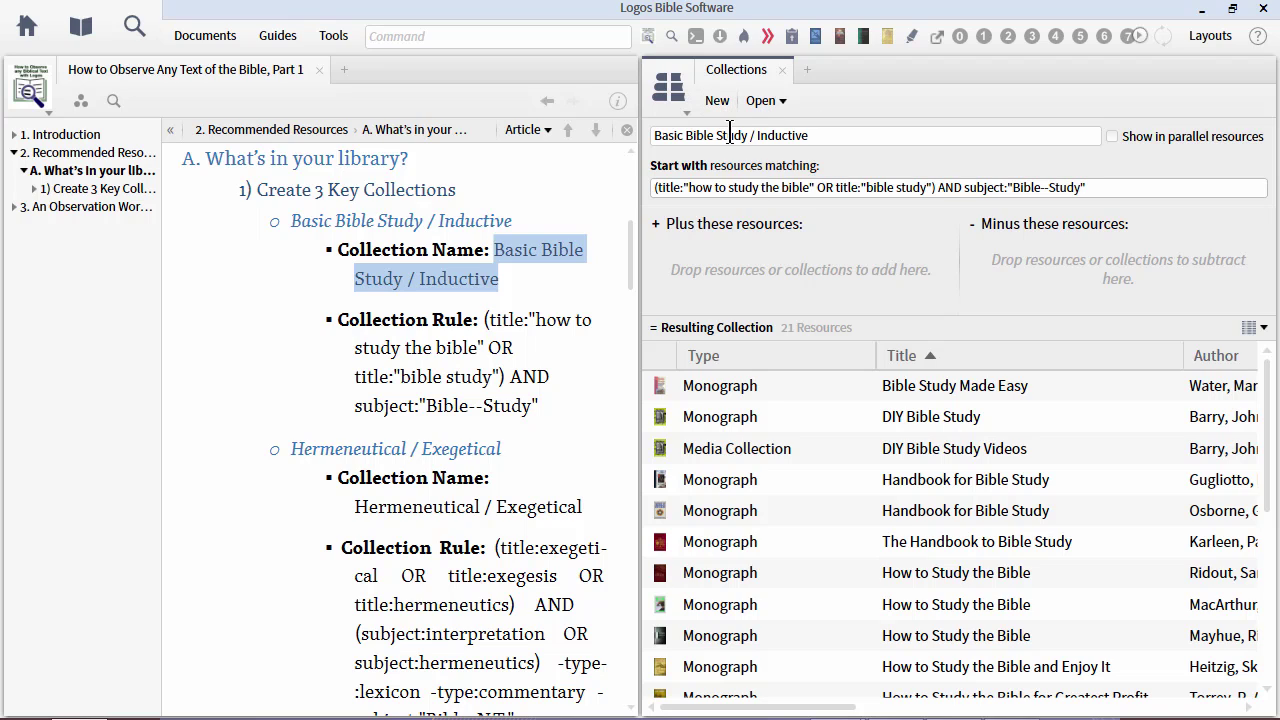
Check the saved collections for "herm" and create a new collection named Hermeneutical / Exegetical.
{"action": "left_click", "coordinate": [716, 102]}
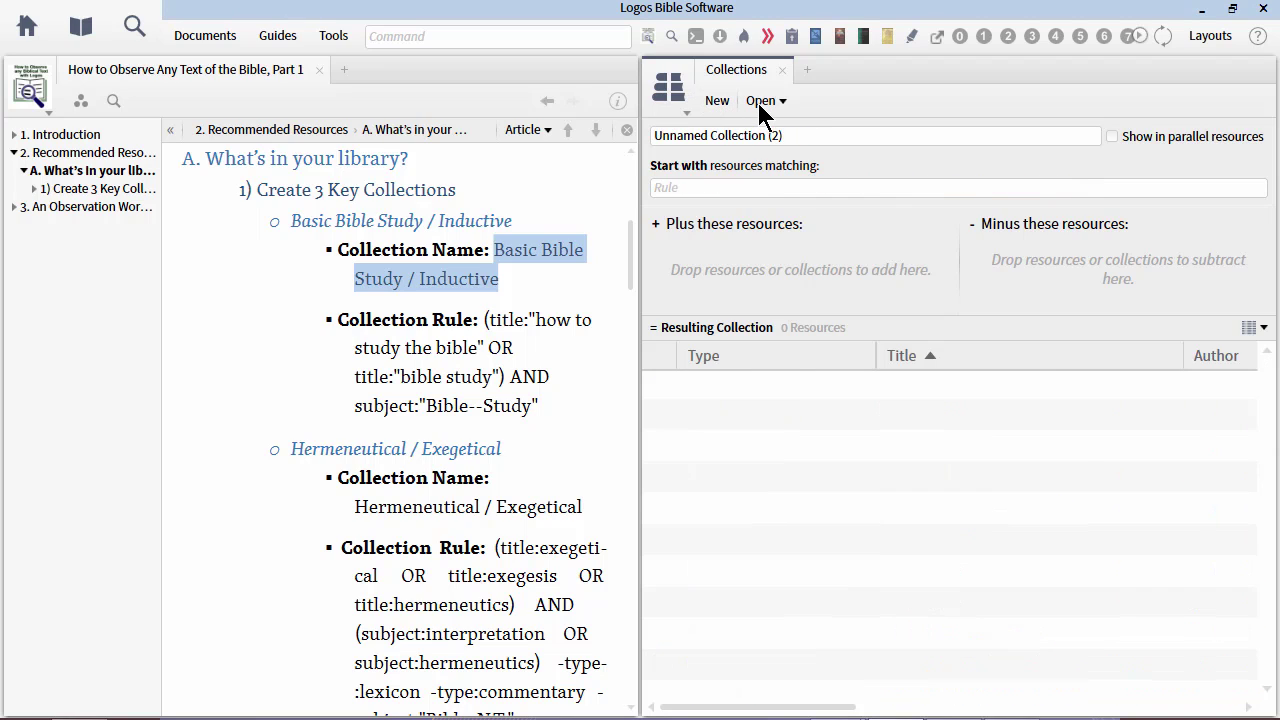
{"action": "left_click", "coordinate": [758, 101]}
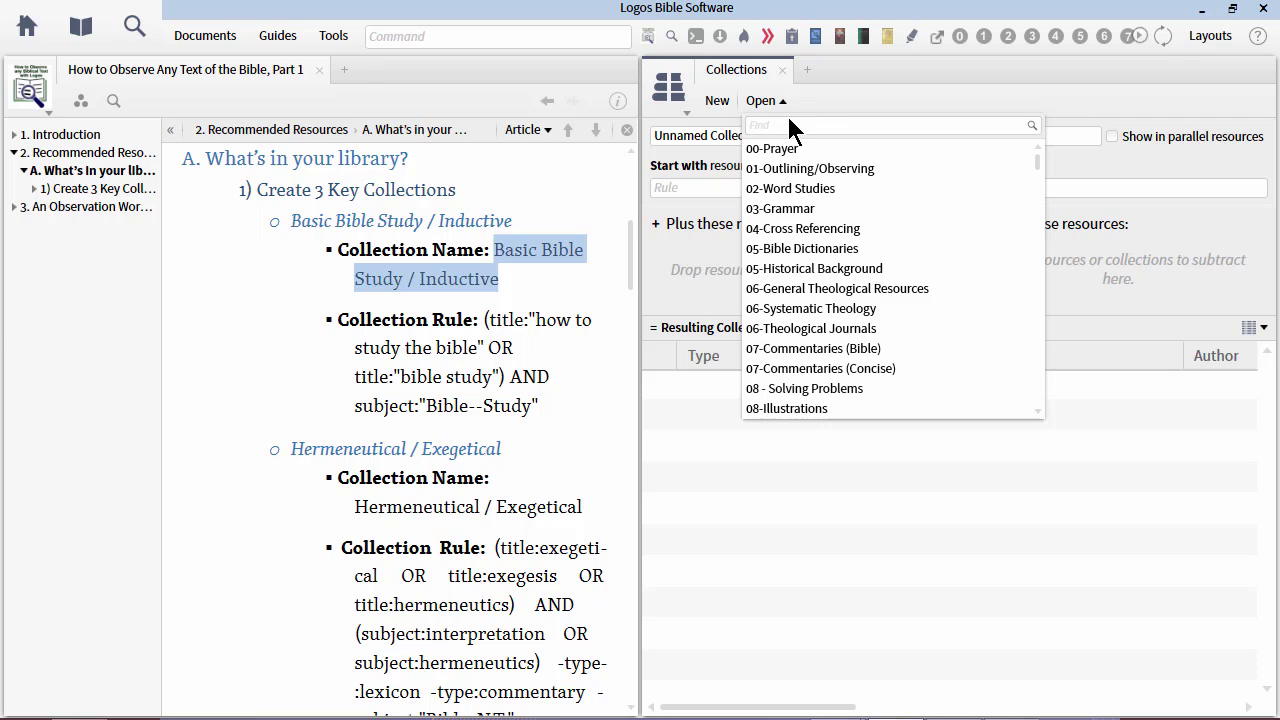
{"action": "type", "text": "herm"}
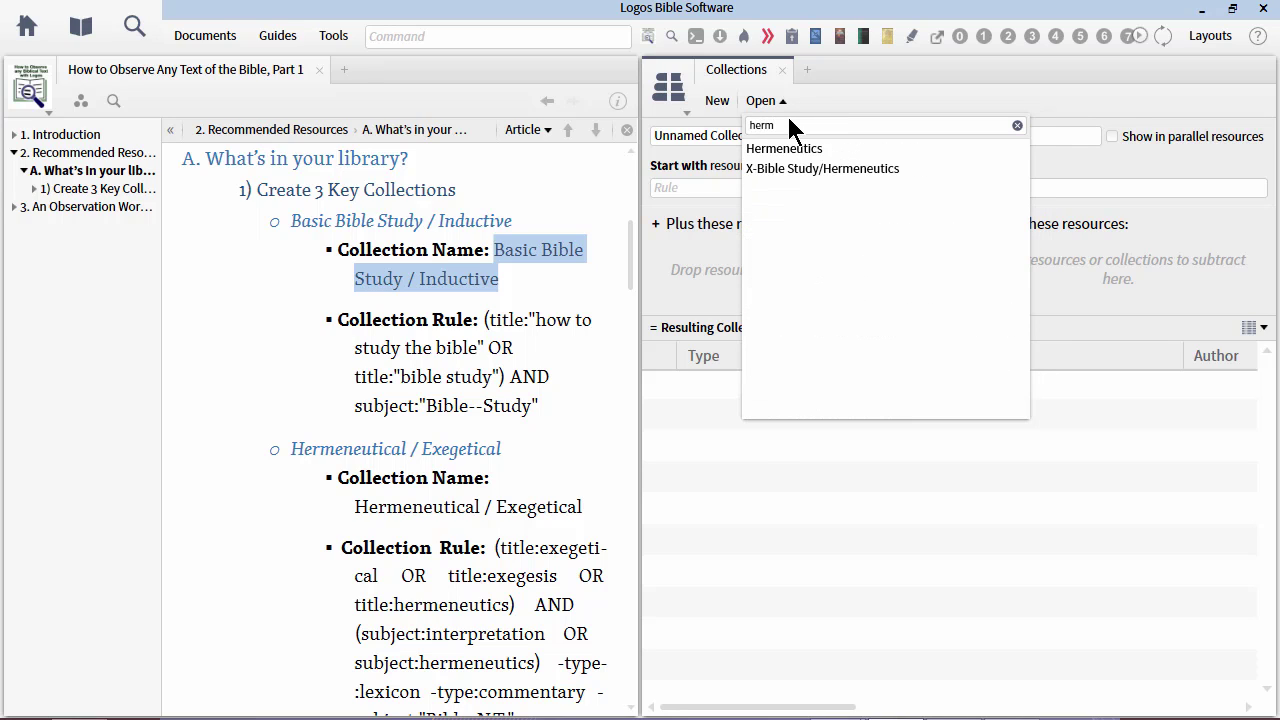
{"action": "left_click", "coordinate": [798, 148]}
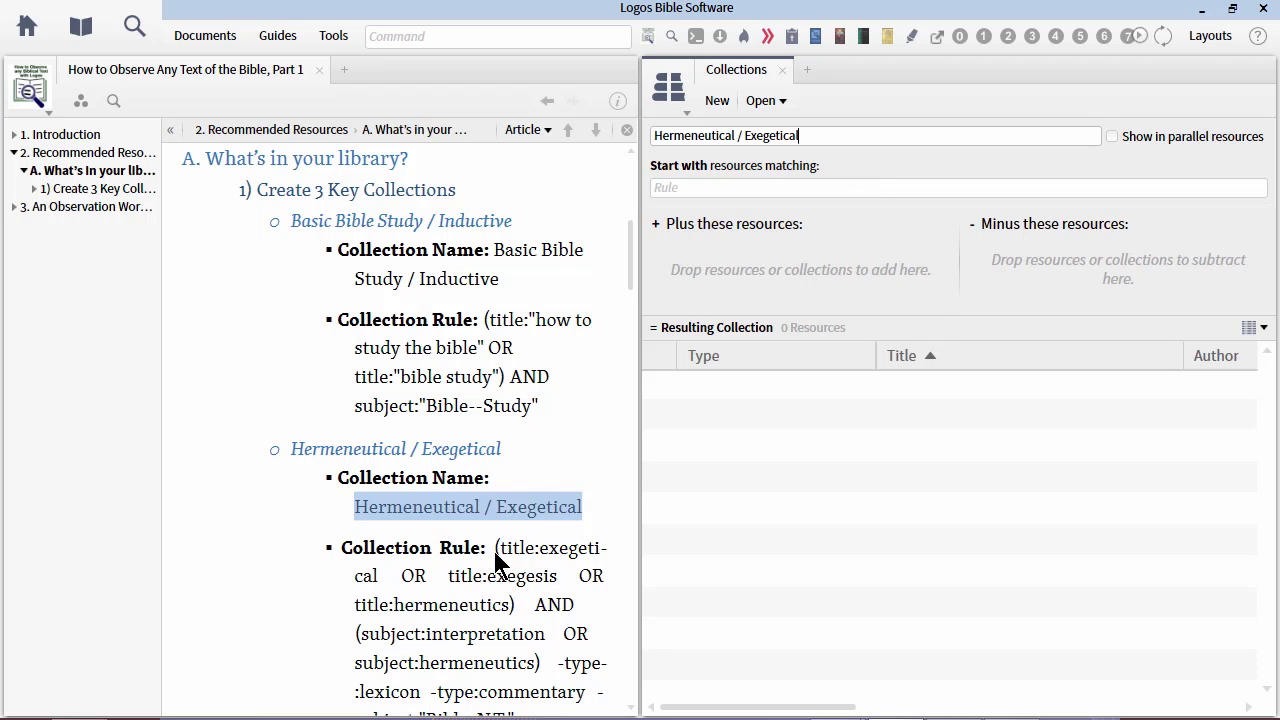
Copy the full Hermeneutical / Exegetical collection rule from the resource into the new collection's matching rule, and close Collections.
{"action": "left_click_drag", "start_coordinate": [496, 548], "coordinate": [523, 691]}
{"action": "scroll", "coordinate": [510, 620], "scroll_direction": "down", "scroll_amount": 3}
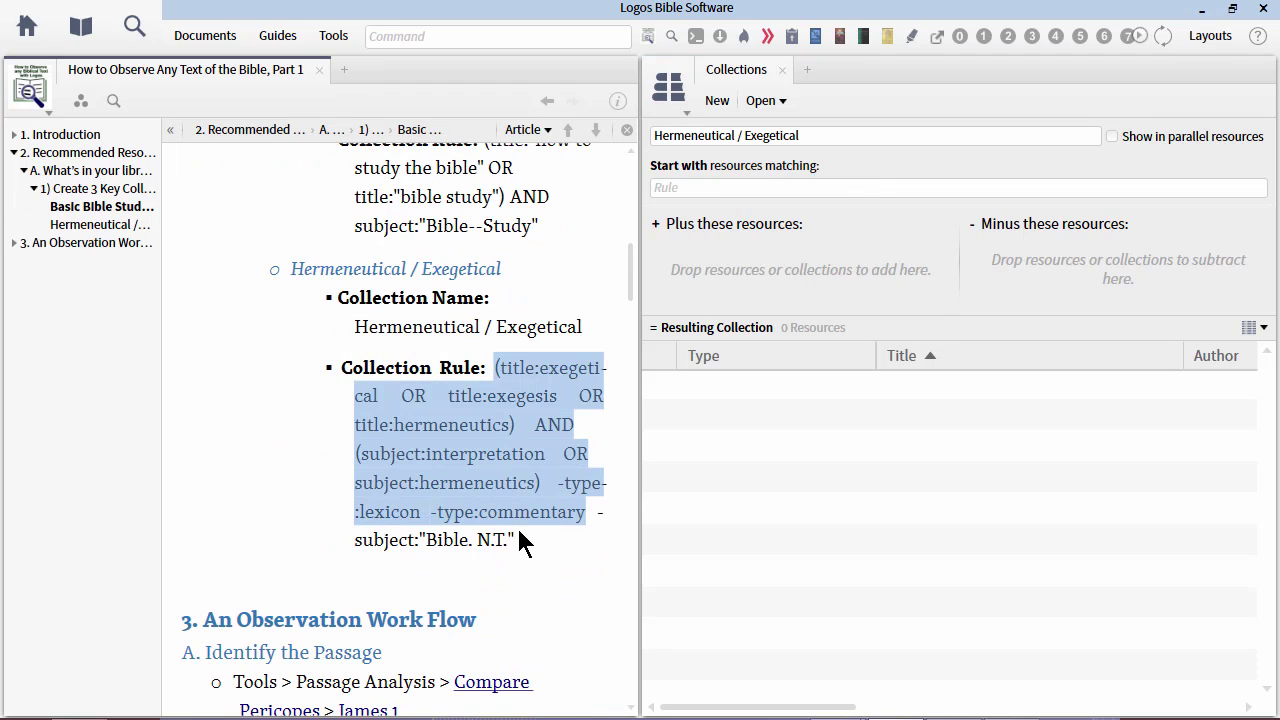
{"action": "left_click_drag", "start_coordinate": [507, 543], "coordinate": [516, 543]}
{"action": "key", "text": "ctrl+c"}
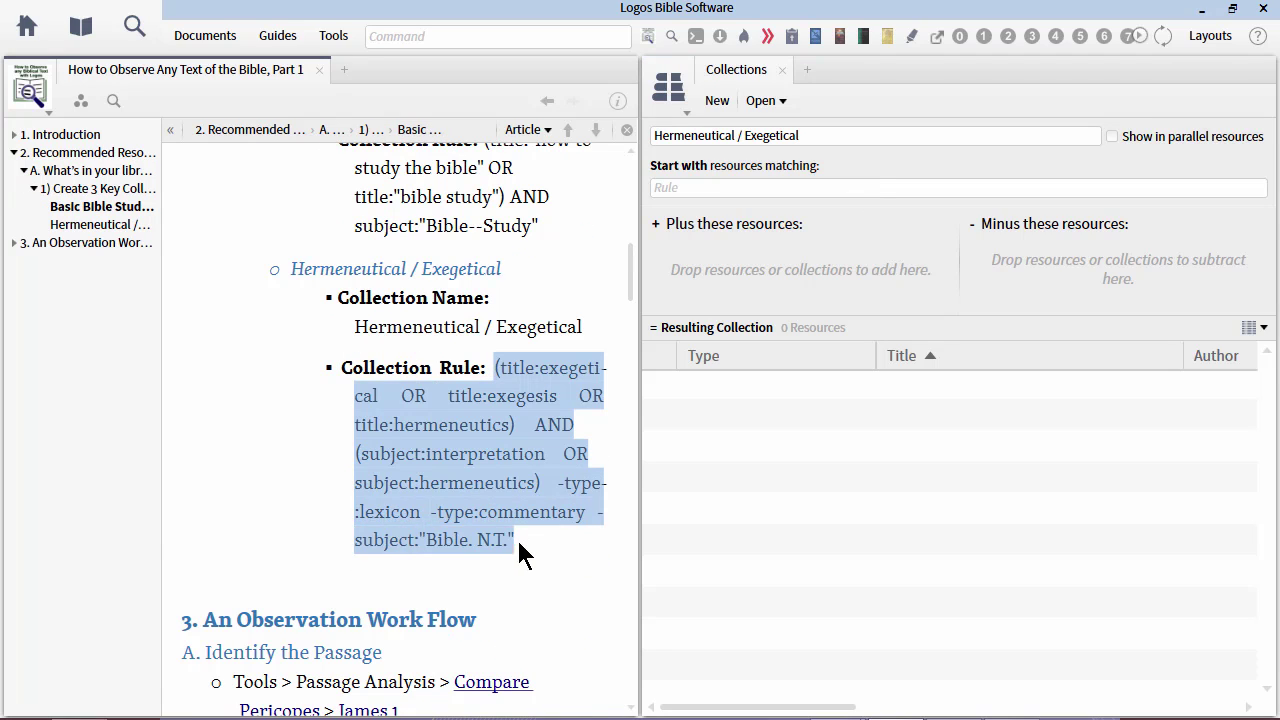
{"action": "left_click", "coordinate": [768, 188]}
{"action": "key", "text": "ctrl+v"}
{"action": "key", "text": "Home"}
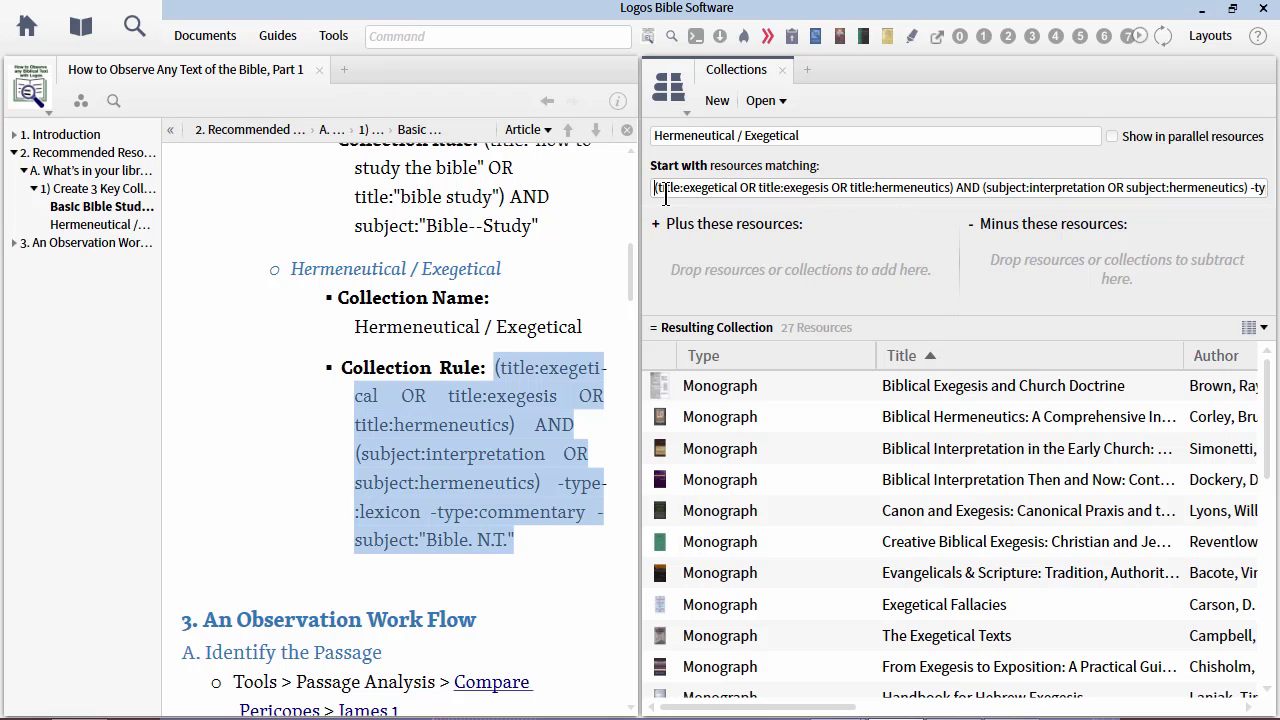
{"action": "left_click", "coordinate": [786, 71]}
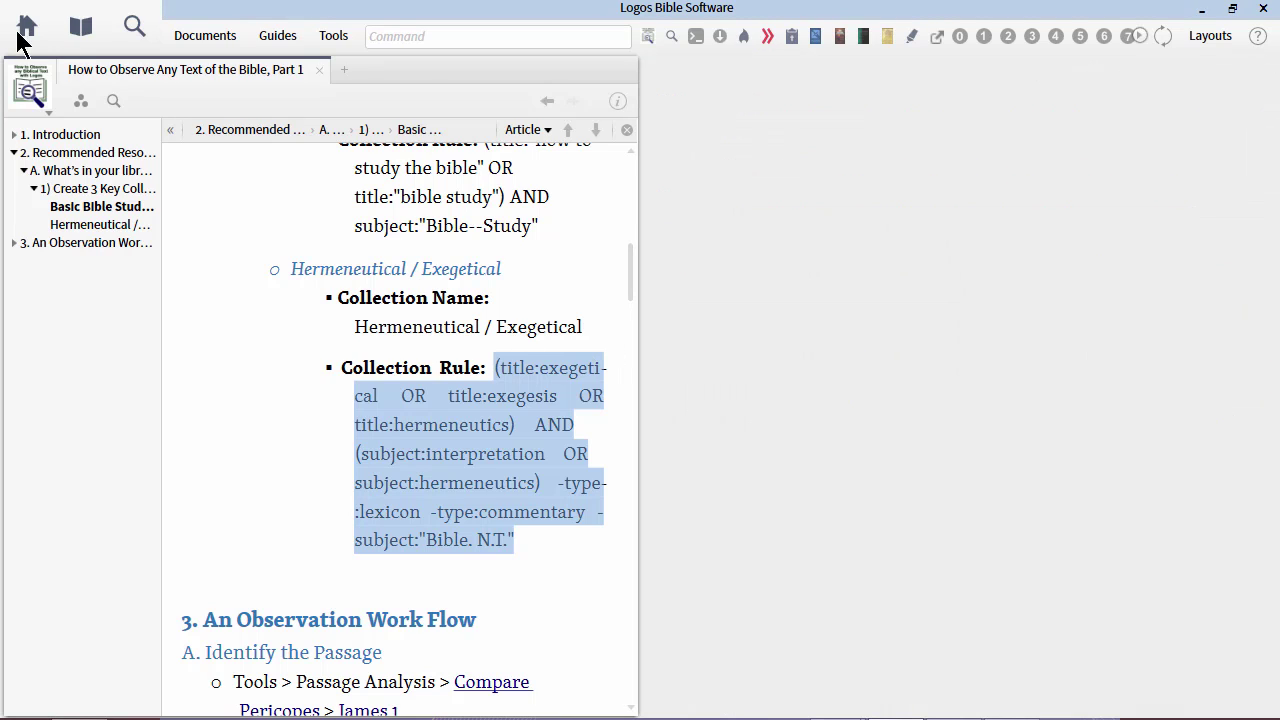
Open a Basic search and limit it to the Basic Bible Study / Inductive collection.
{"action": "left_click", "coordinate": [136, 31]}
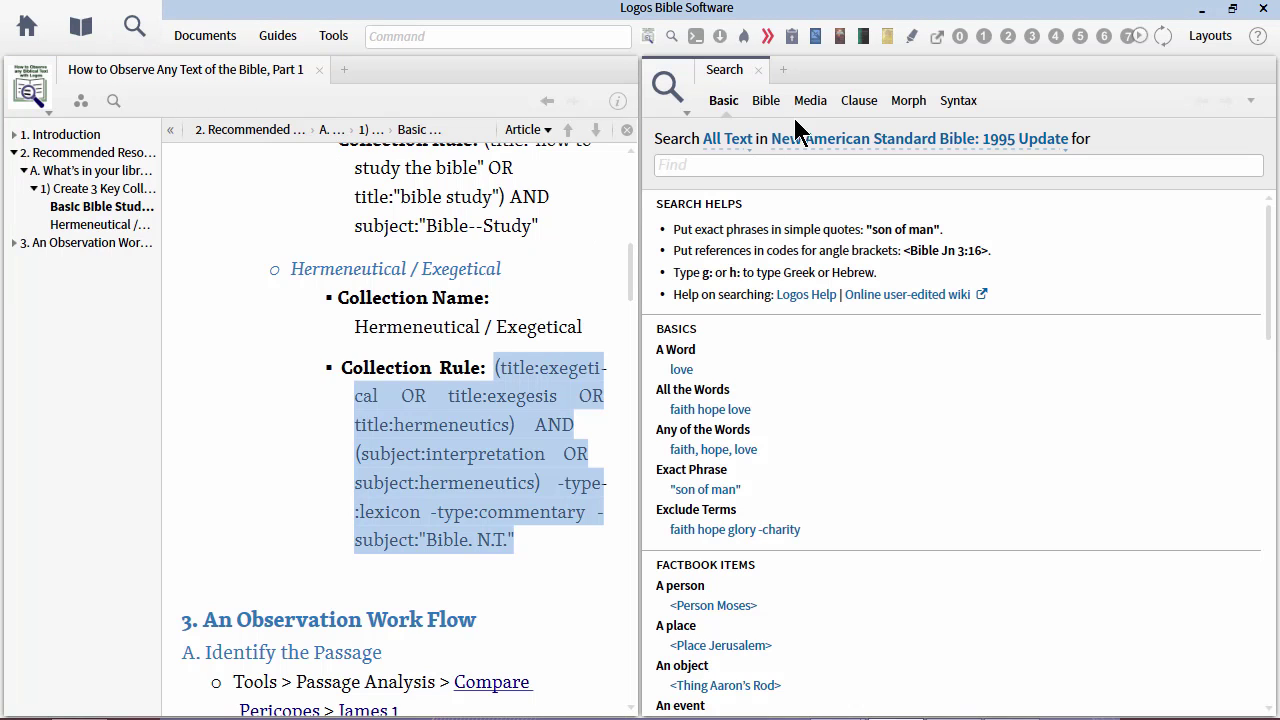
{"action": "left_click", "coordinate": [849, 148]}
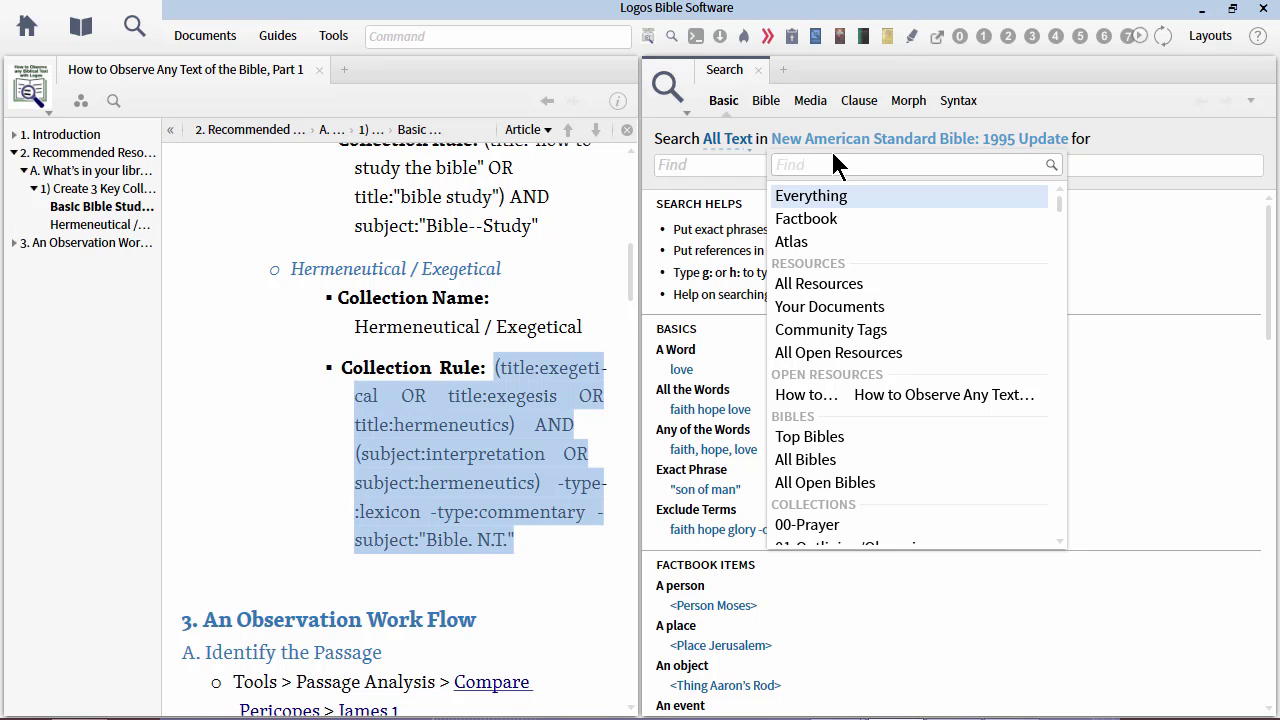
{"action": "type", "text": "bible study"}
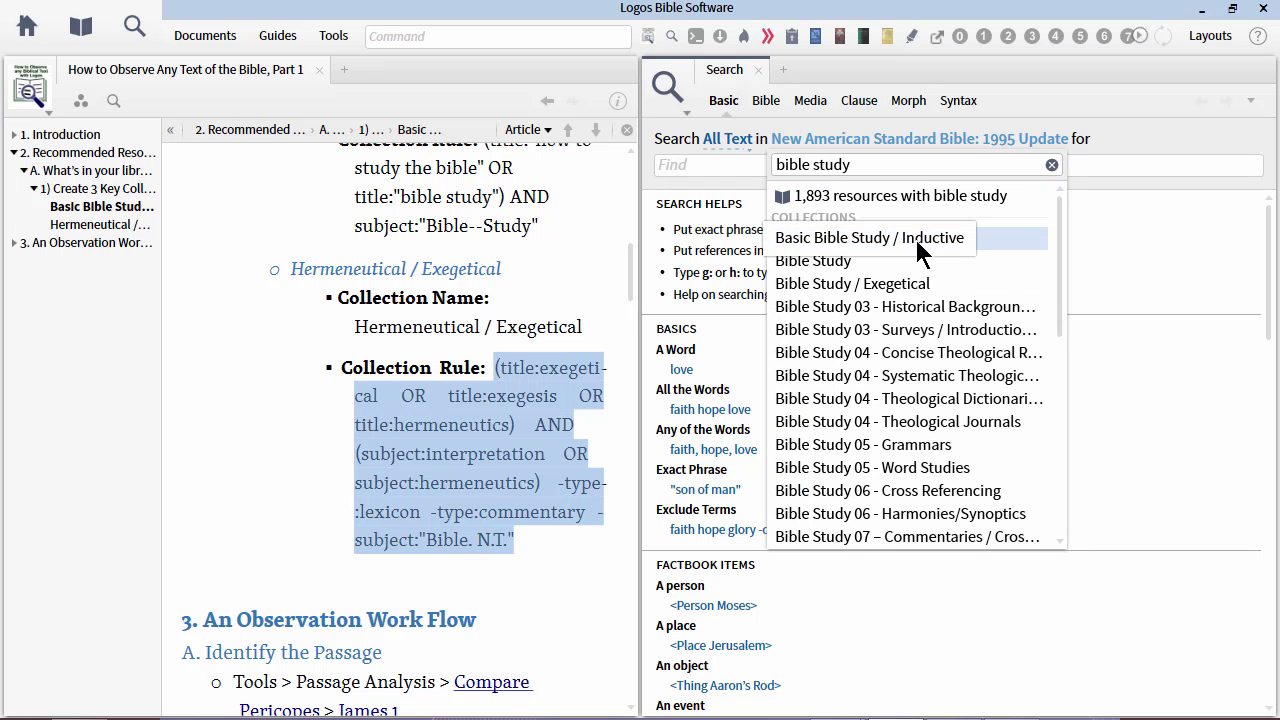
{"action": "left_click", "coordinate": [914, 236]}
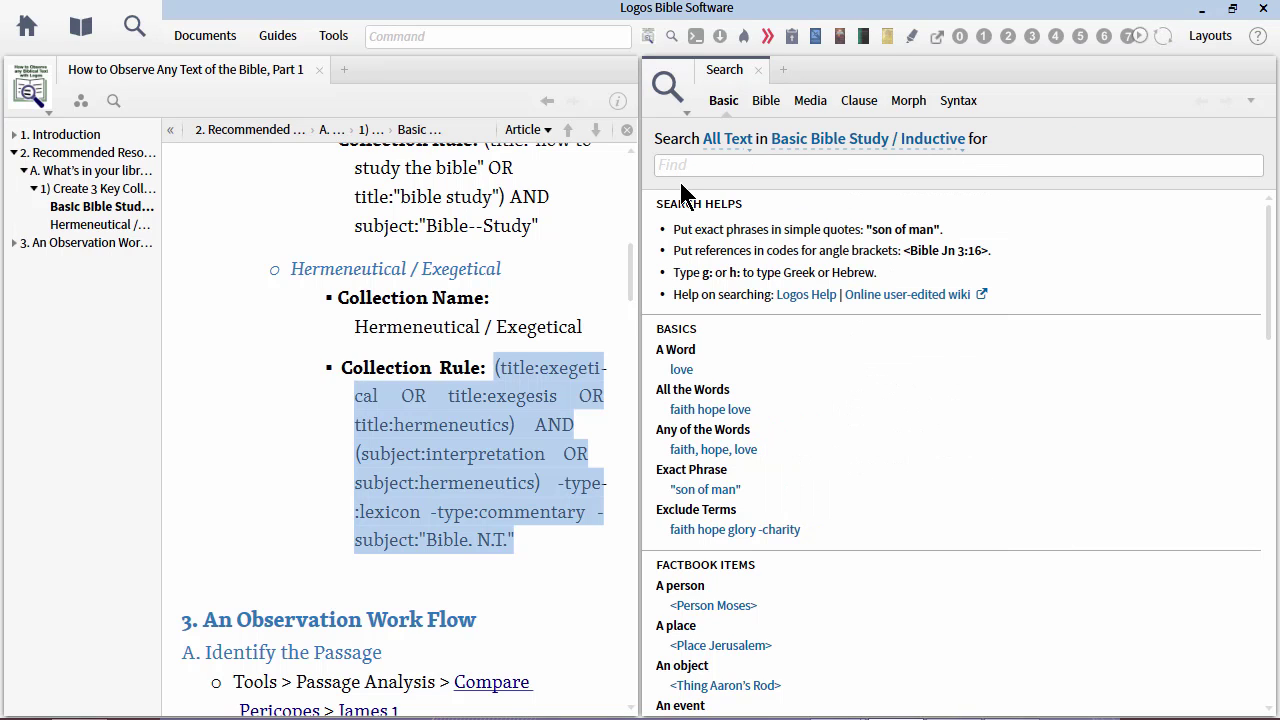
Search the collection for heading:observ* OR largetext:observ* and look through the ranked library results.
{"action": "type", "text": "heading"}
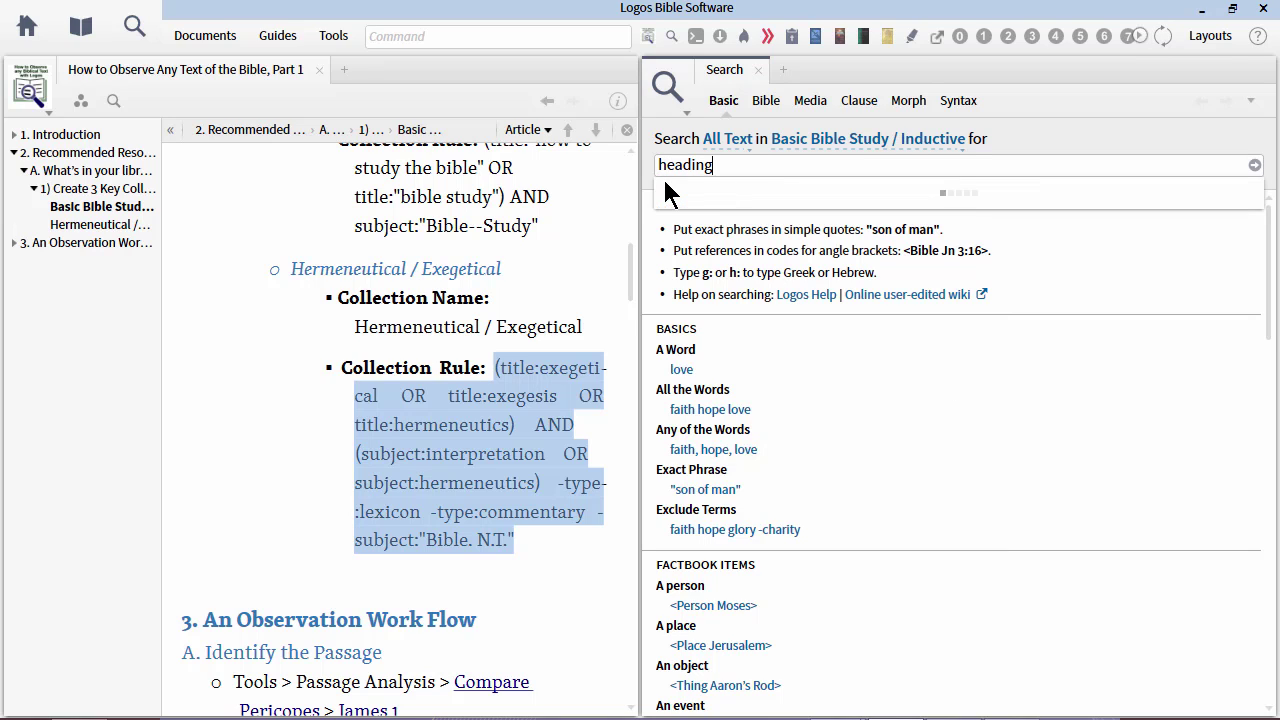
{"action": "type", "text": ":obser"}
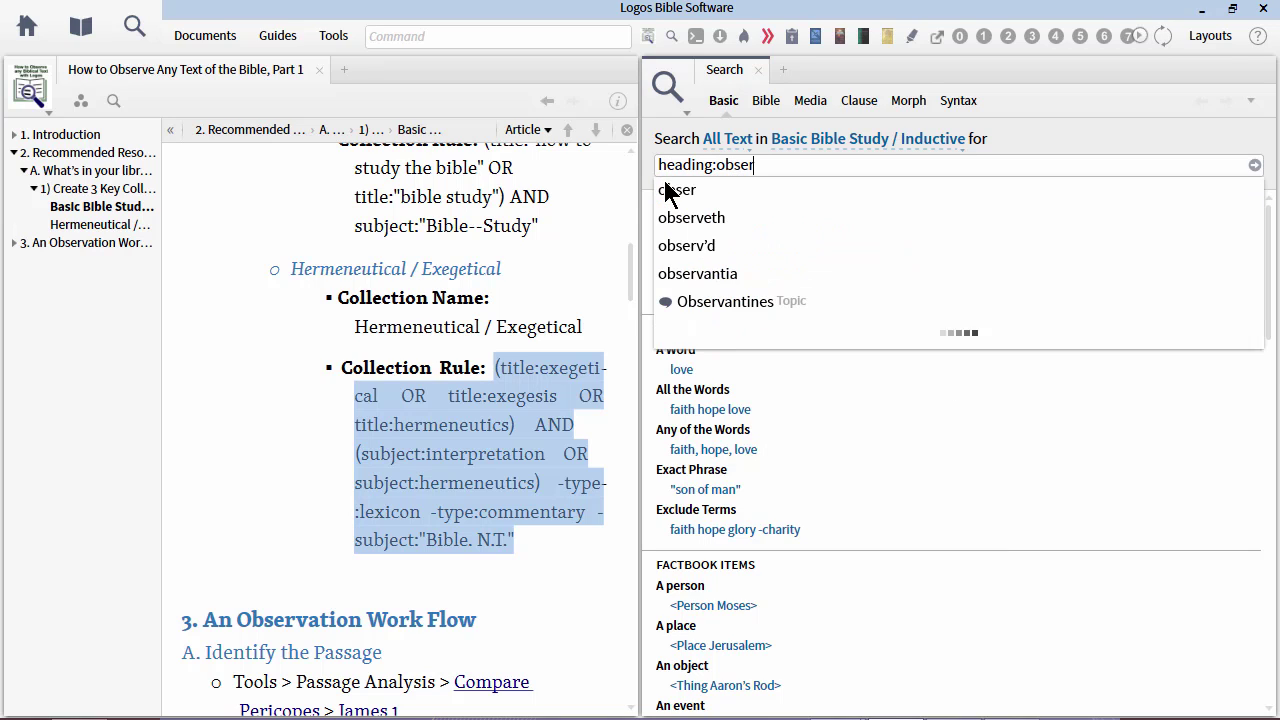
{"action": "type", "text": "v* "}
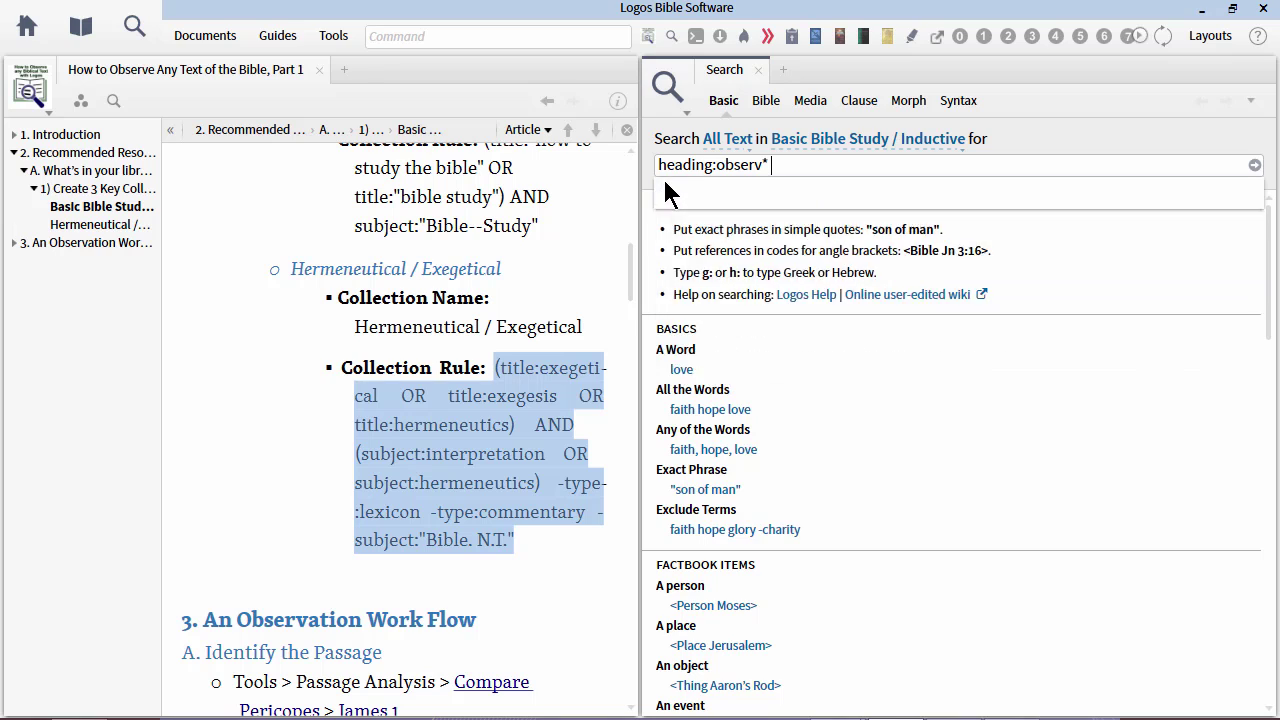
{"action": "type", "text": "OR largetext"}
{"action": "type", "text": ":obser"}
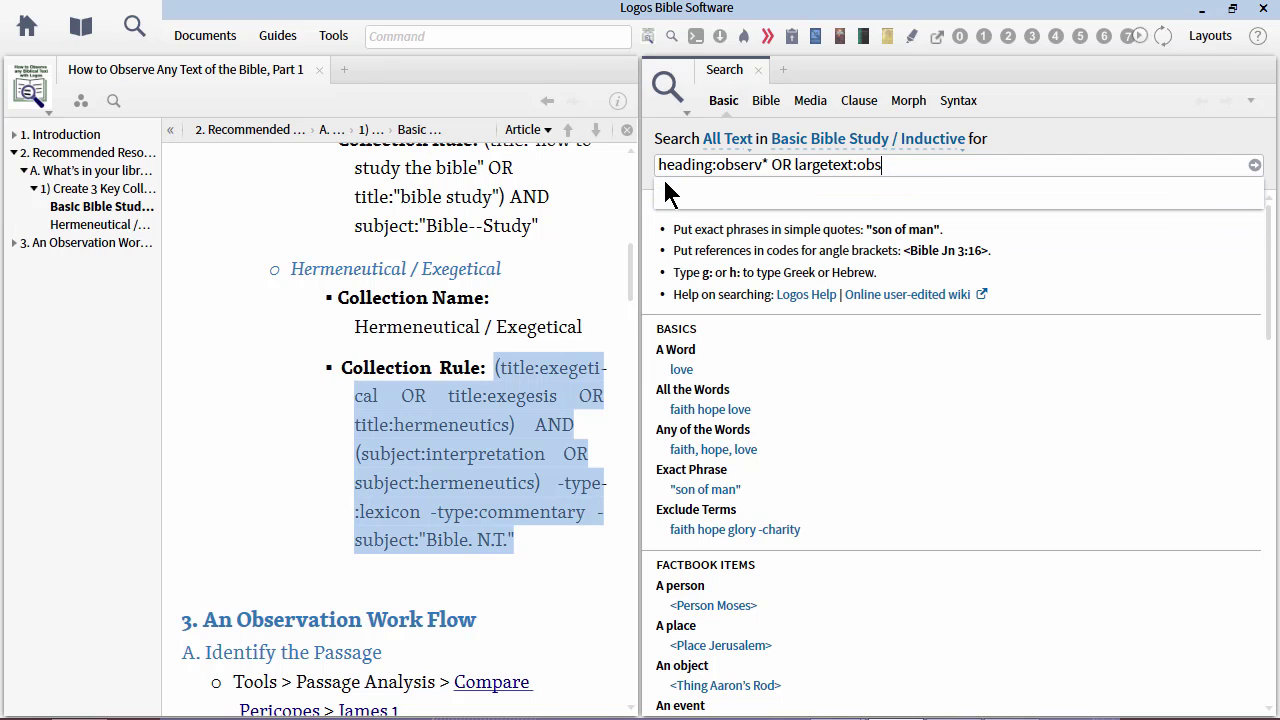
{"action": "type", "text": "v"}
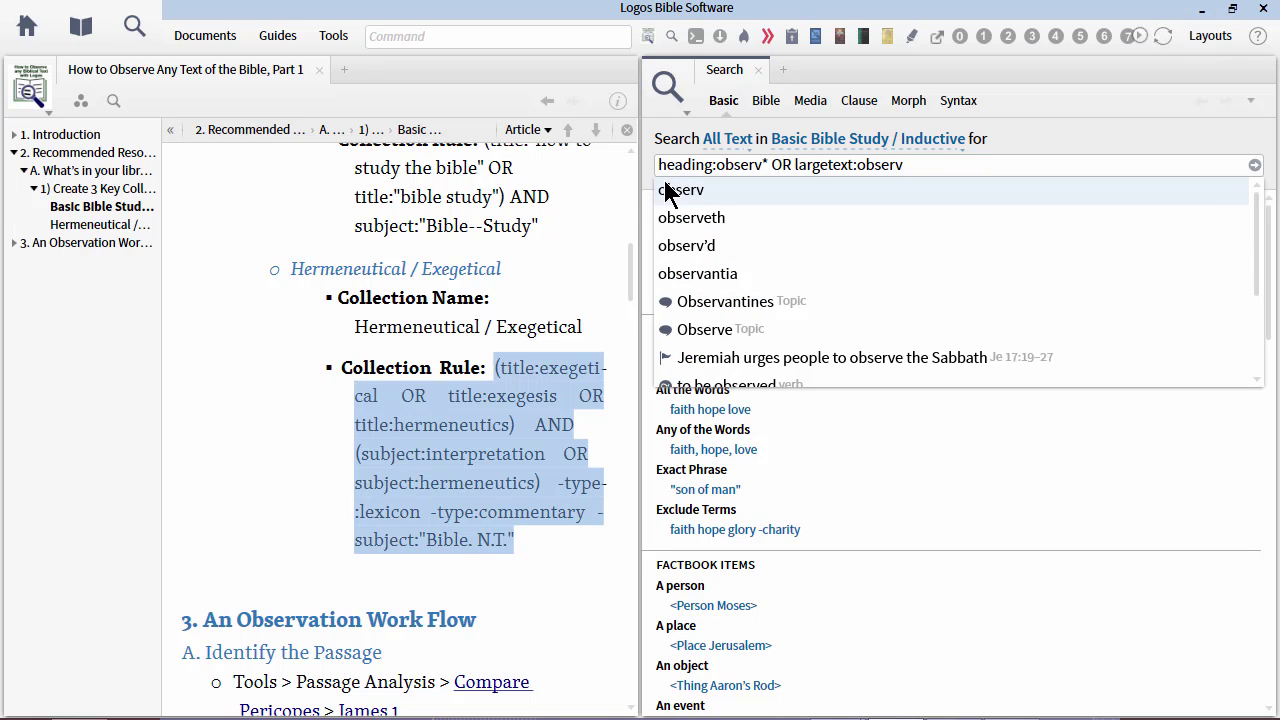
{"action": "type", "text": "*"}
{"action": "key", "text": "Return"}
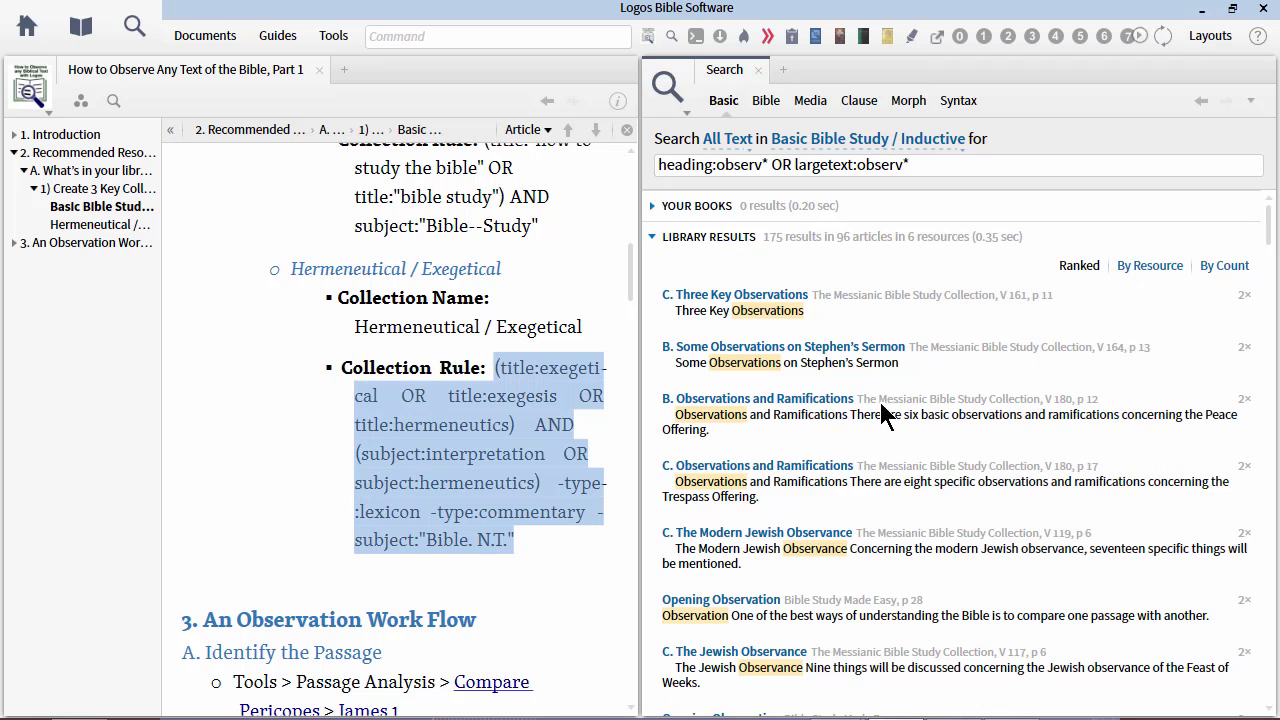
{"action": "scroll", "coordinate": [871, 441], "scroll_direction": "down", "scroll_amount": 3}
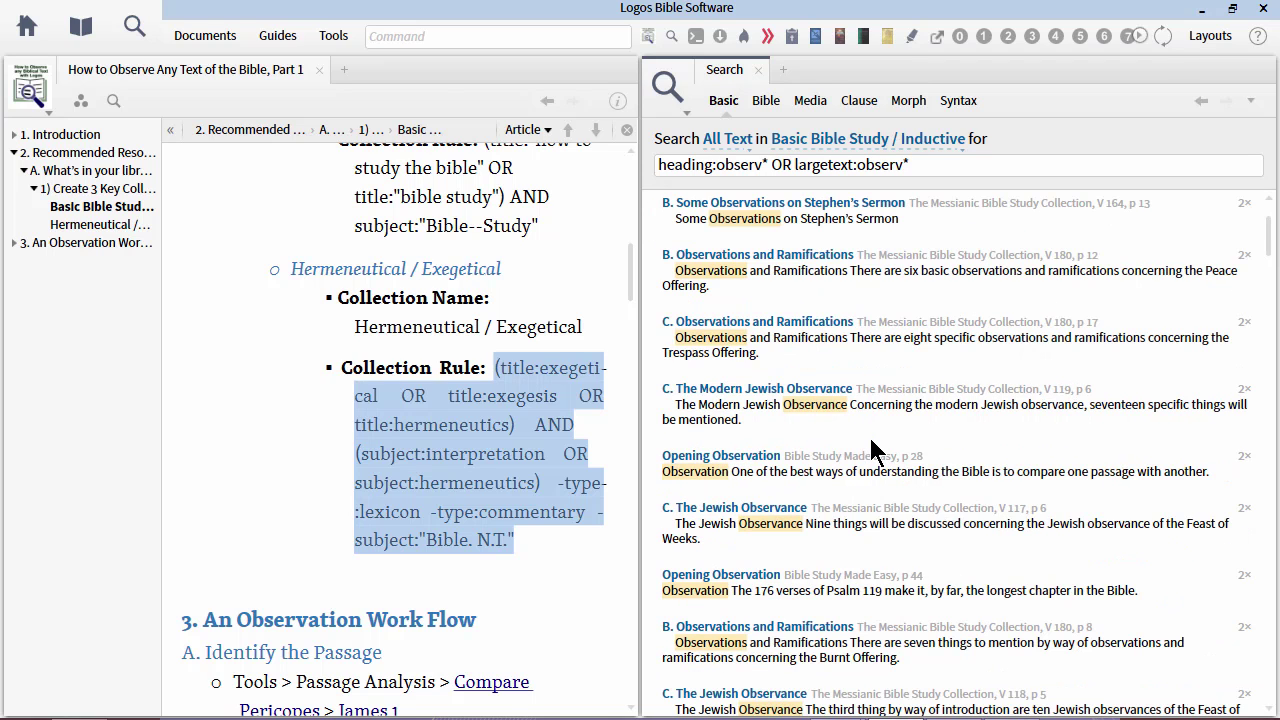
{"action": "scroll", "coordinate": [871, 447], "scroll_direction": "down", "scroll_amount": 3}
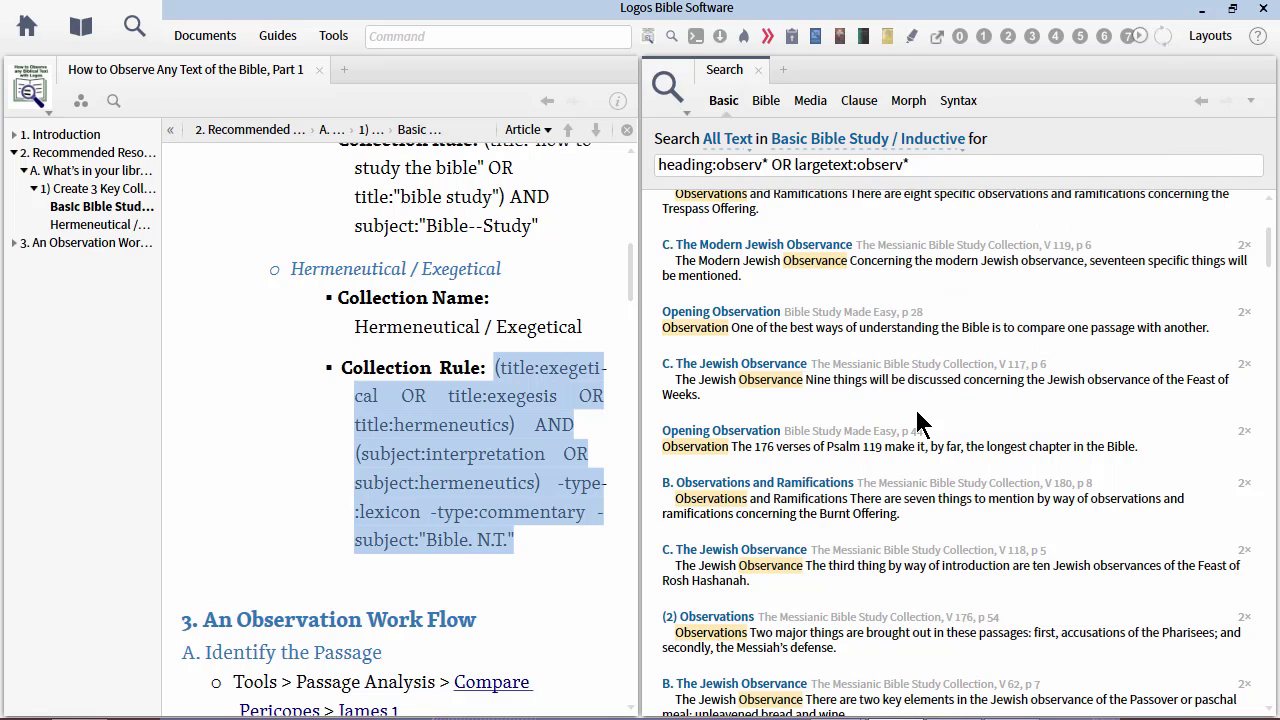
{"action": "scroll", "coordinate": [921, 424], "scroll_direction": "down", "scroll_amount": 5}
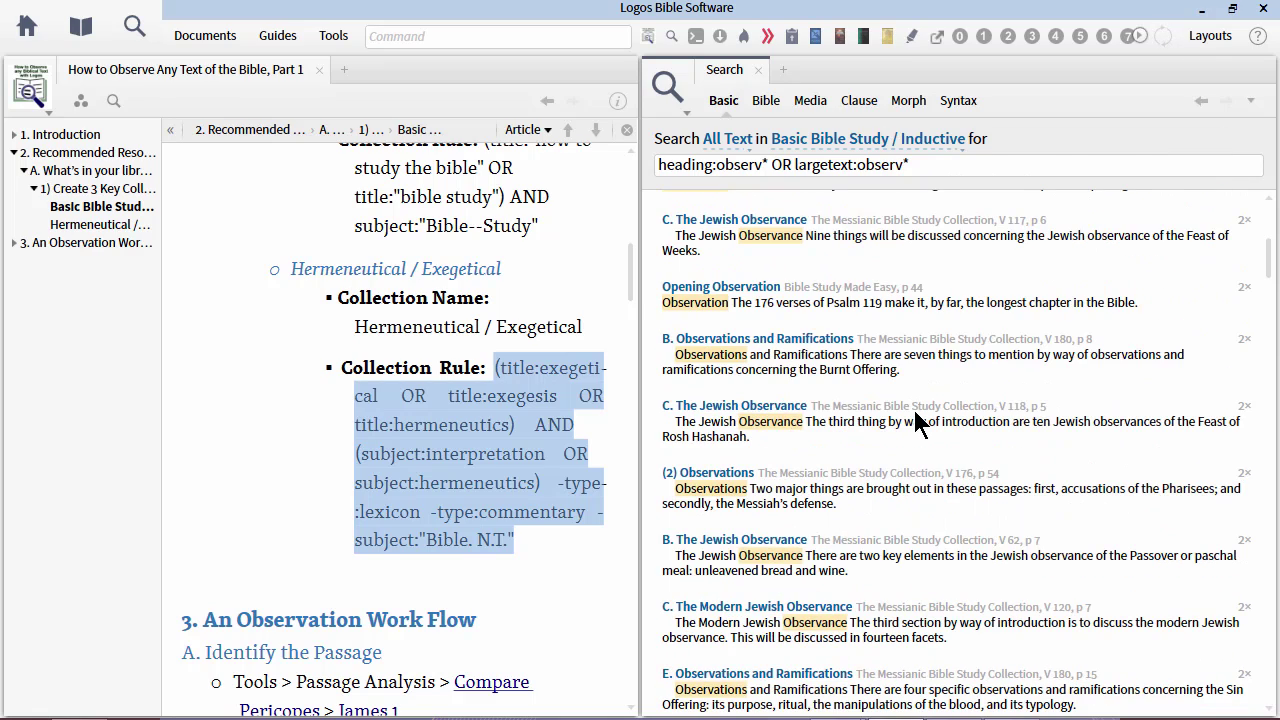
Browse further through the ranked library results for observation headings, previewing the Acts 4:13–14 entry, and return to the start of the list.
{"action": "scroll", "coordinate": [921, 424], "scroll_direction": "down", "scroll_amount": 3}
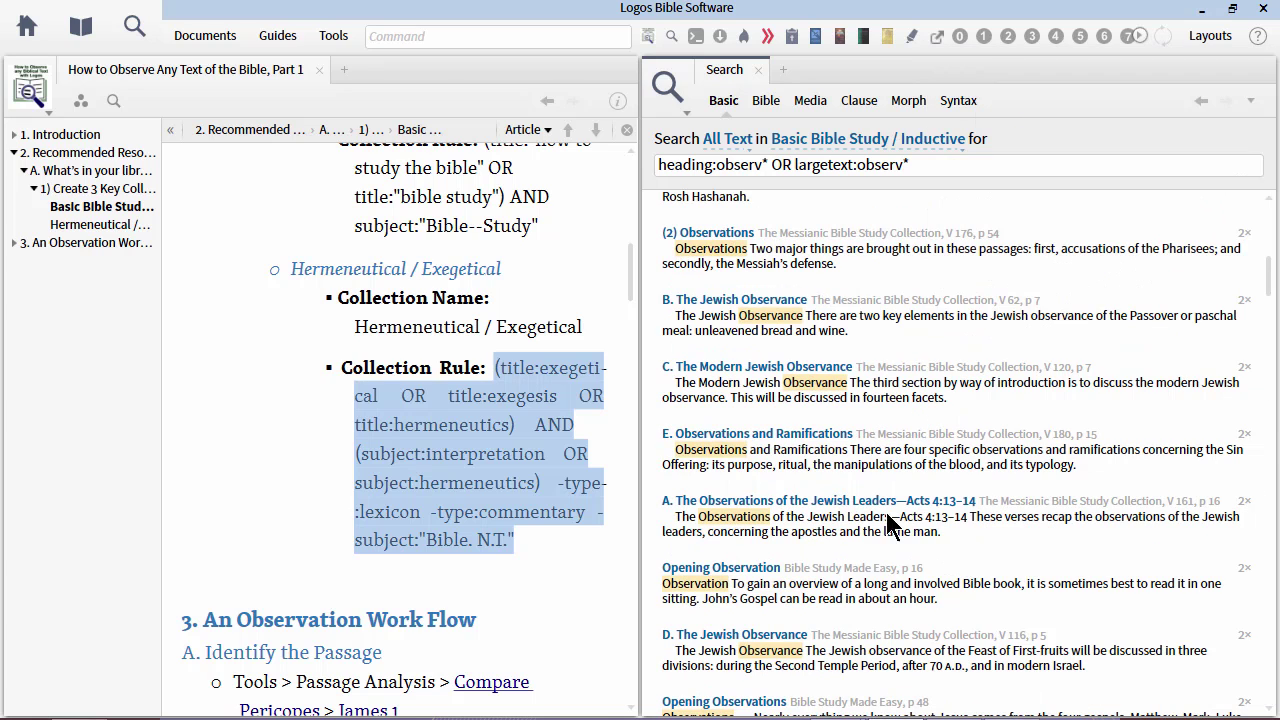
{"action": "mouse_move", "coordinate": [886, 520]}
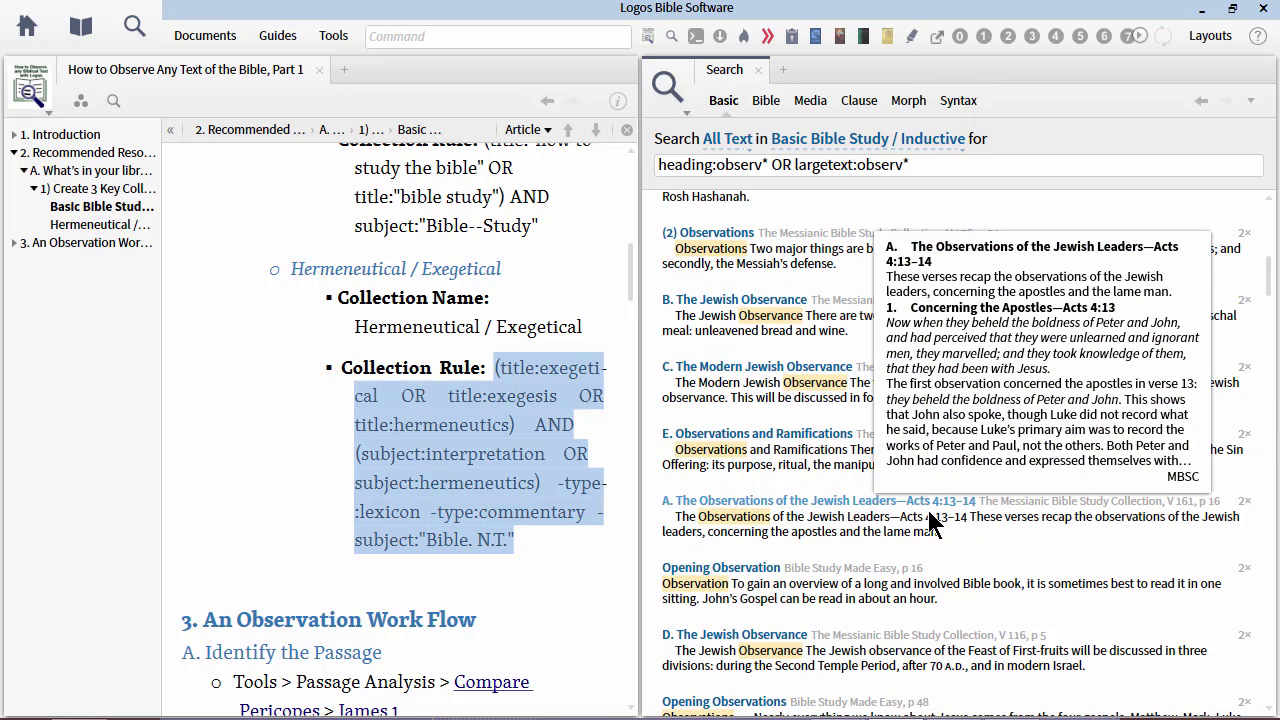
{"action": "scroll", "coordinate": [1043, 566], "scroll_direction": "down", "scroll_amount": 4}
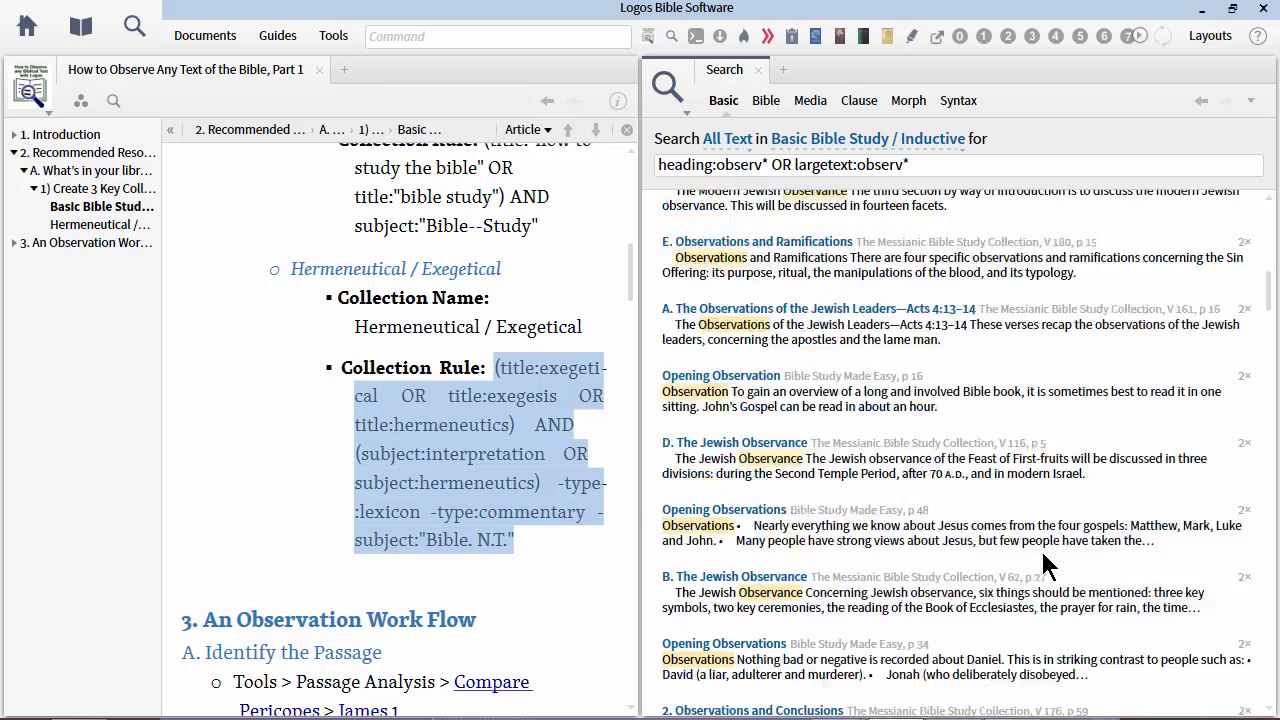
{"action": "scroll", "coordinate": [1043, 566], "scroll_direction": "down", "scroll_amount": 6}
{"action": "scroll", "coordinate": [1014, 514], "scroll_direction": "down", "scroll_amount": 11}
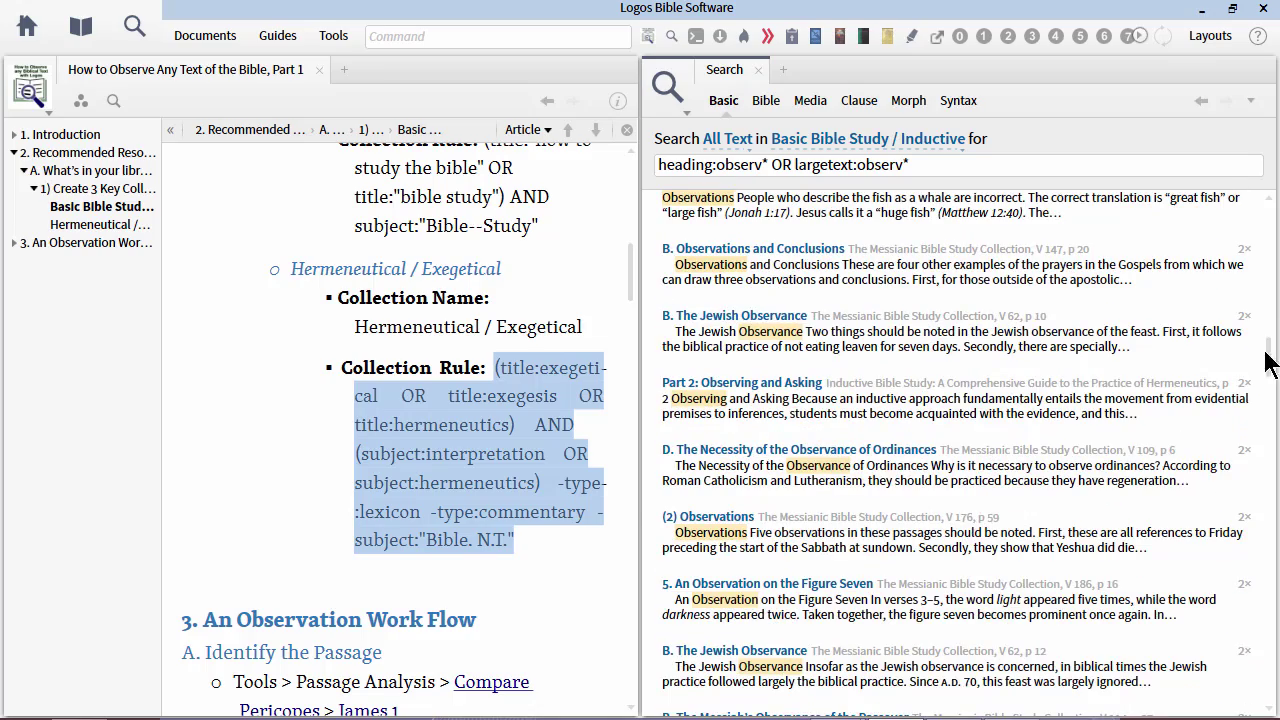
{"action": "left_click_drag", "start_coordinate": [1269, 340], "coordinate": [1268, 212]}
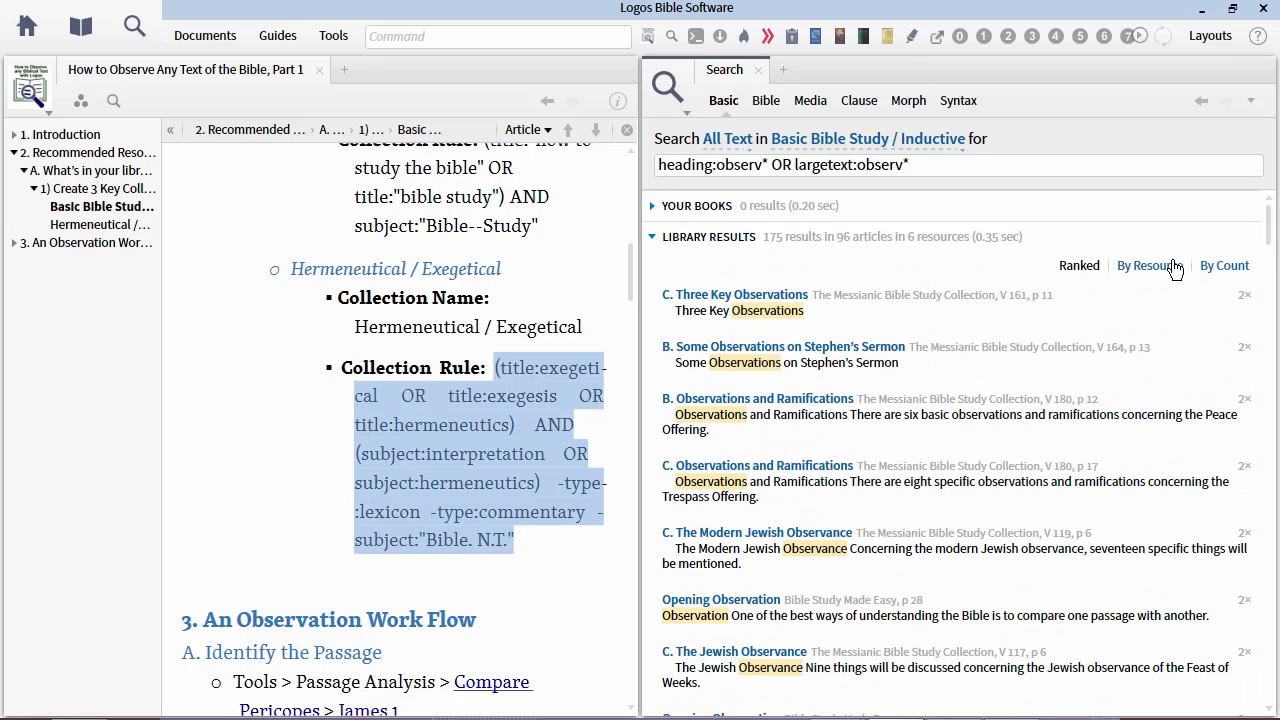
Group the library results by resource, check Bible Study Made Easy, and open the Observation article in How to Study the Bible.
{"action": "left_click", "coordinate": [1165, 266]}
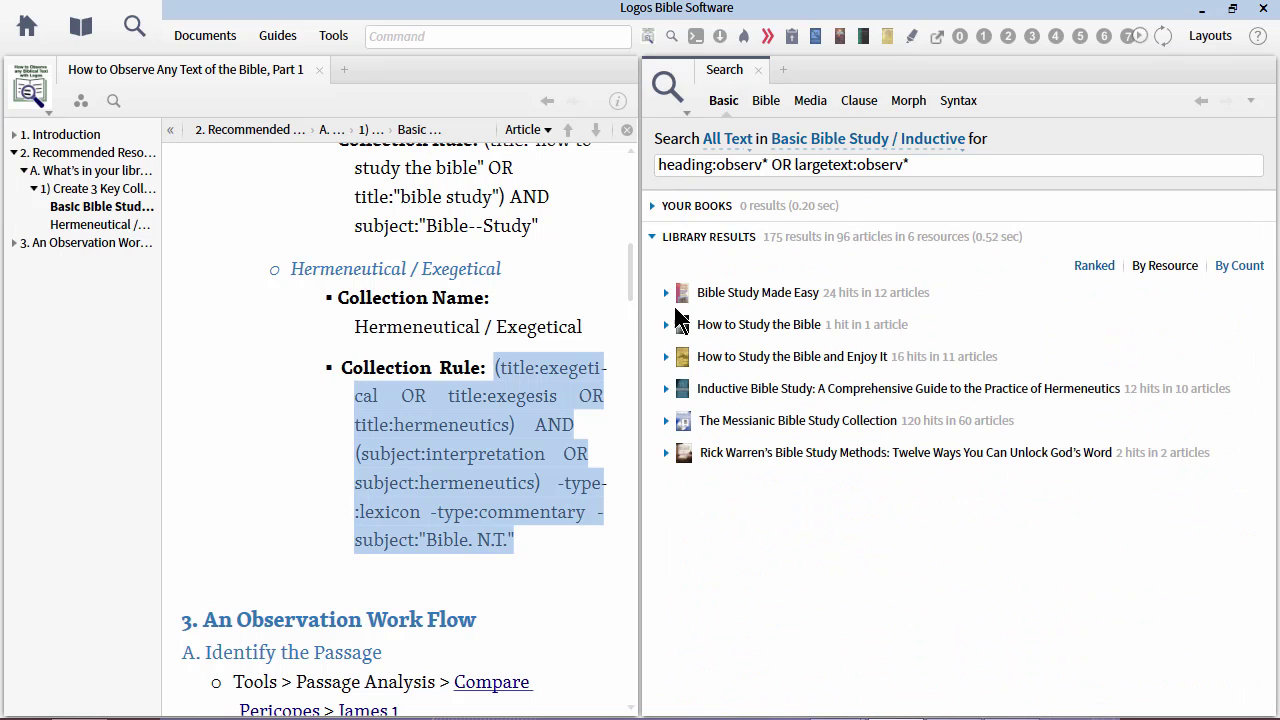
{"action": "left_click", "coordinate": [665, 294]}
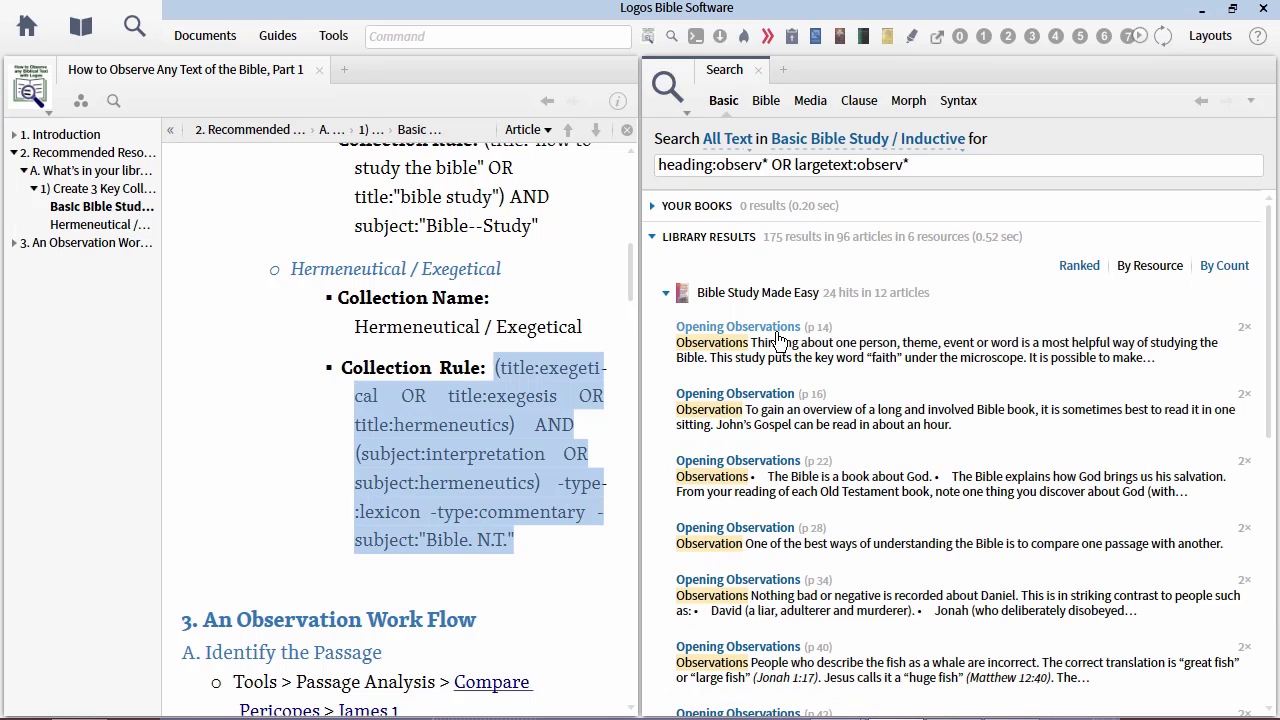
{"action": "left_click", "coordinate": [665, 293]}
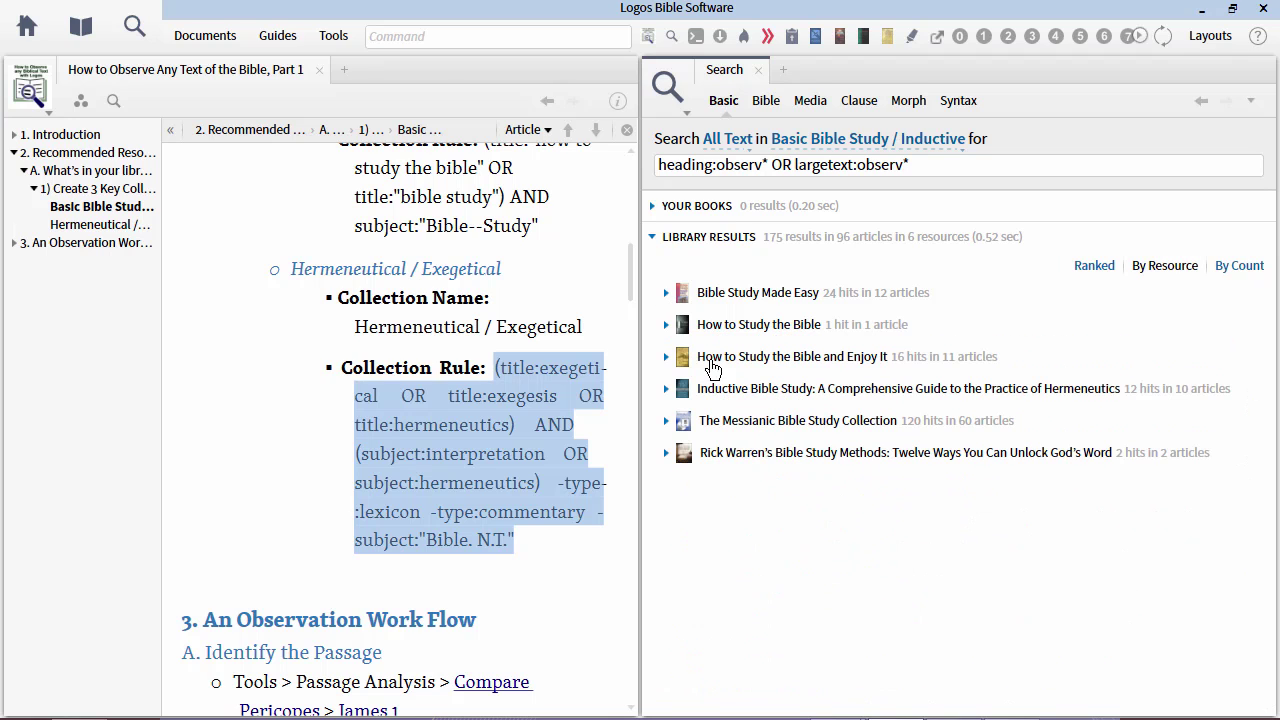
{"action": "left_click", "coordinate": [667, 325]}
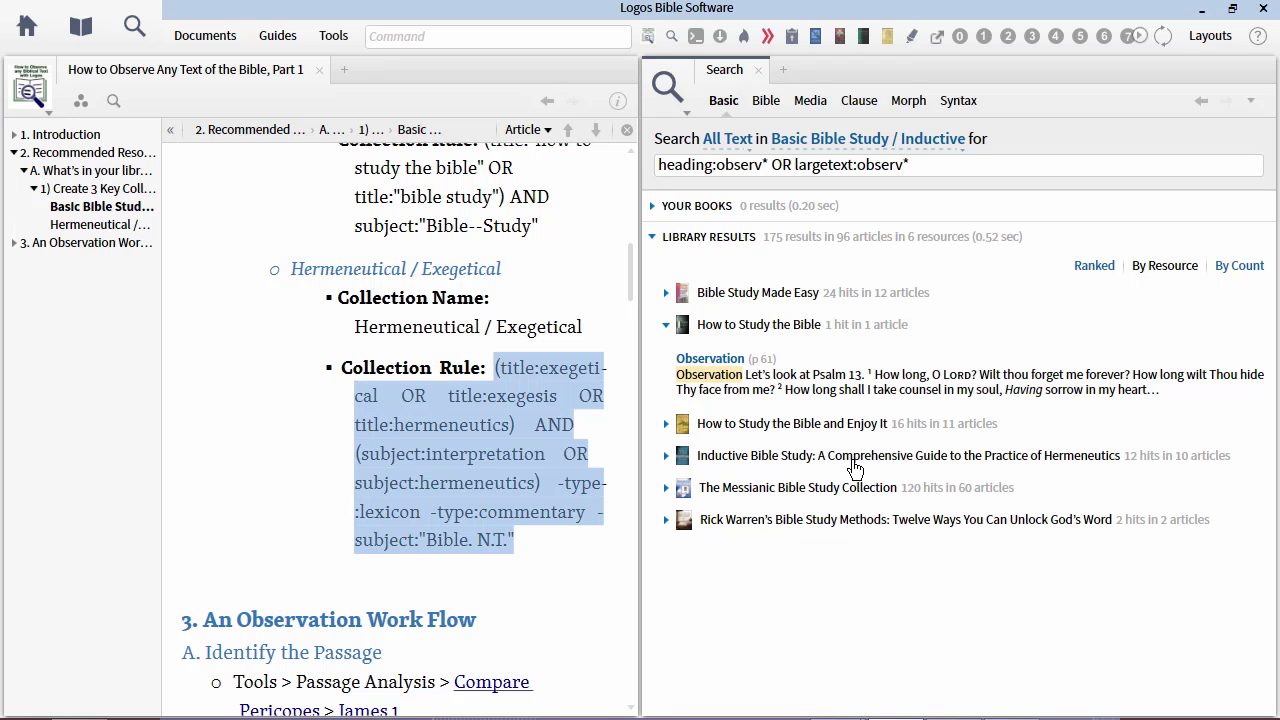
{"action": "left_click", "coordinate": [730, 360]}
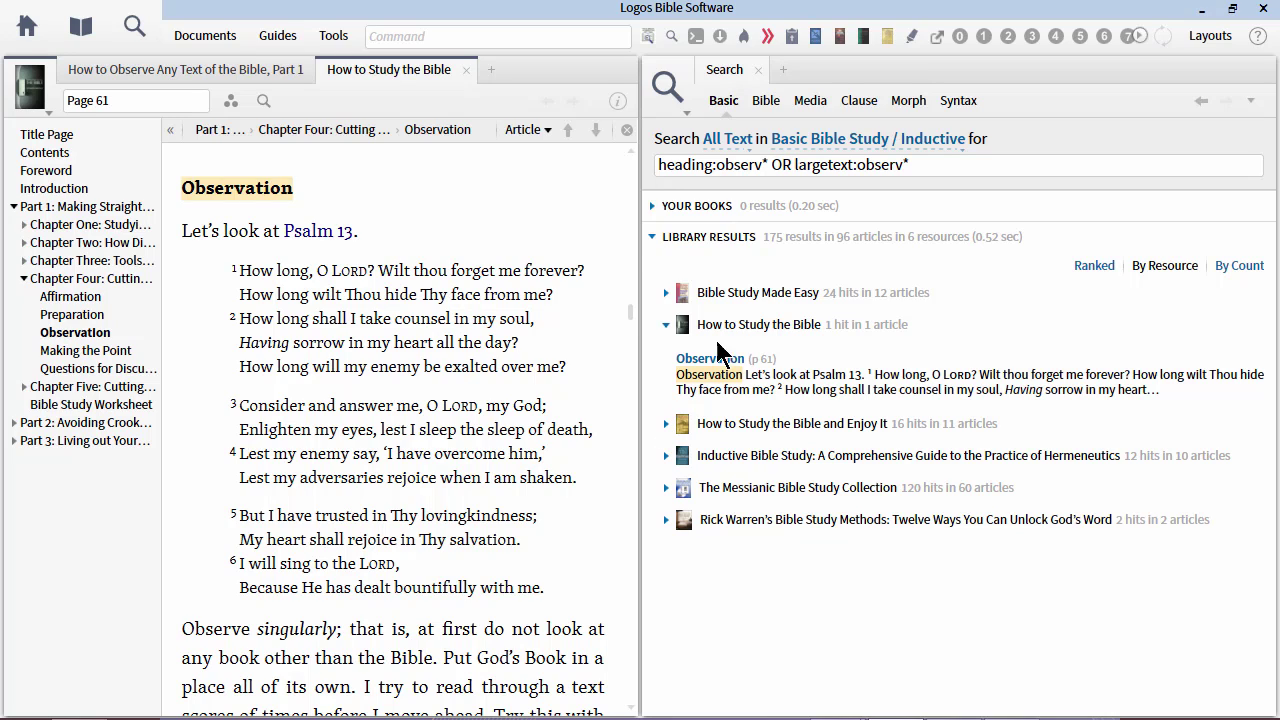
Rerun the same search in the Hermeneutical / Exegetical collection, finding that collection by "exegetical".
{"action": "left_click", "coordinate": [814, 141]}
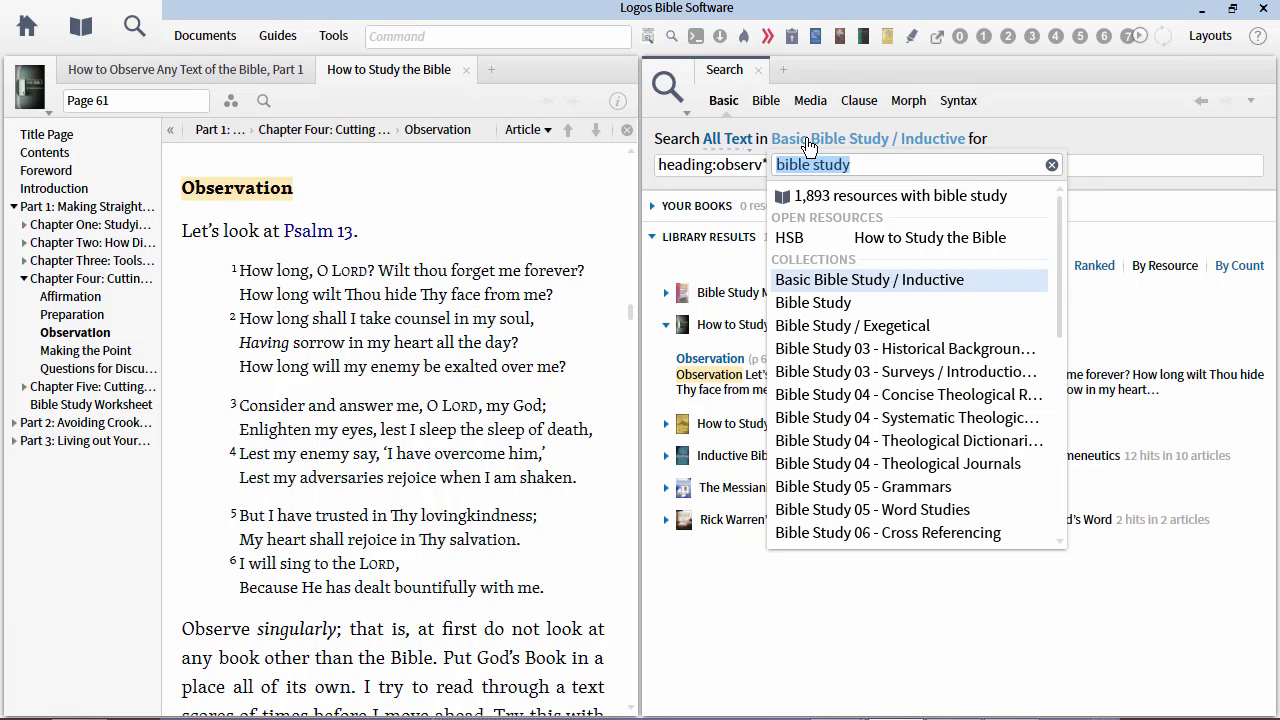
{"action": "type", "text": "exegetical"}
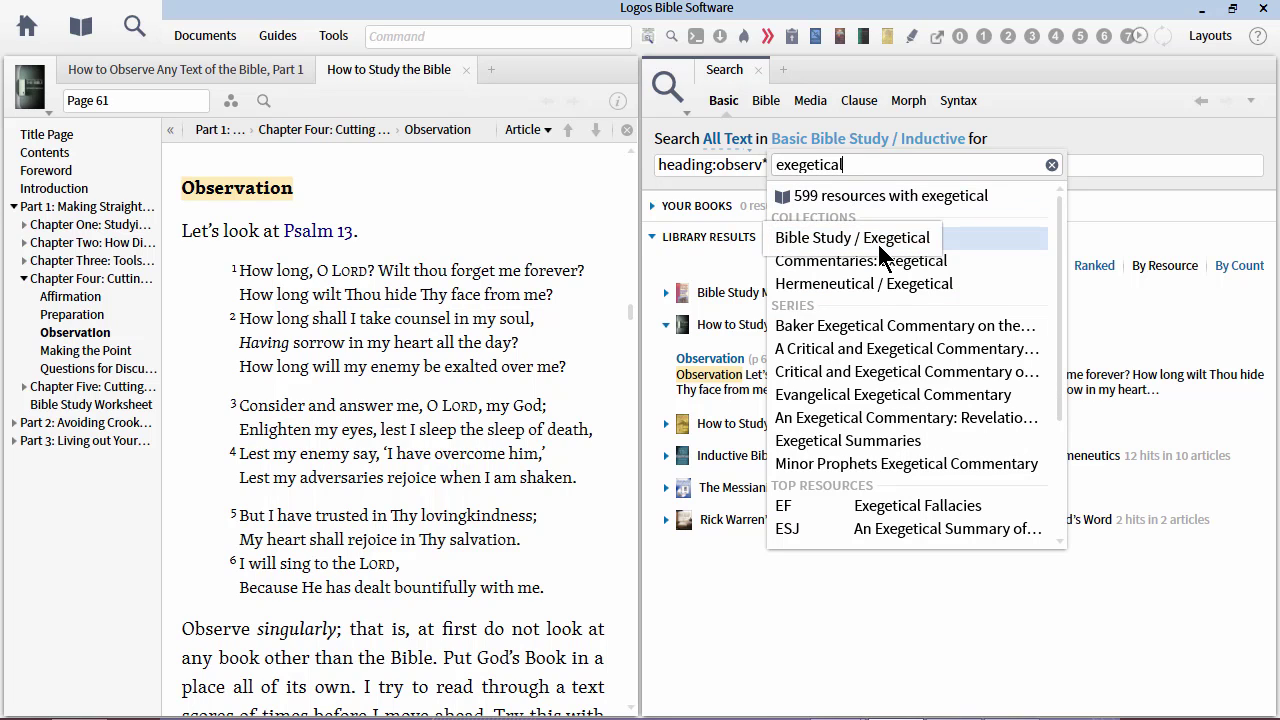
{"action": "left_click", "coordinate": [862, 287]}
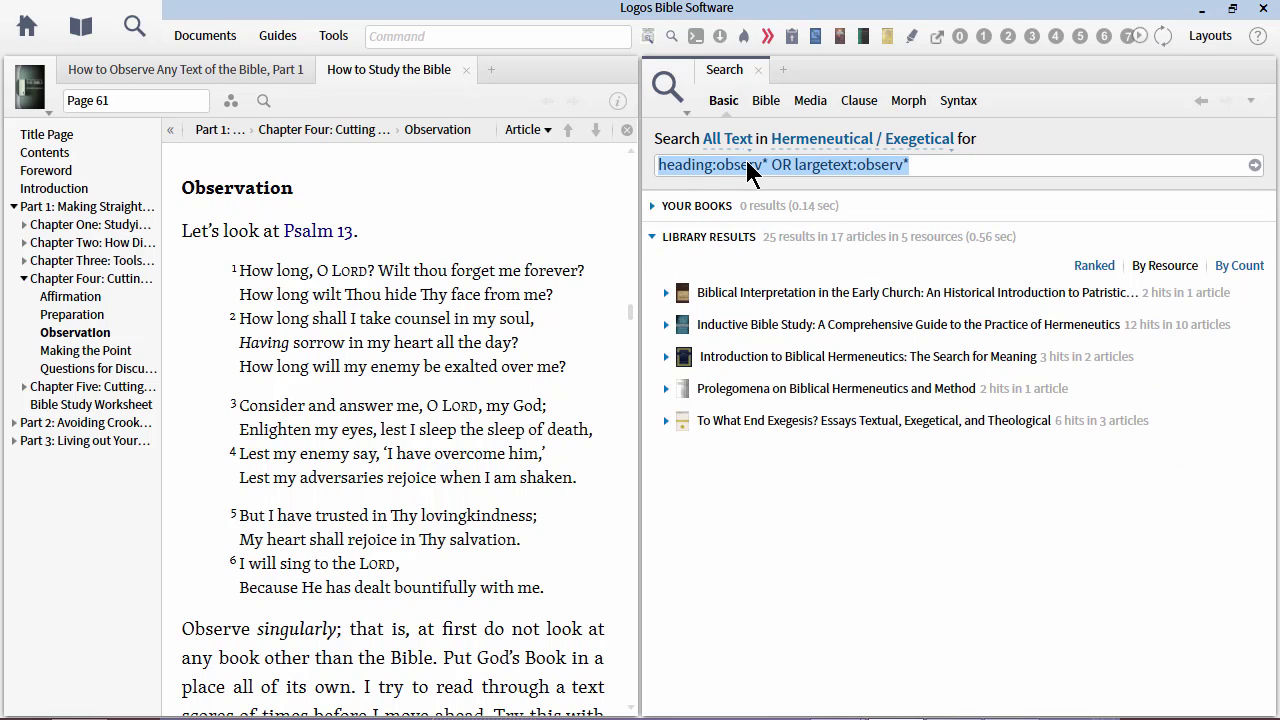
Expand the Introduction to Biblical Hermeneutics results and open "1. Observe the Reason Why a Command, Custom, or Historical Example Is Given in the Text".
{"action": "left_click", "coordinate": [666, 357]}
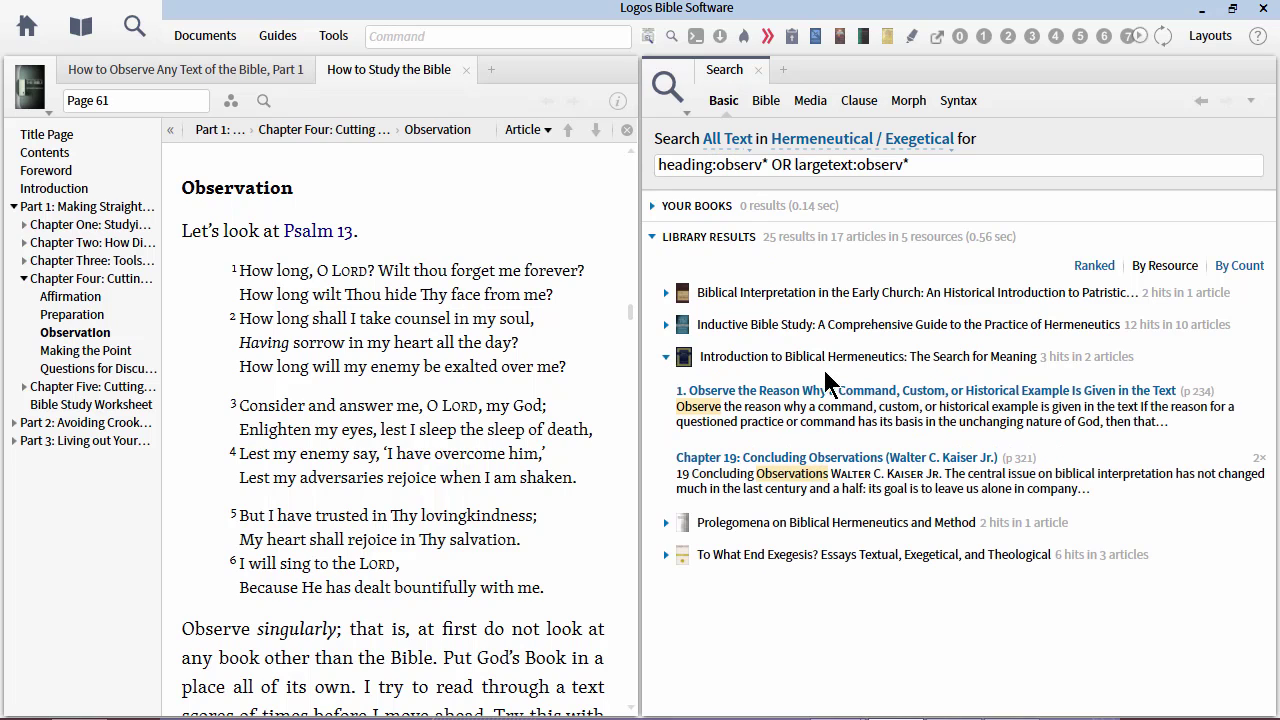
{"action": "mouse_move", "coordinate": [914, 372]}
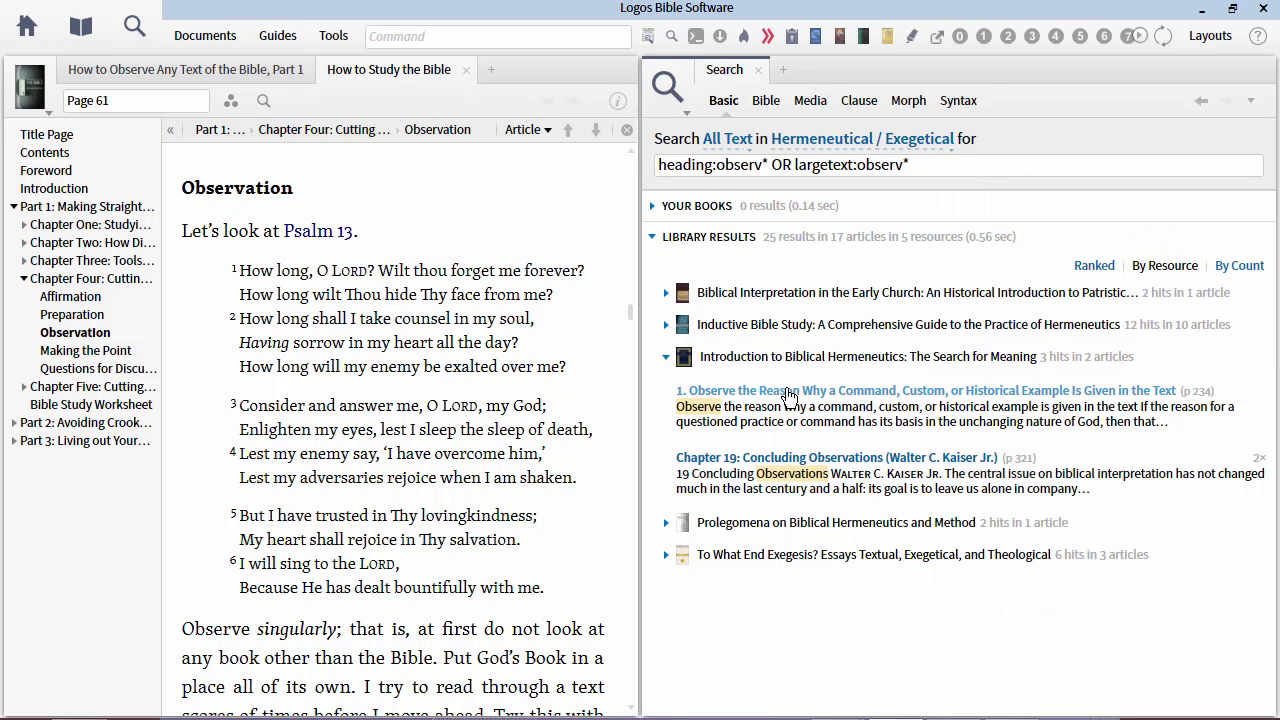
{"action": "left_click", "coordinate": [956, 398]}
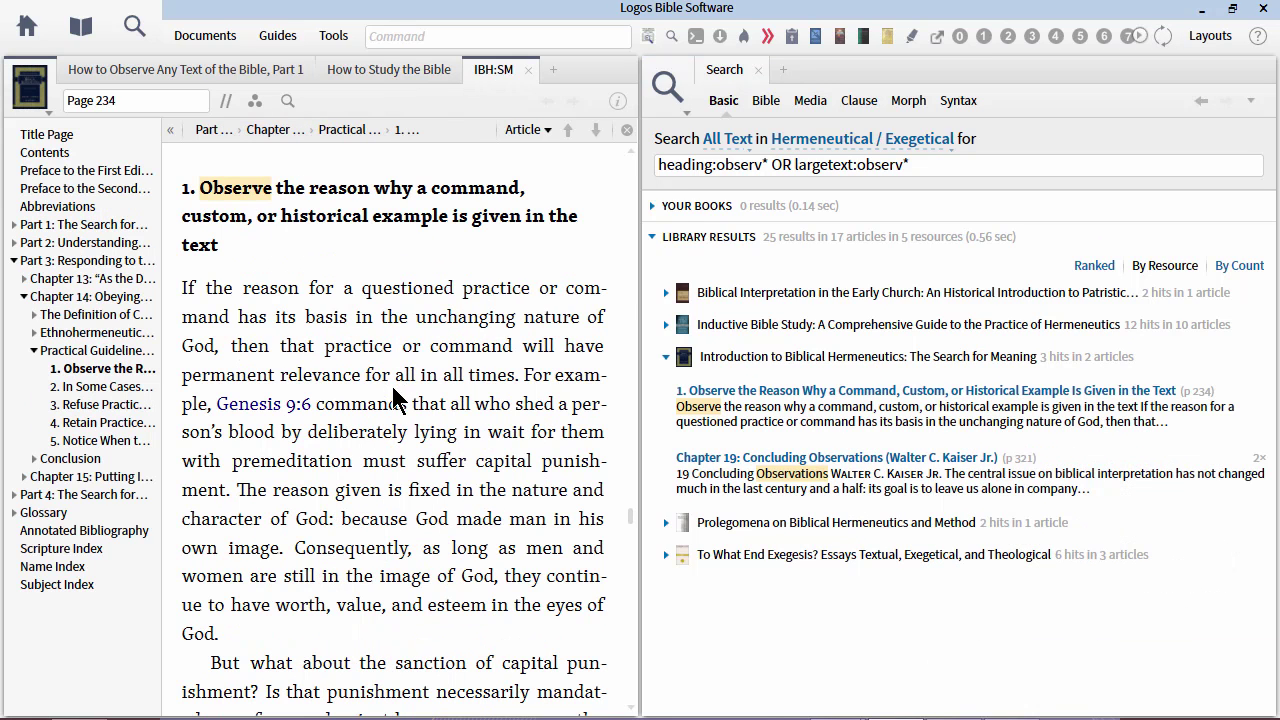
Expand the Inductive Bible Study results and open Observing and Asking, Characteristics of Effective Observation, and Chapter 13: Focused Observation.
{"action": "left_click", "coordinate": [667, 325]}
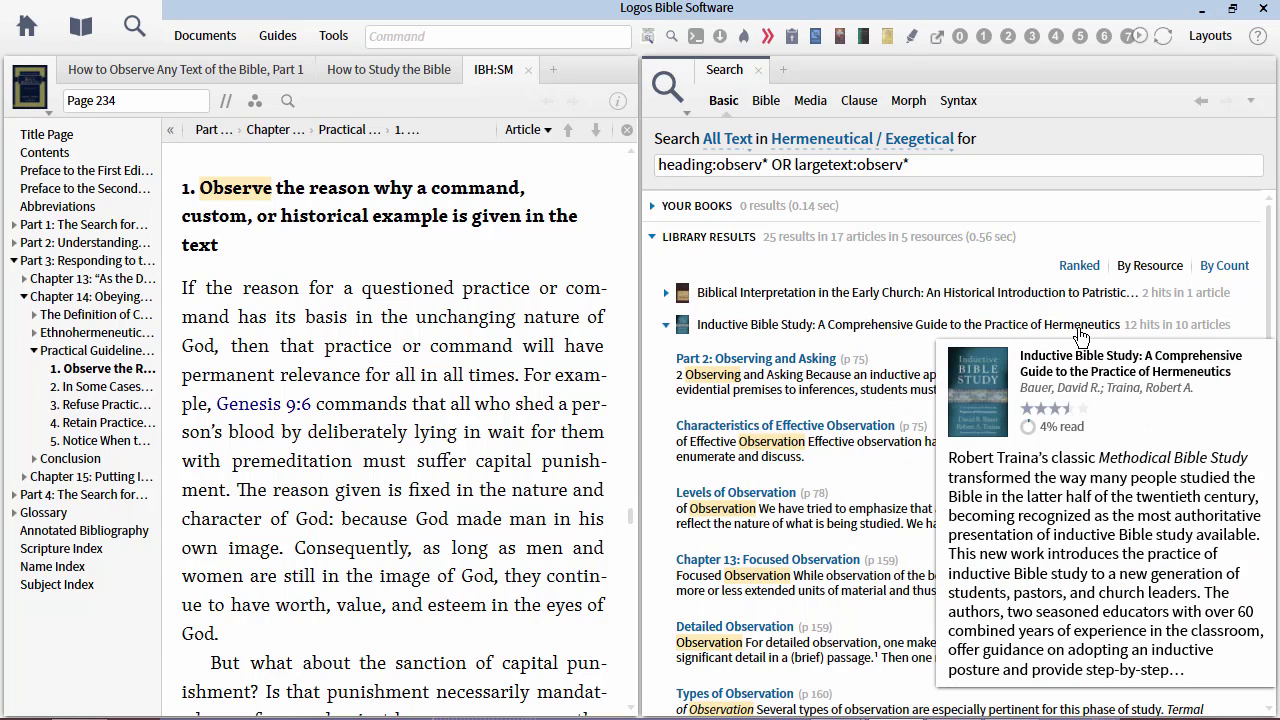
{"action": "left_click", "coordinate": [757, 362]}
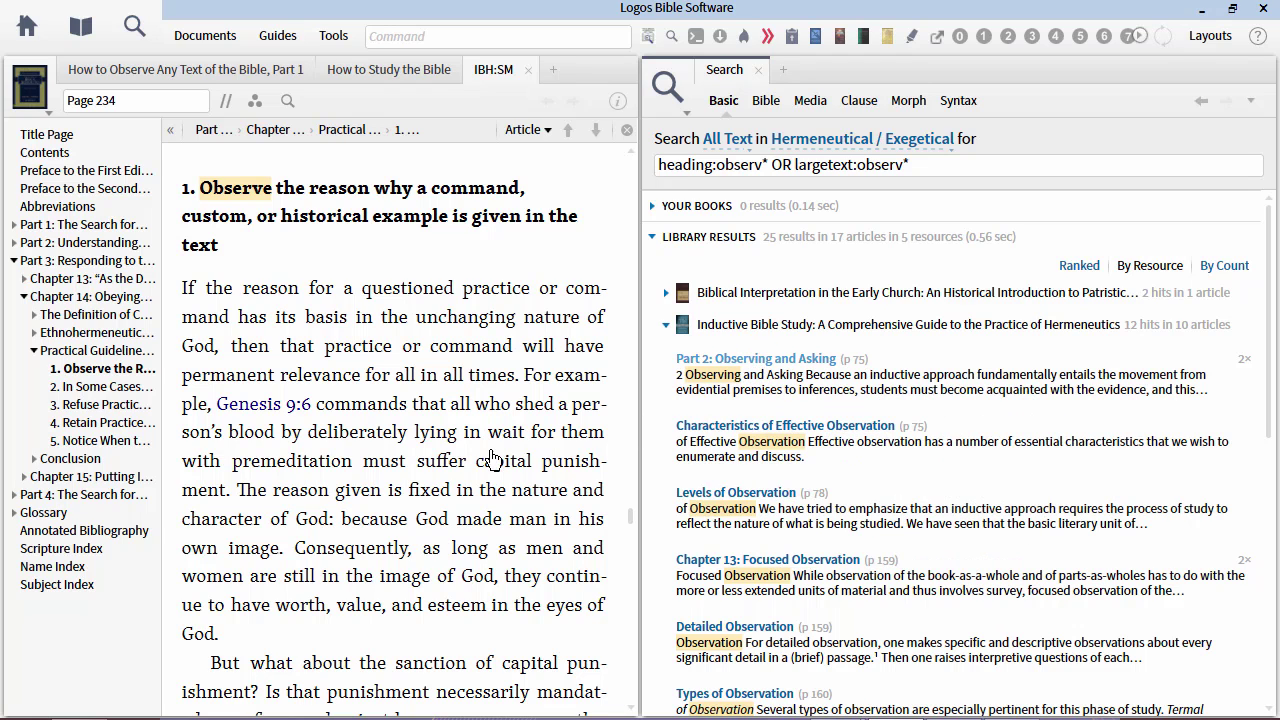
{"action": "left_click", "coordinate": [800, 426]}
{"action": "left_click", "coordinate": [776, 562]}
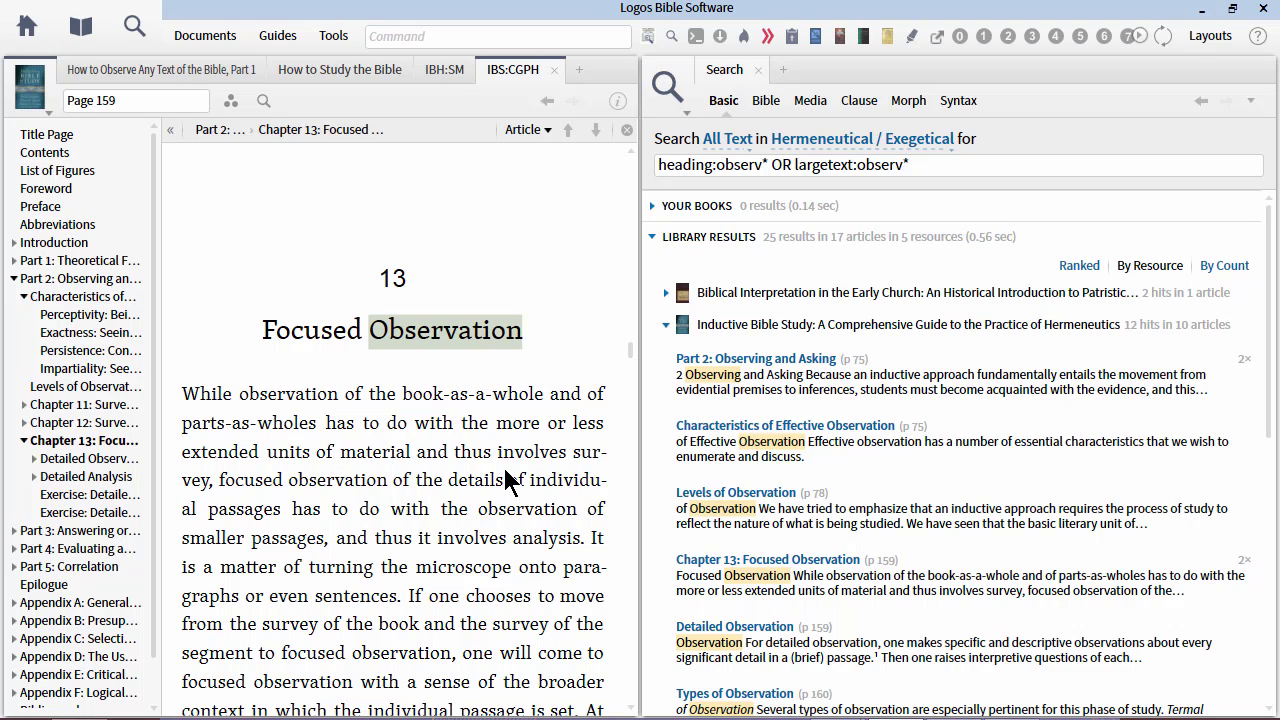
{"action": "left_click", "coordinate": [834, 166]}
{"action": "left_click", "coordinate": [474, 260]}
Close the three opened books and the search, returning to "3. An Observation Work Flow" in the training resource.
{"action": "left_click", "coordinate": [554, 70]}
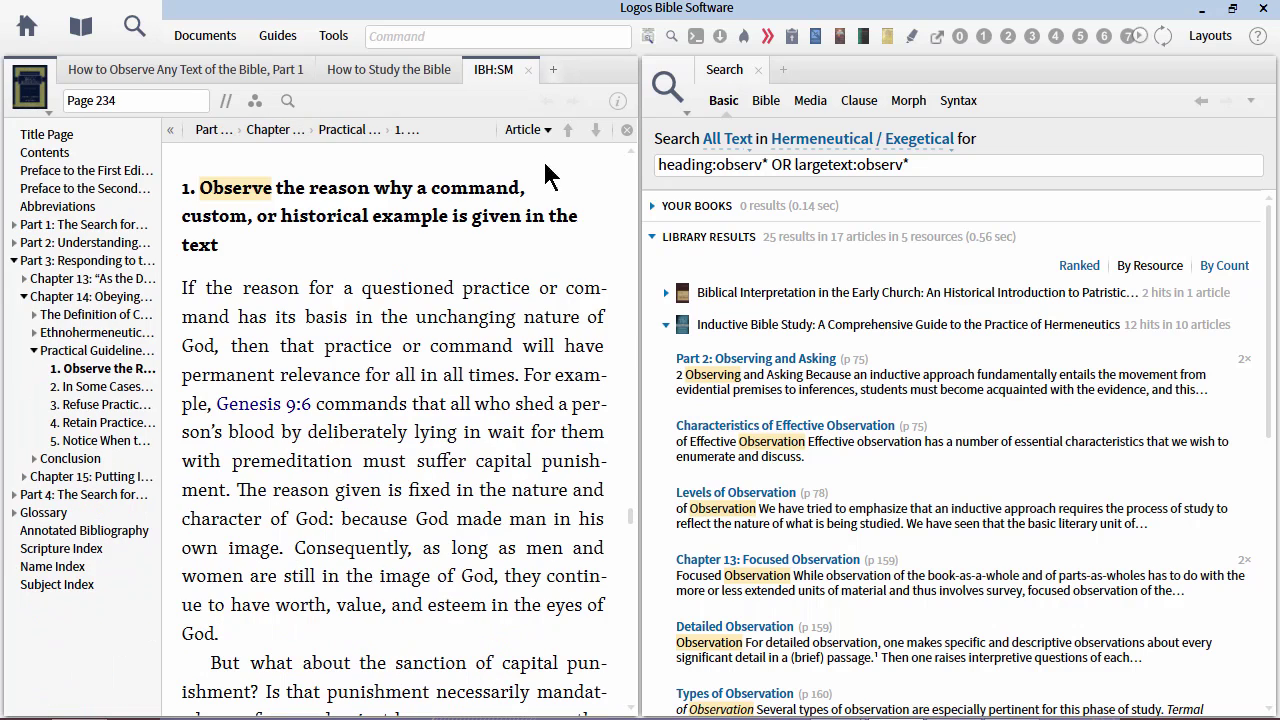
{"action": "left_click", "coordinate": [528, 70]}
{"action": "left_click", "coordinate": [455, 70]}
{"action": "scroll", "coordinate": [580, 597], "scroll_direction": "down", "scroll_amount": 1}
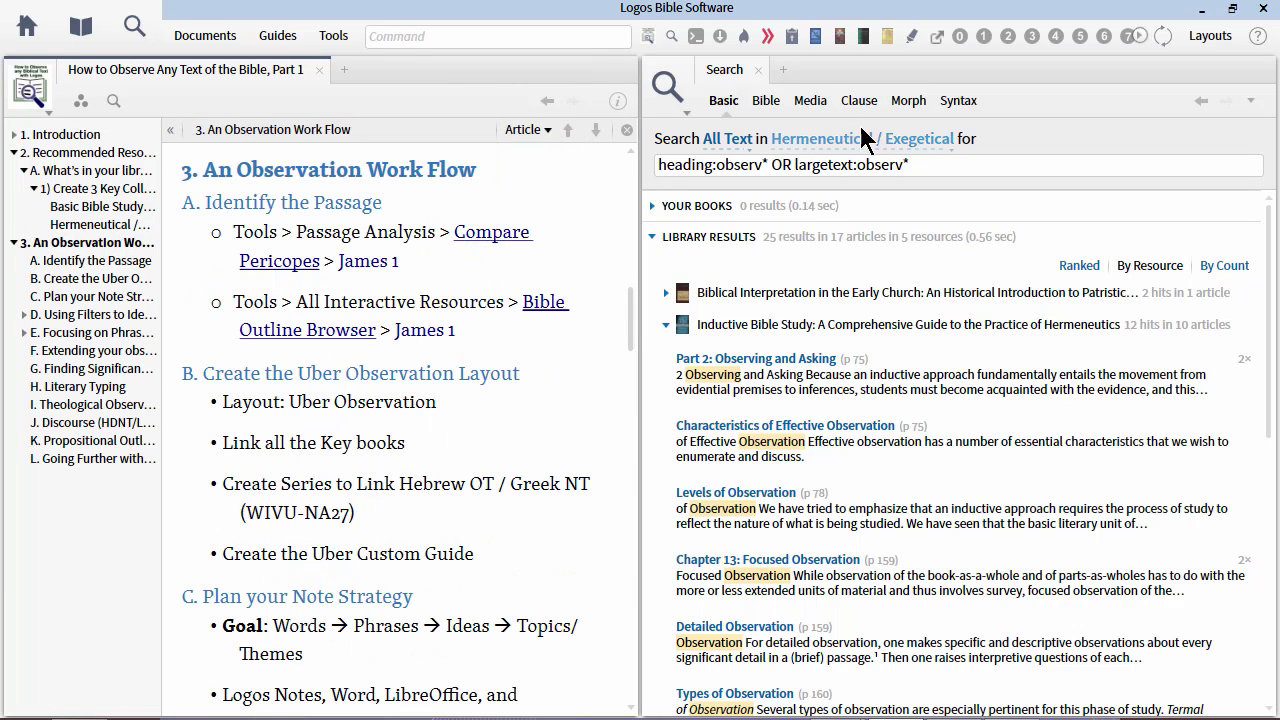
{"action": "left_click", "coordinate": [758, 69]}
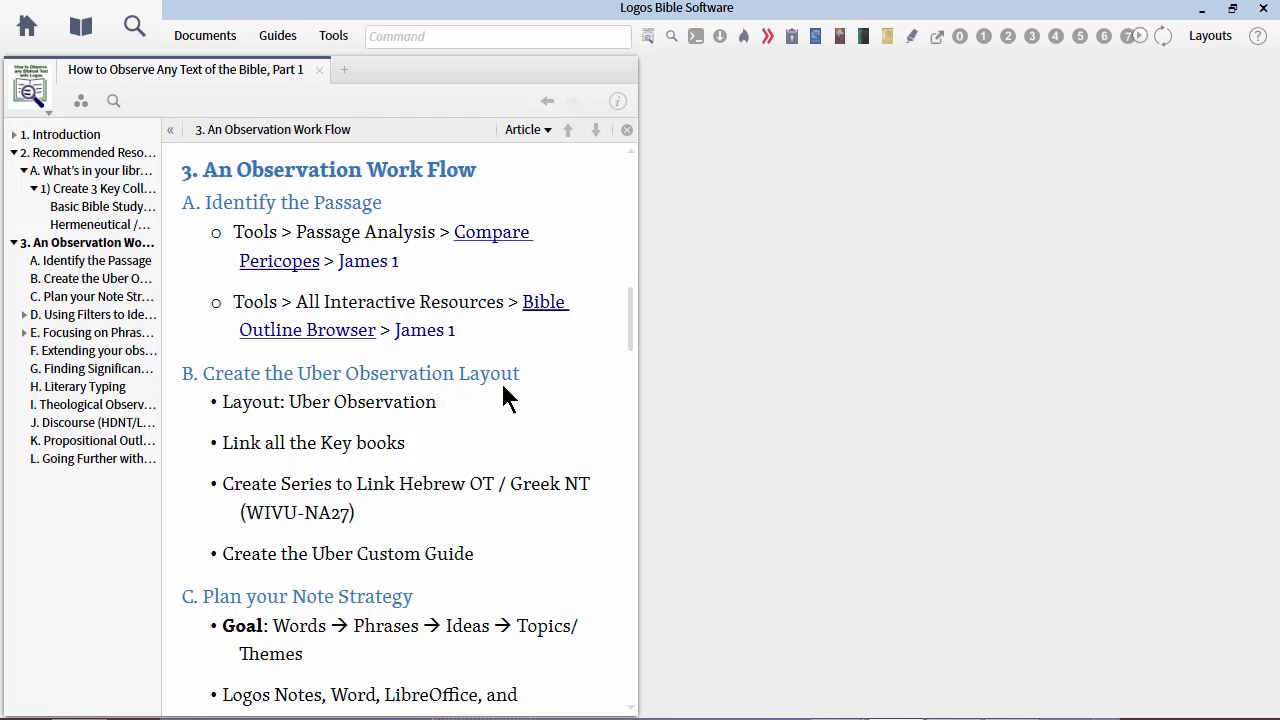
Open Passage Analysis at full size on Compare Pericopes and review the list of available pericope sets.
{"action": "left_click", "coordinate": [332, 36]}
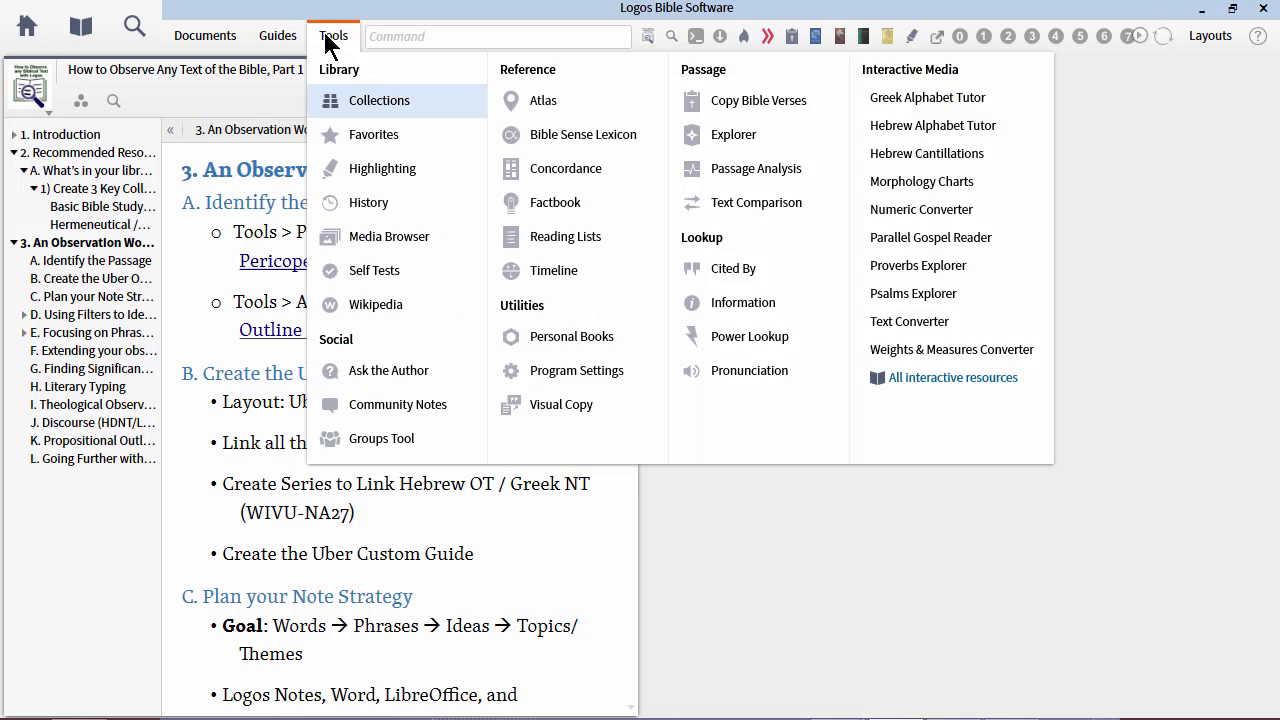
{"action": "left_click", "coordinate": [788, 168]}
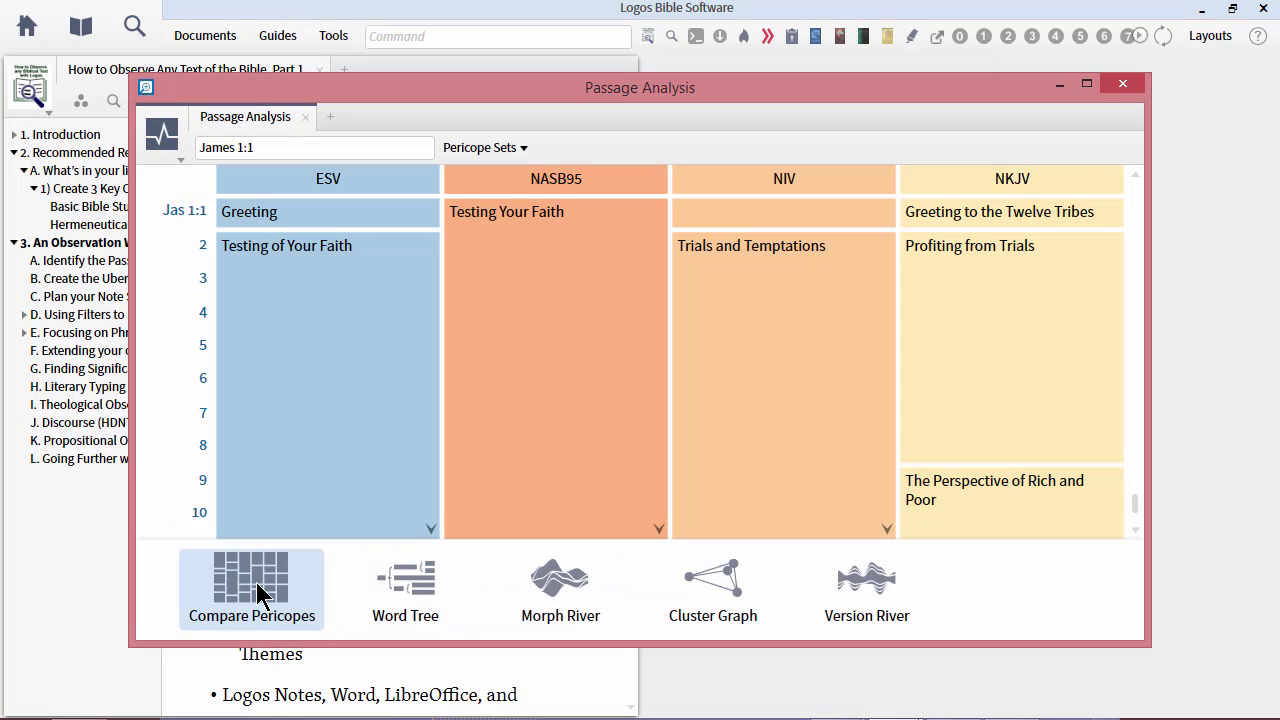
{"action": "left_click", "coordinate": [1088, 88]}
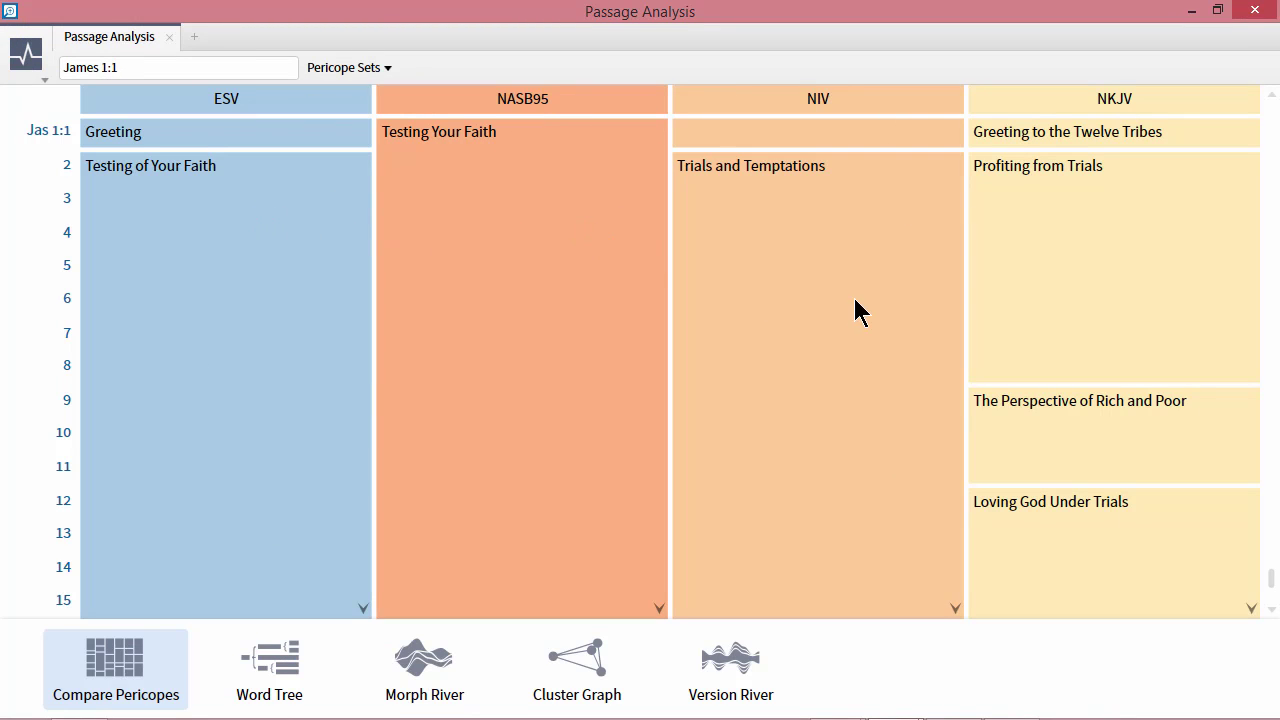
{"action": "left_click", "coordinate": [365, 68]}
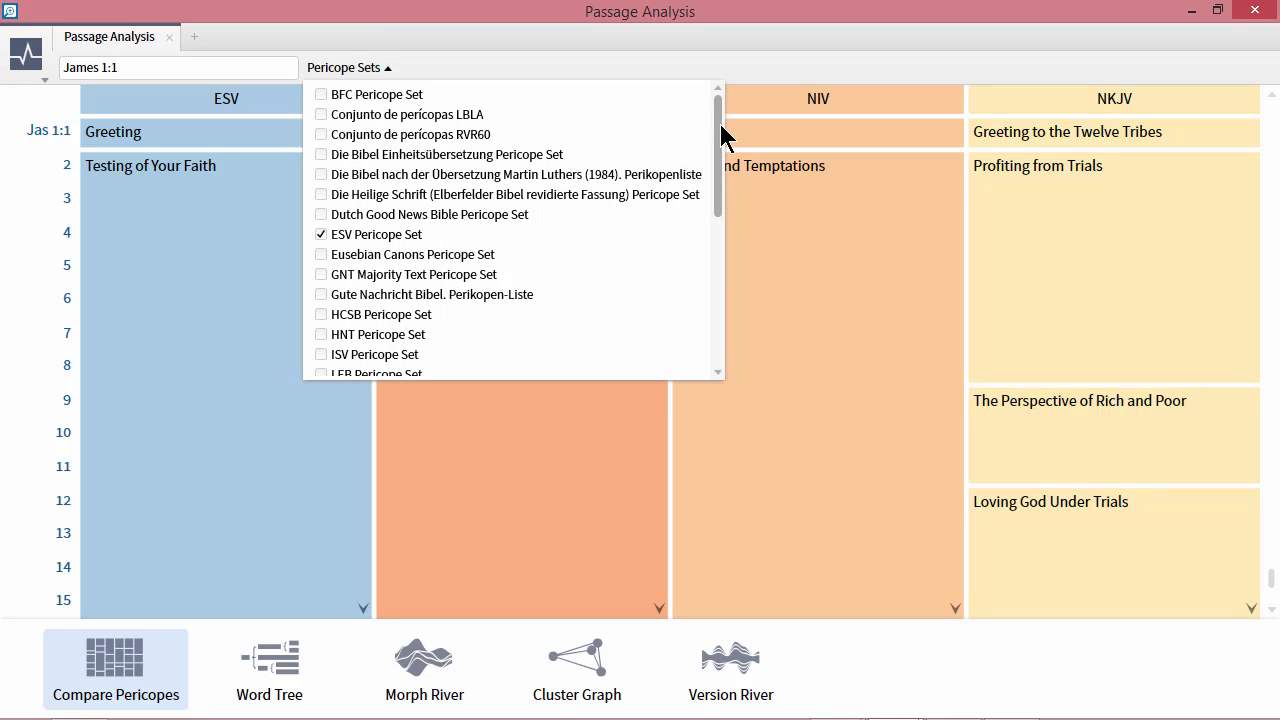
{"action": "left_click_drag", "start_coordinate": [719, 128], "coordinate": [722, 349]}
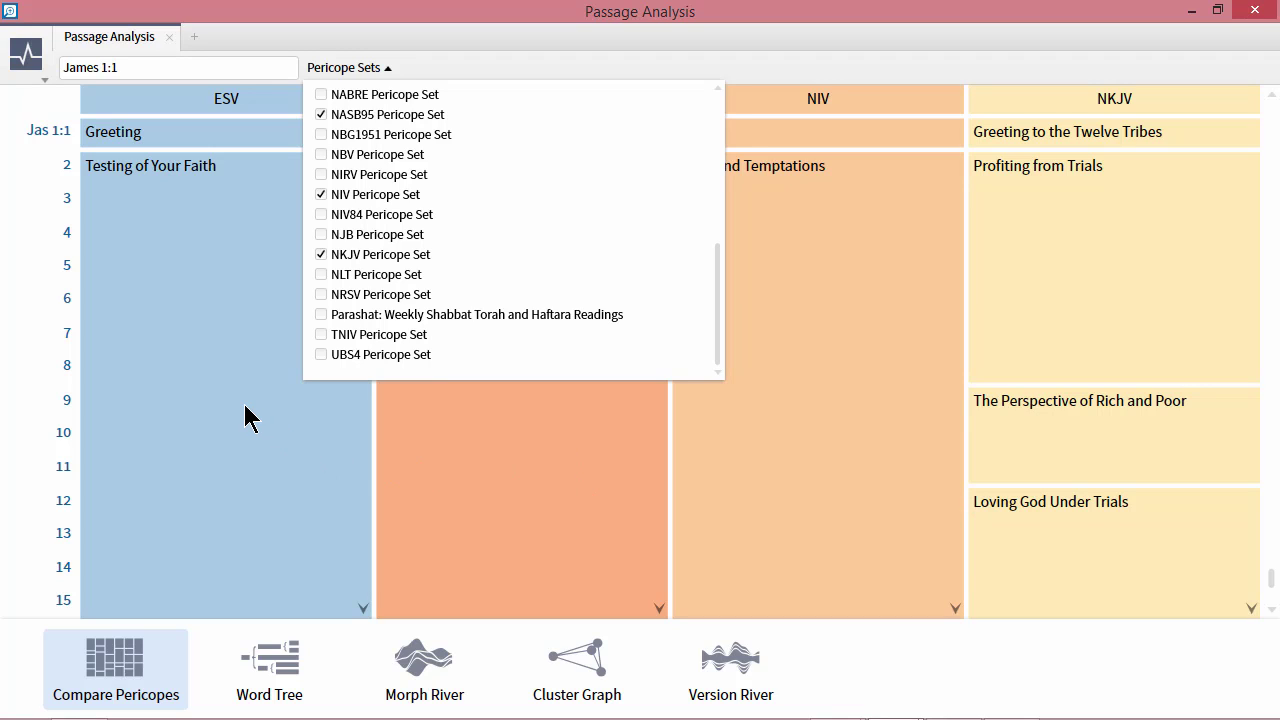
{"action": "left_click", "coordinate": [385, 27]}
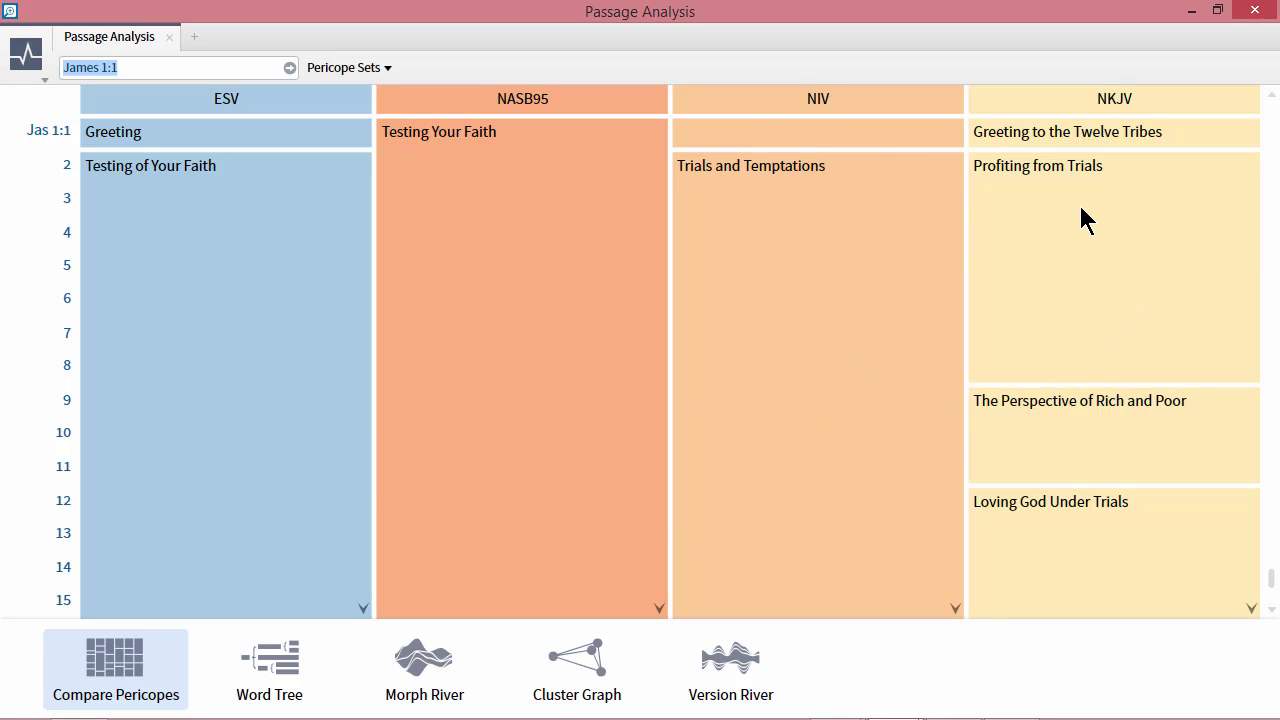
Compare the pericope divisions of James 1 across ESV, NASB95, NIV and NKJV, and close Passage Analysis.
{"action": "mouse_move", "coordinate": [992, 180]}
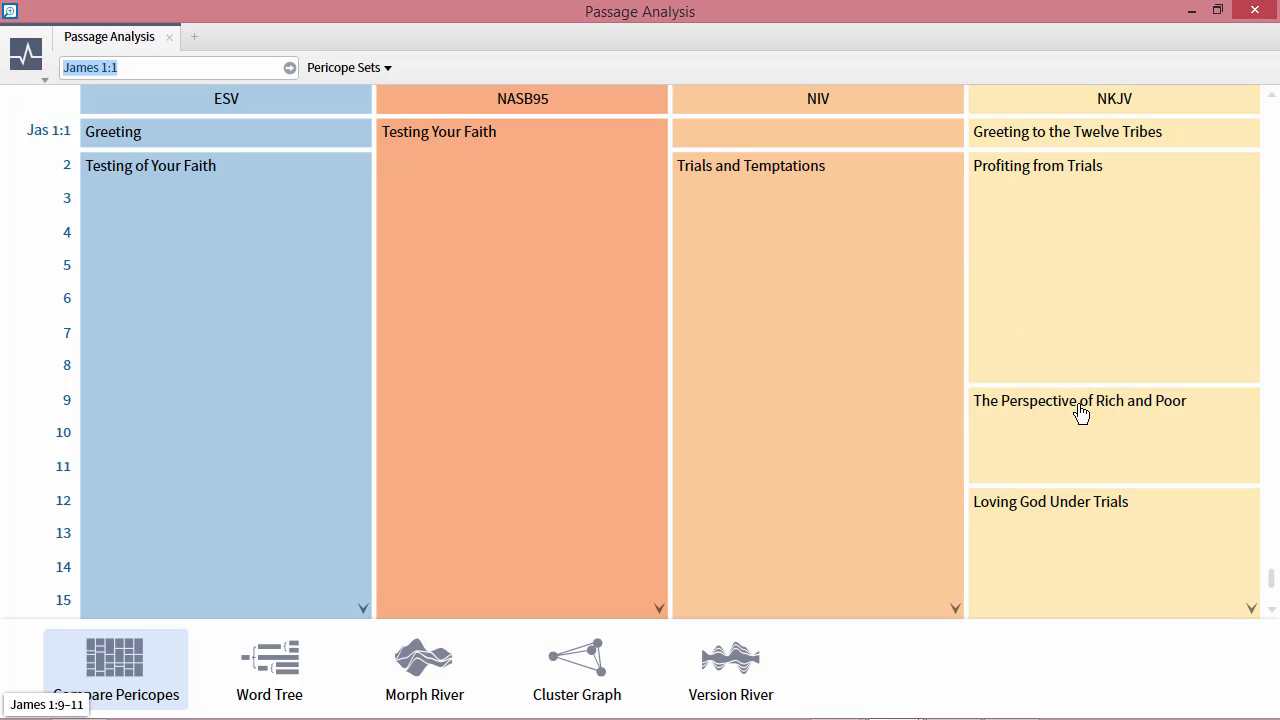
{"action": "mouse_move", "coordinate": [1080, 408]}
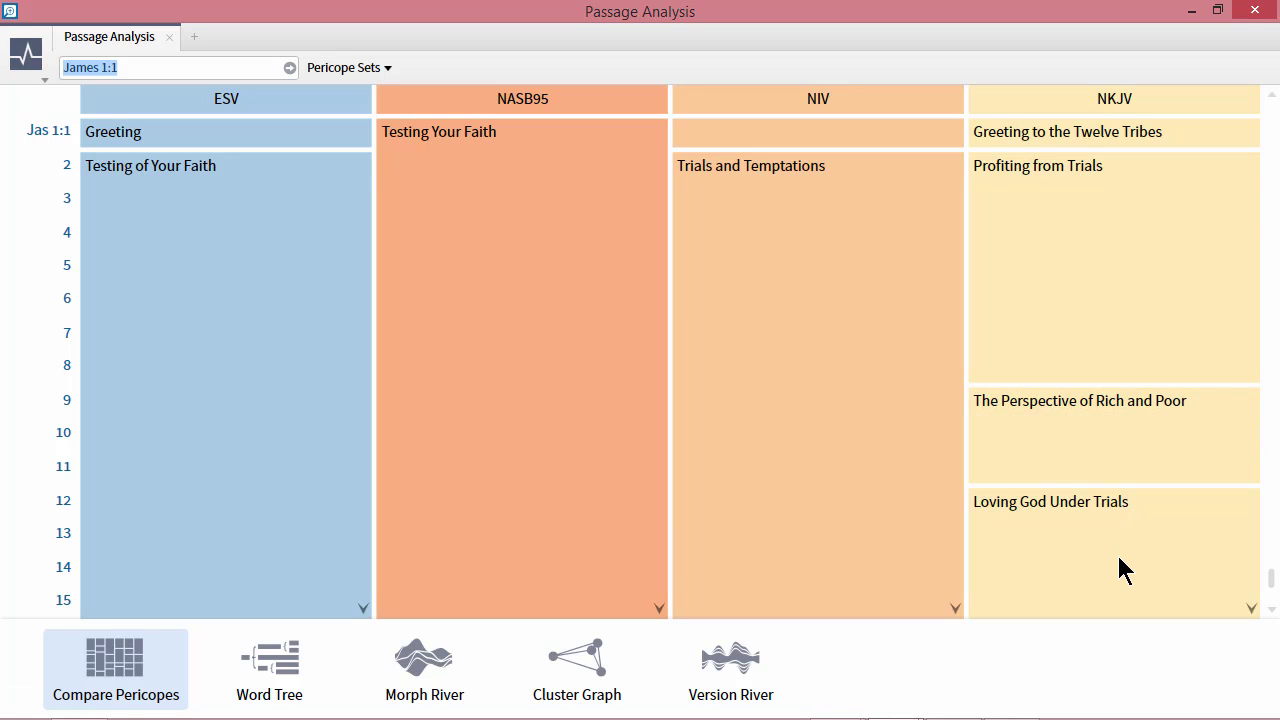
{"action": "mouse_move", "coordinate": [1087, 505]}
{"action": "scroll", "coordinate": [810, 442], "scroll_direction": "down", "scroll_amount": 1}
{"action": "scroll", "coordinate": [812, 442], "scroll_direction": "down", "scroll_amount": 1}
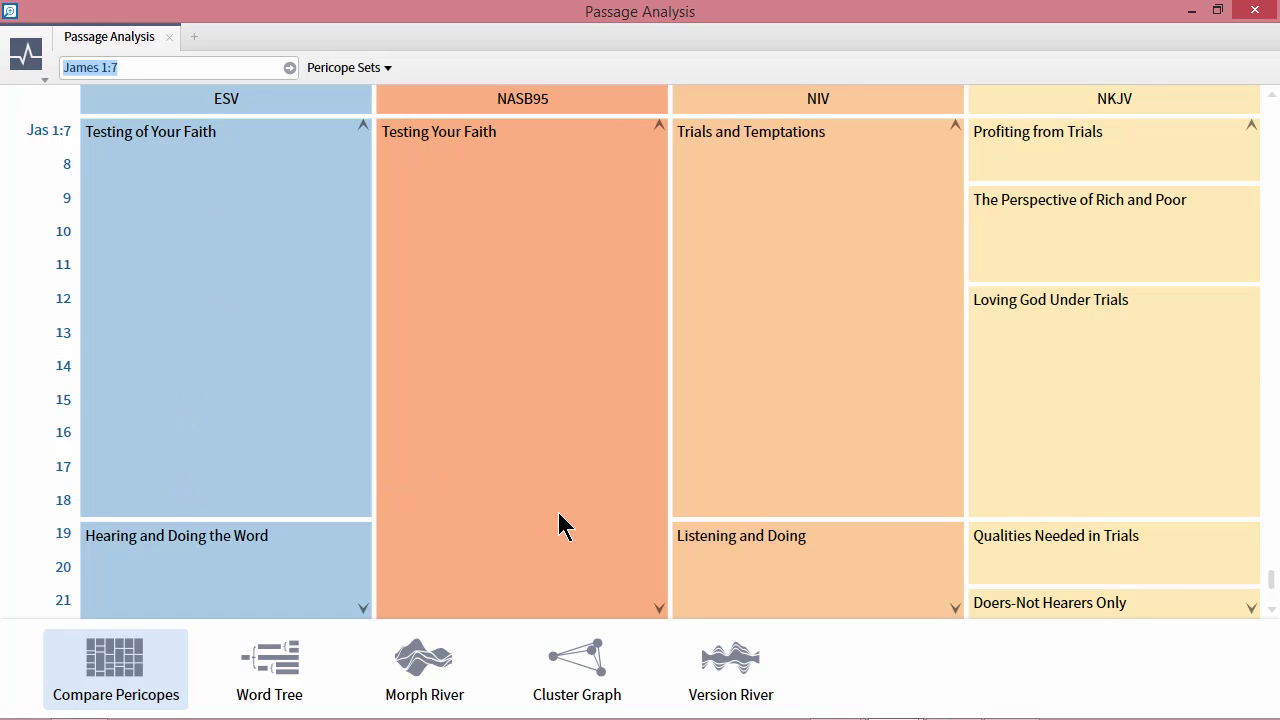
{"action": "scroll", "coordinate": [559, 516], "scroll_direction": "down", "scroll_amount": 2}
{"action": "scroll", "coordinate": [558, 524], "scroll_direction": "down", "scroll_amount": 2}
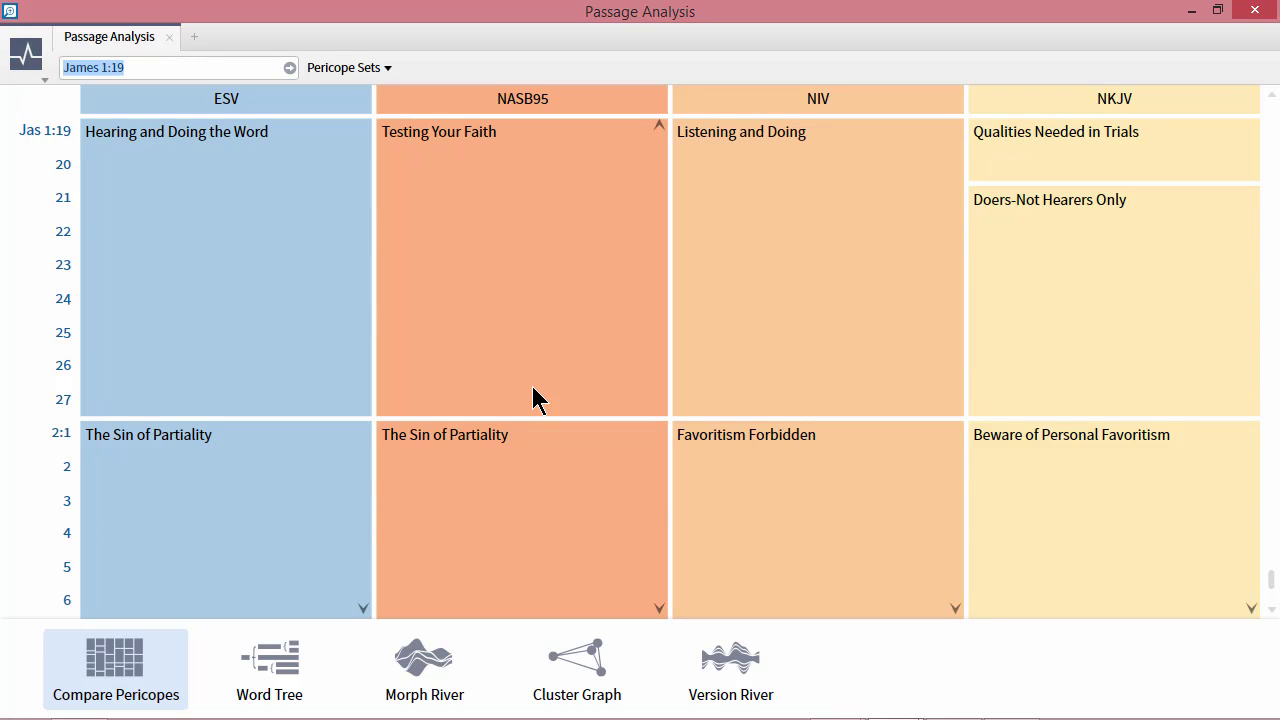
{"action": "scroll", "coordinate": [532, 388], "scroll_direction": "up", "scroll_amount": 6}
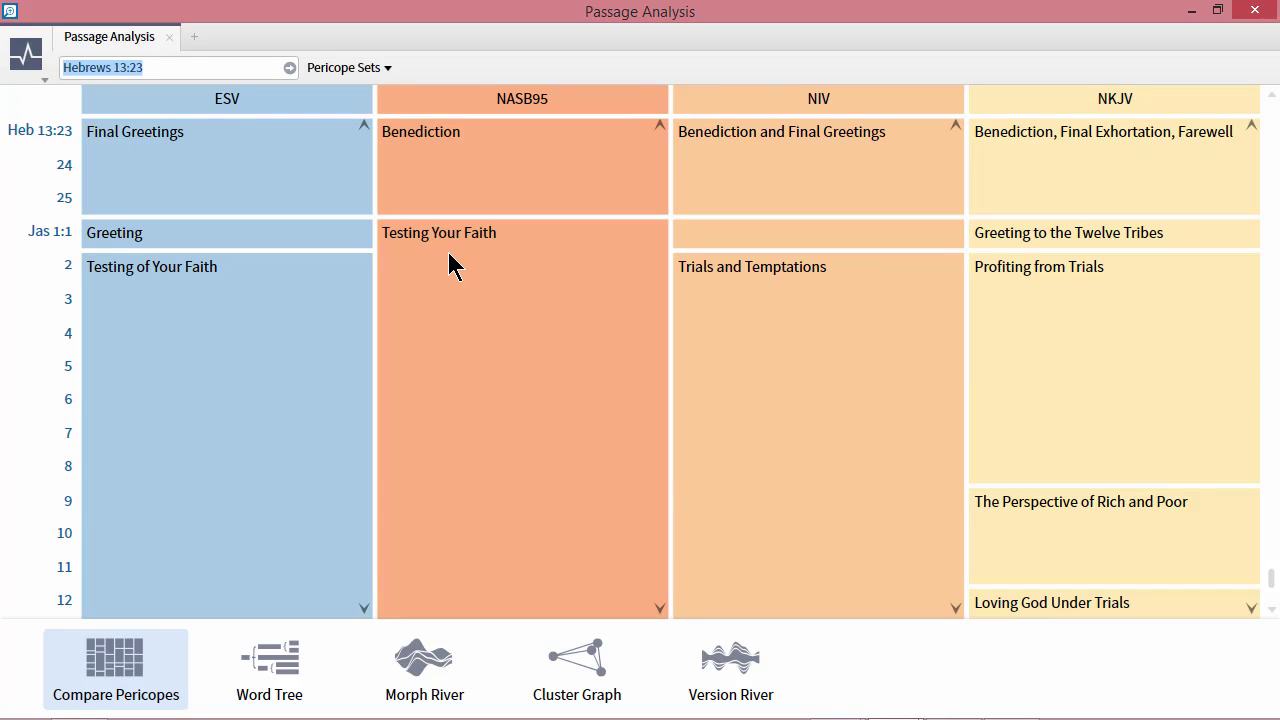
{"action": "scroll", "coordinate": [455, 262], "scroll_direction": "down", "scroll_amount": 1}
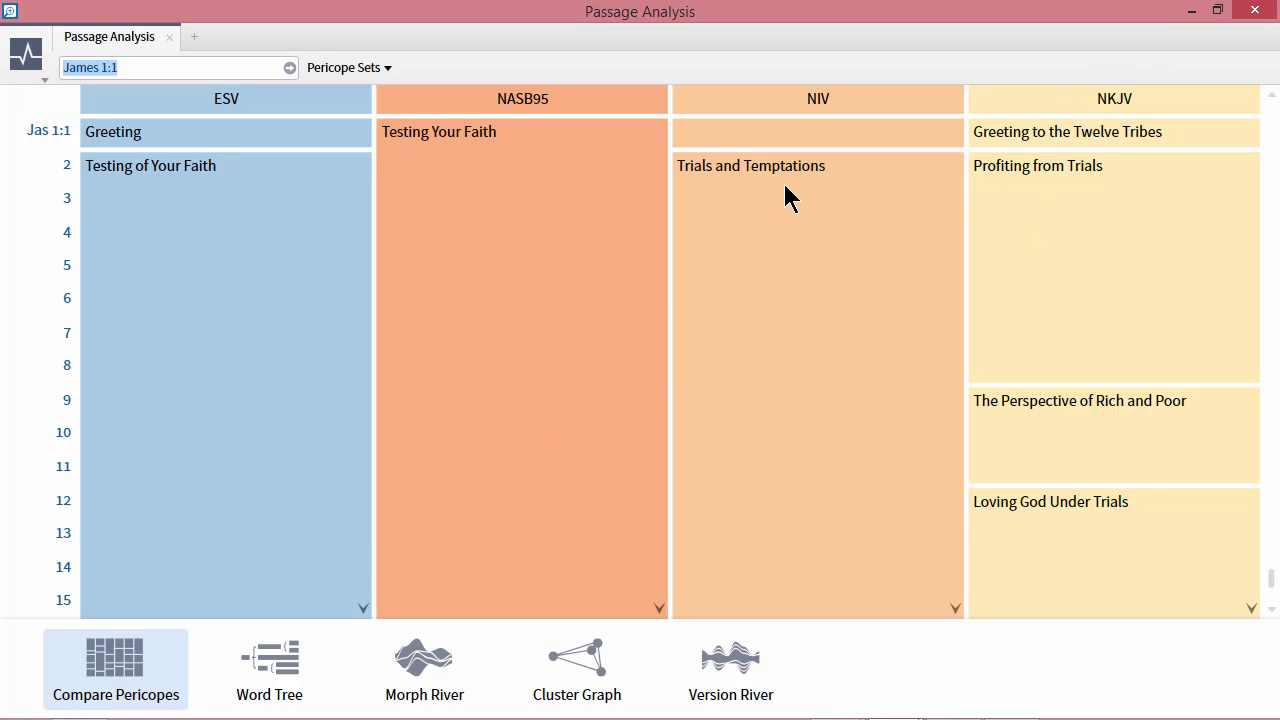
{"action": "left_click", "coordinate": [1257, 12]}
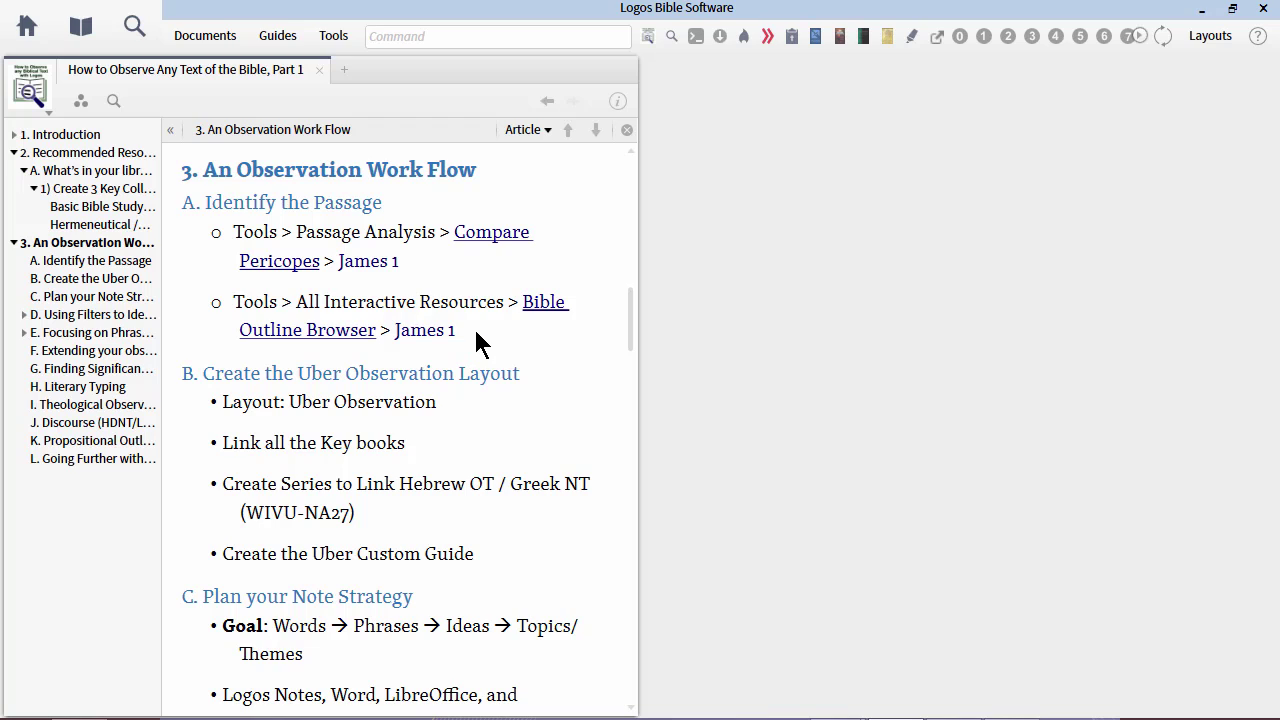
Open the Bible Outline Browser from the training resource, locate it among all interactive resources, and close the library list.
{"action": "left_click", "coordinate": [545, 305]}
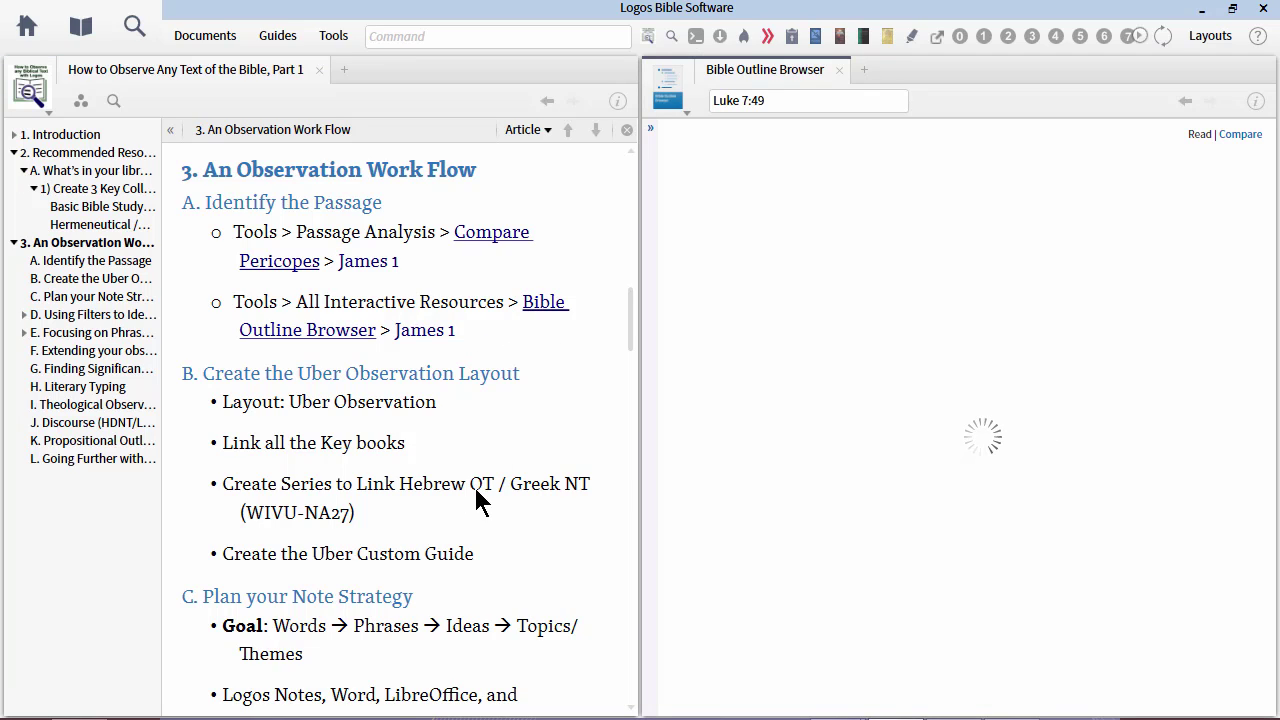
{"action": "left_click", "coordinate": [333, 40]}
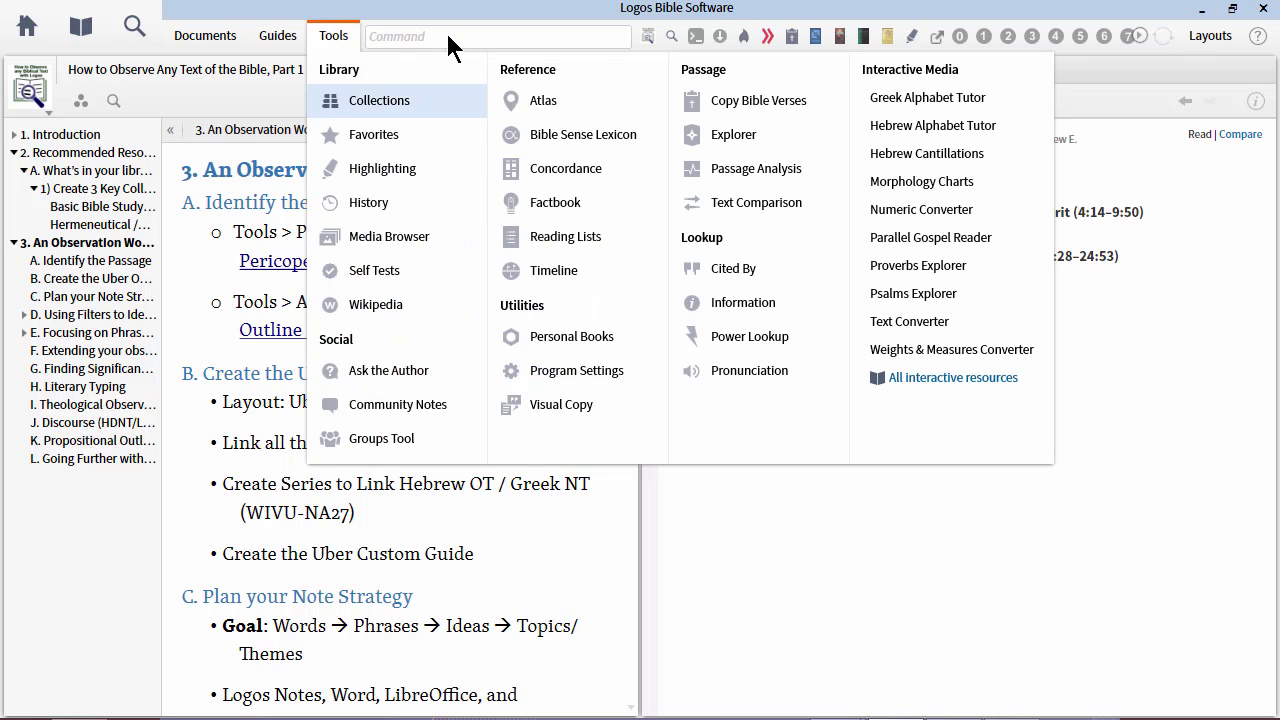
{"action": "left_click", "coordinate": [930, 378]}
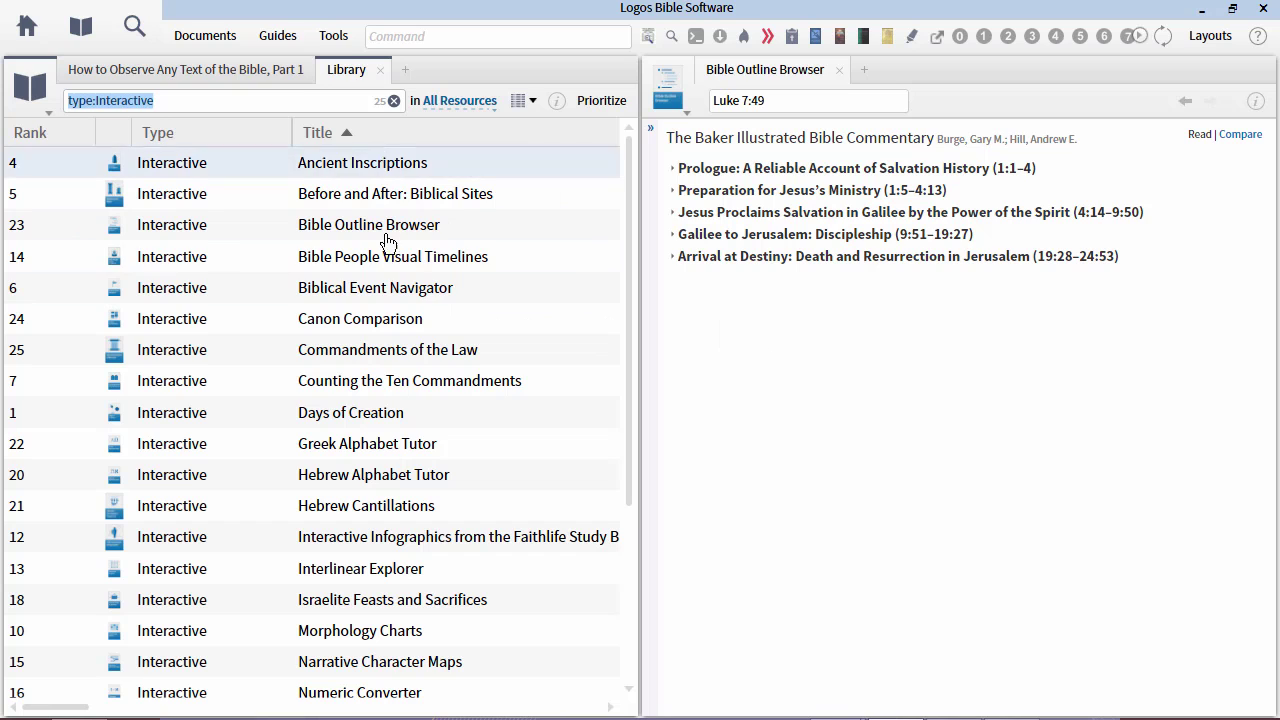
{"action": "mouse_move", "coordinate": [355, 630]}
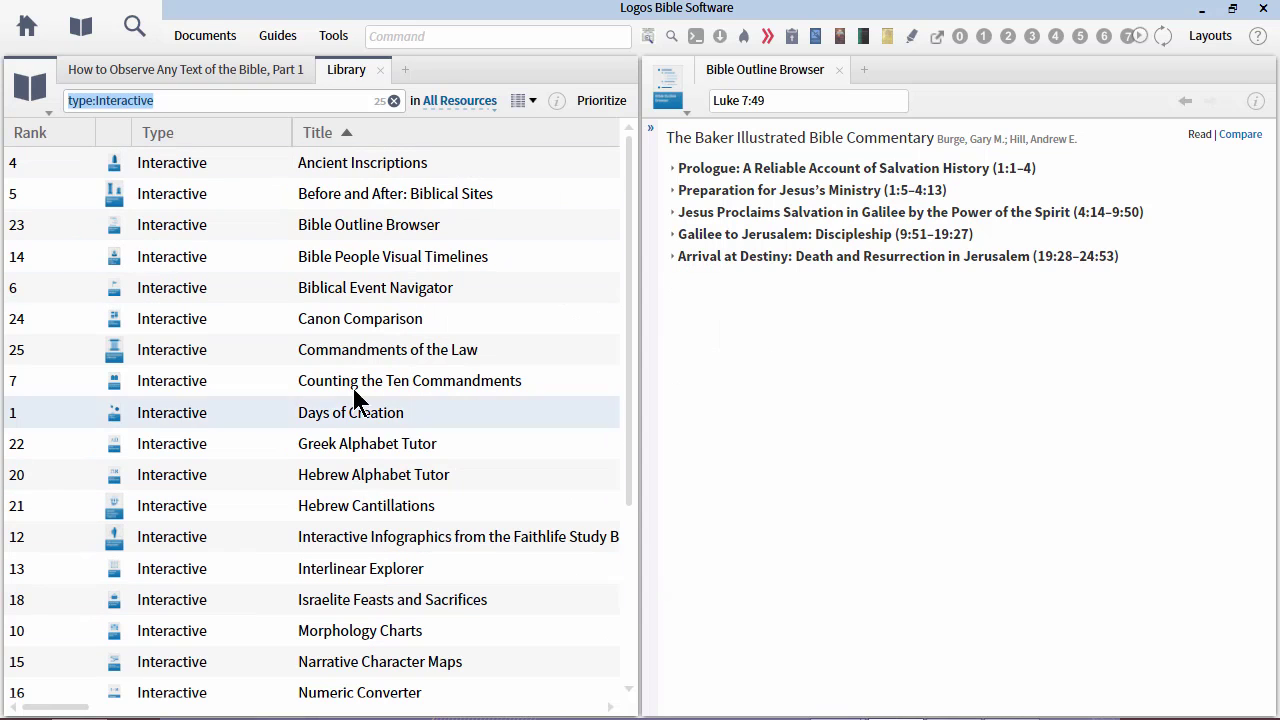
{"action": "mouse_move", "coordinate": [360, 222]}
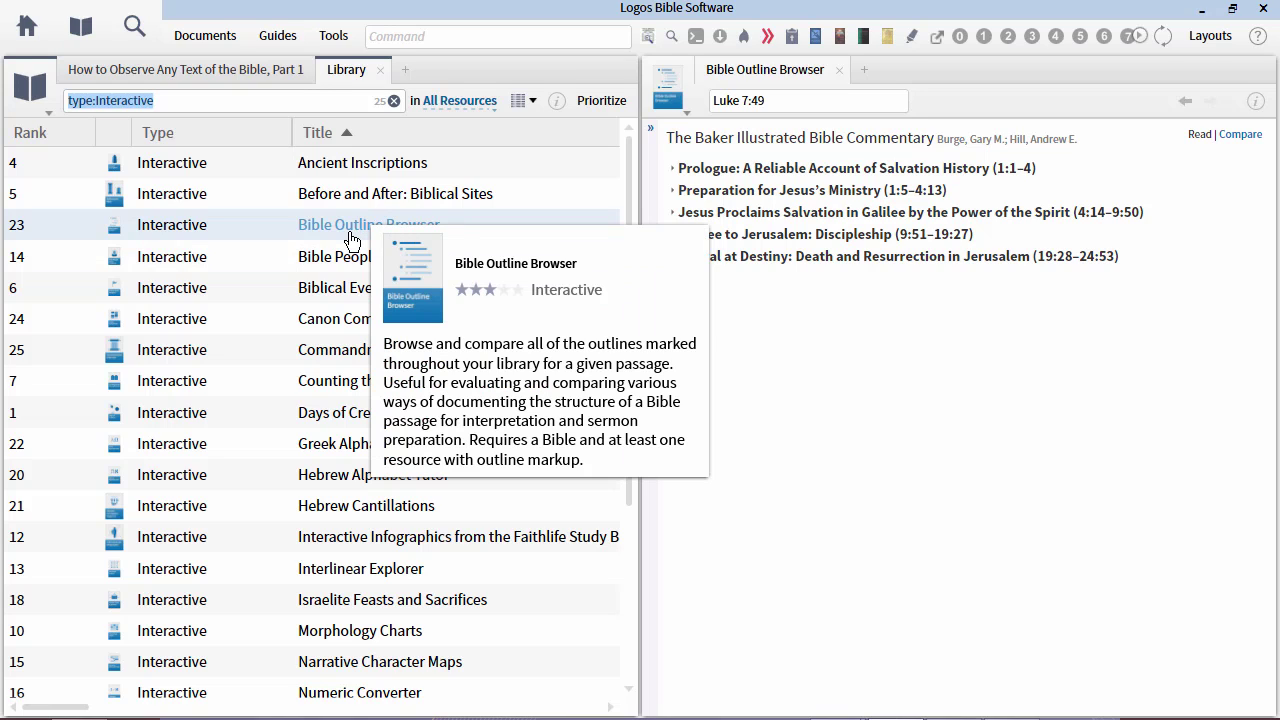
{"action": "left_click", "coordinate": [381, 69]}
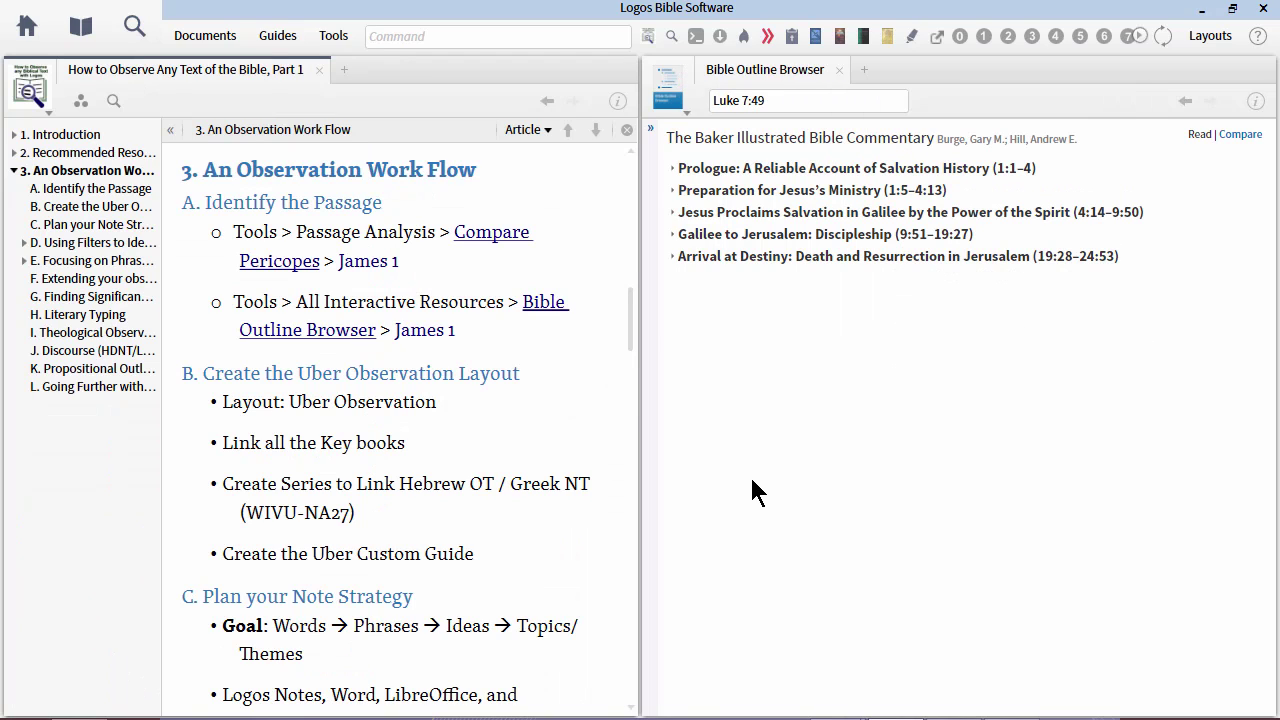
Set the Bible Outline Browser's passage to James 1.
{"action": "left_click", "coordinate": [800, 100]}
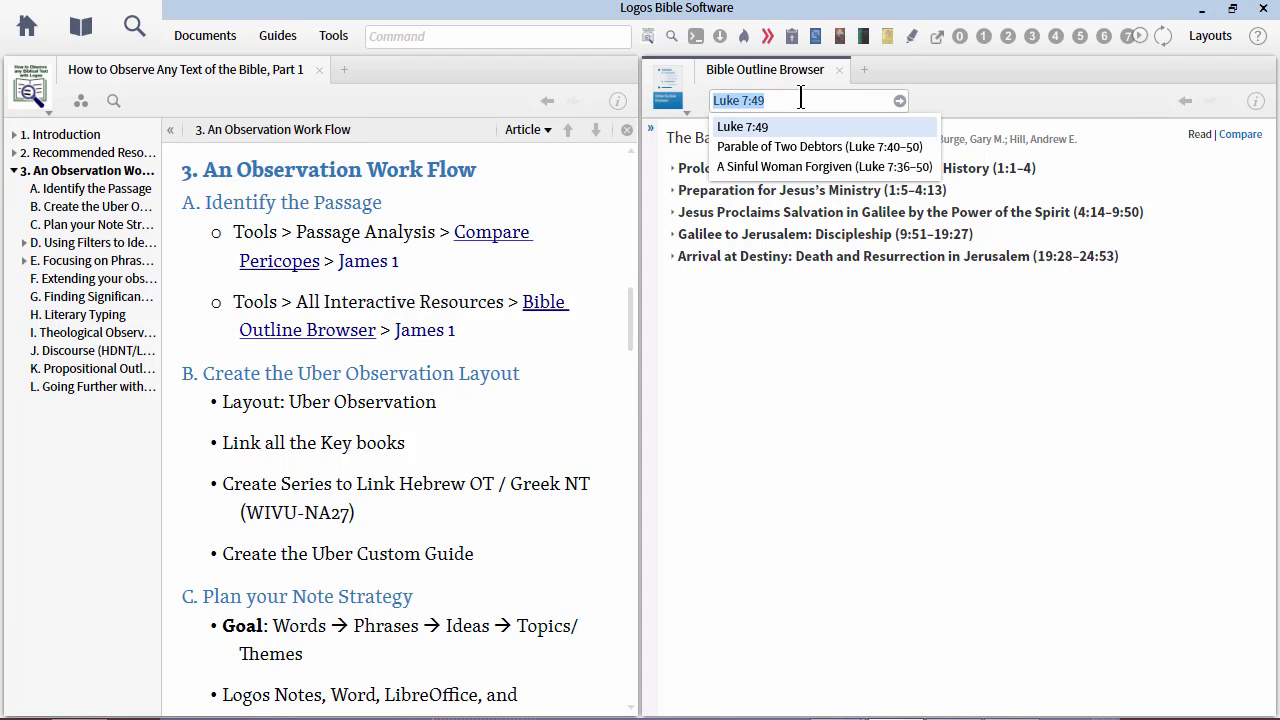
{"action": "key", "text": "BackSpace"}
{"action": "type", "text": "james 1"}
{"action": "key", "text": "Return"}
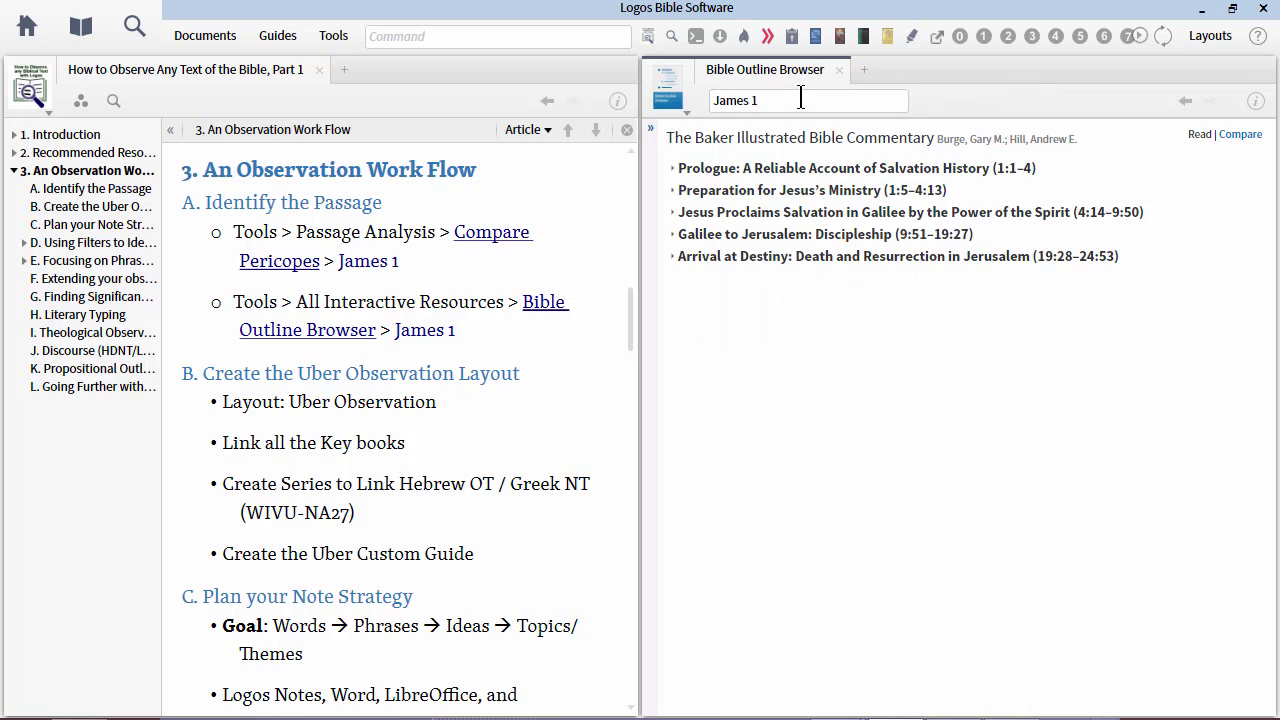
{"action": "left_click", "coordinate": [800, 100]}
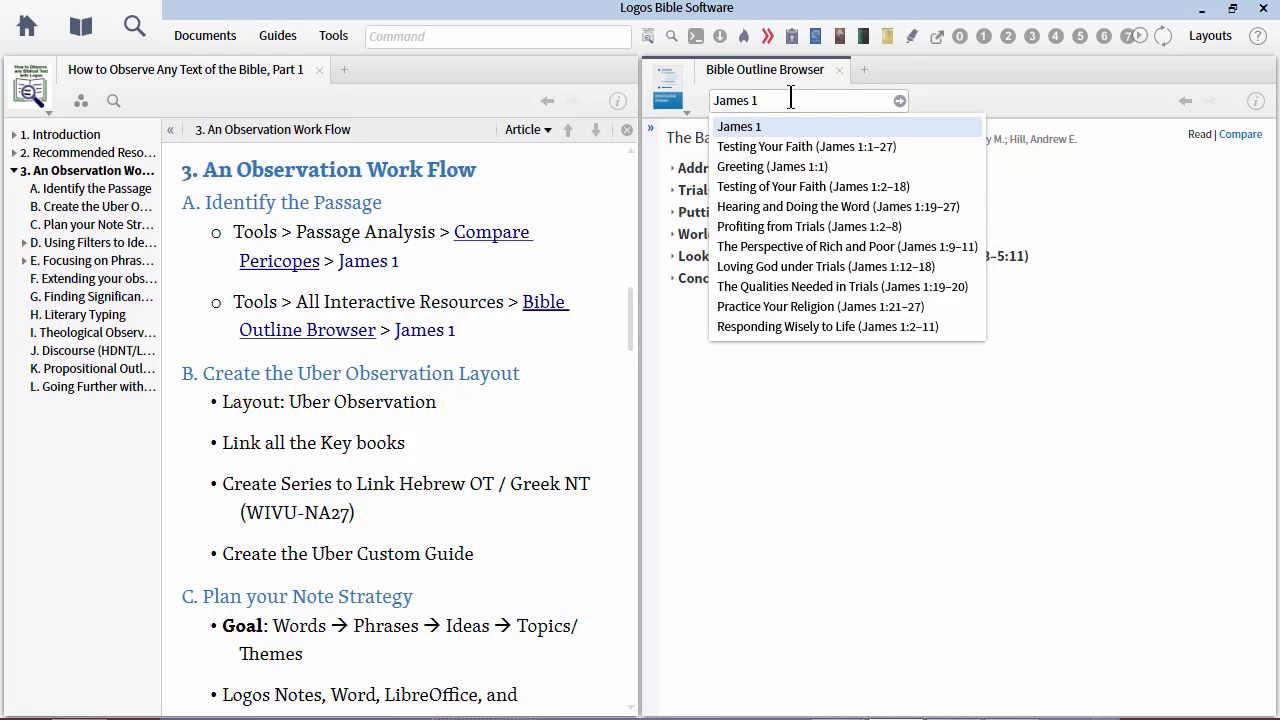
{"action": "key", "text": "Return"}
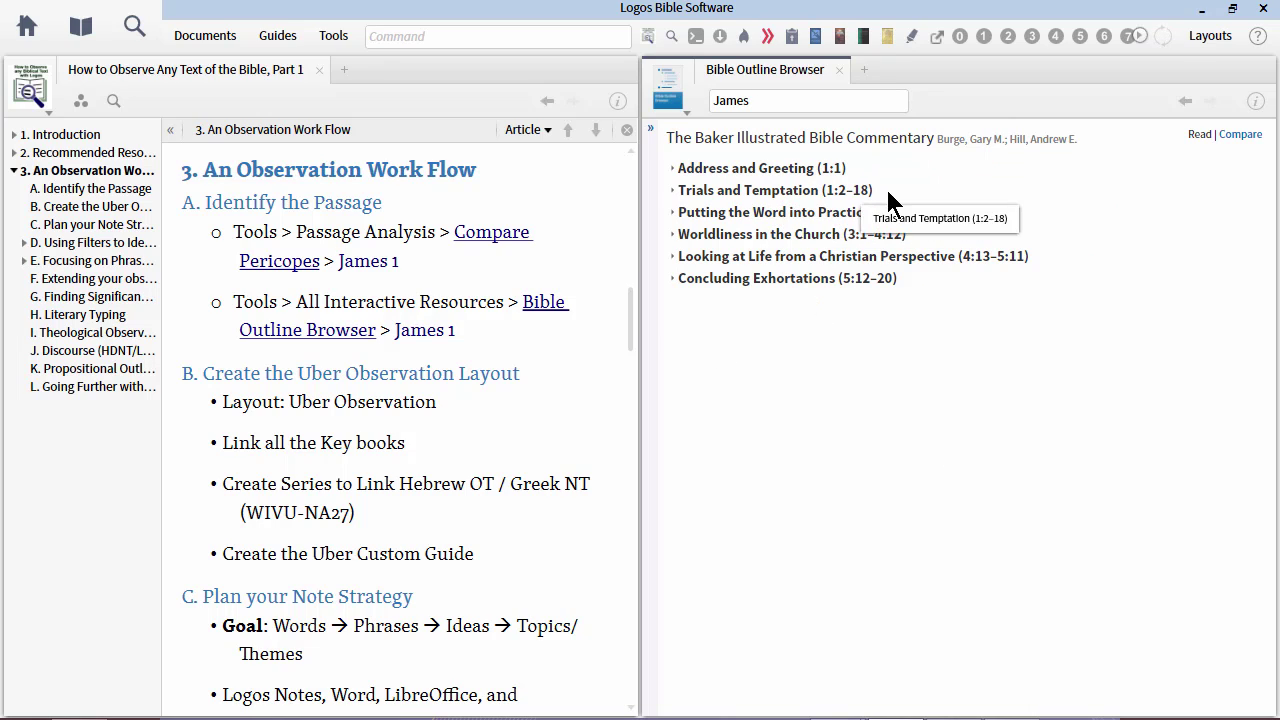
Show the list of outlines and examine James 1 in Believer's Bible Commentary and The Bible Exposition Commentary, including the text under Trials on the Outside.
{"action": "left_click", "coordinate": [652, 135]}
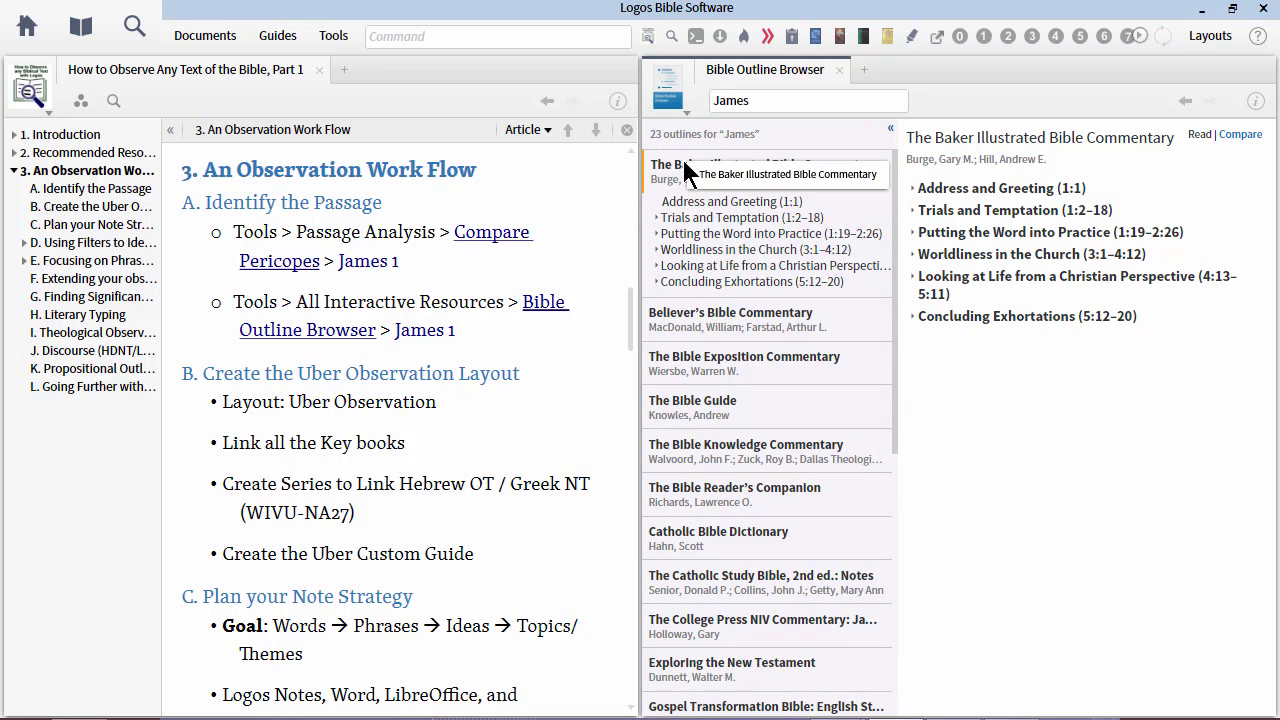
{"action": "left_click", "coordinate": [755, 318]}
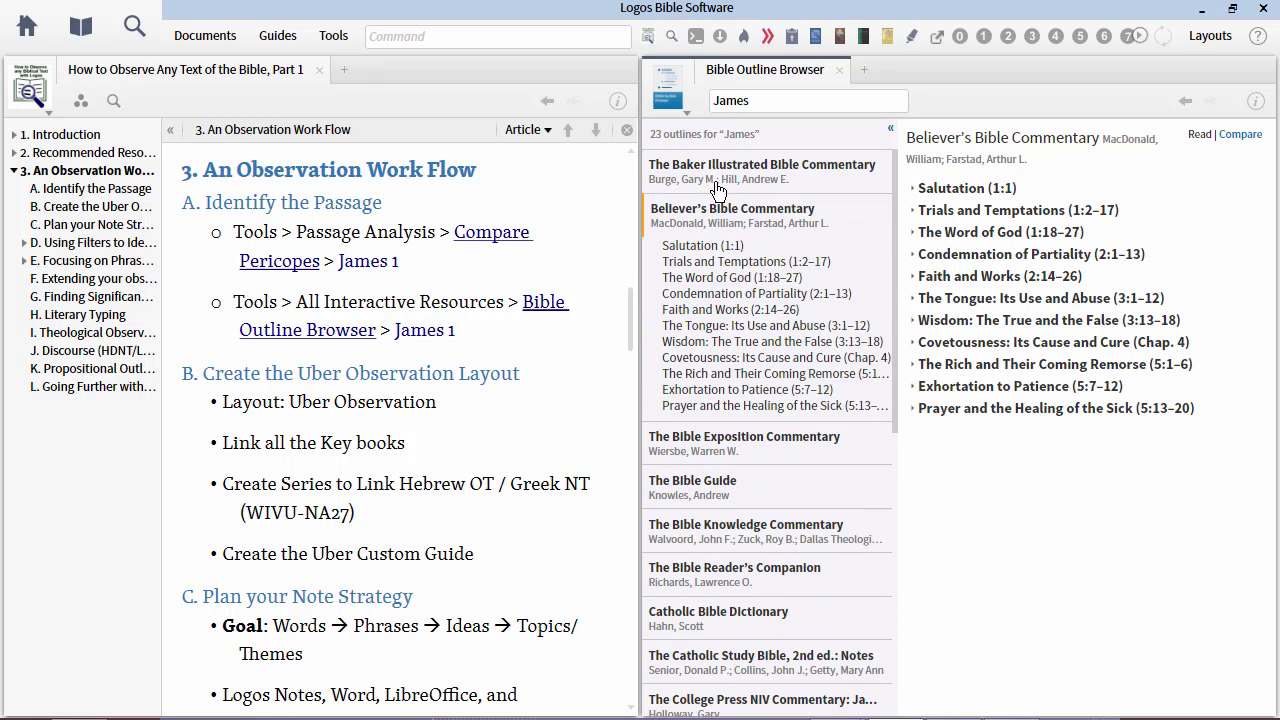
{"action": "left_click", "coordinate": [700, 438]}
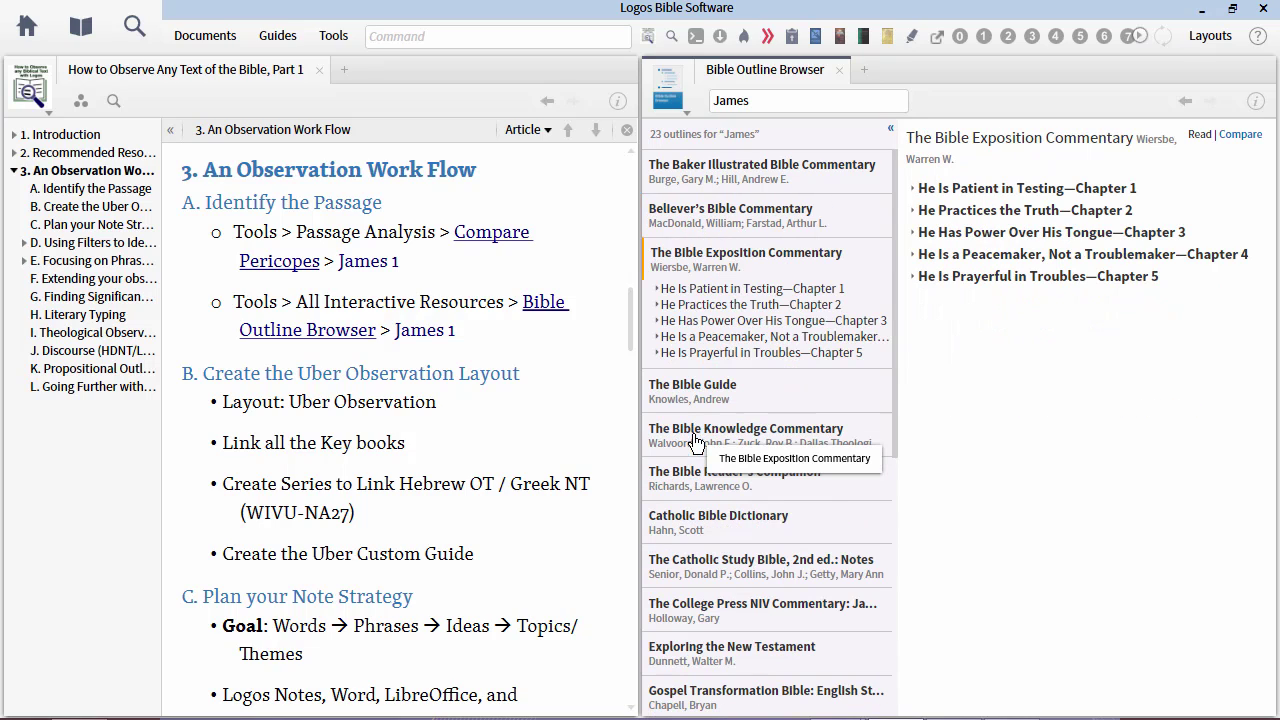
{"action": "left_click", "coordinate": [919, 189]}
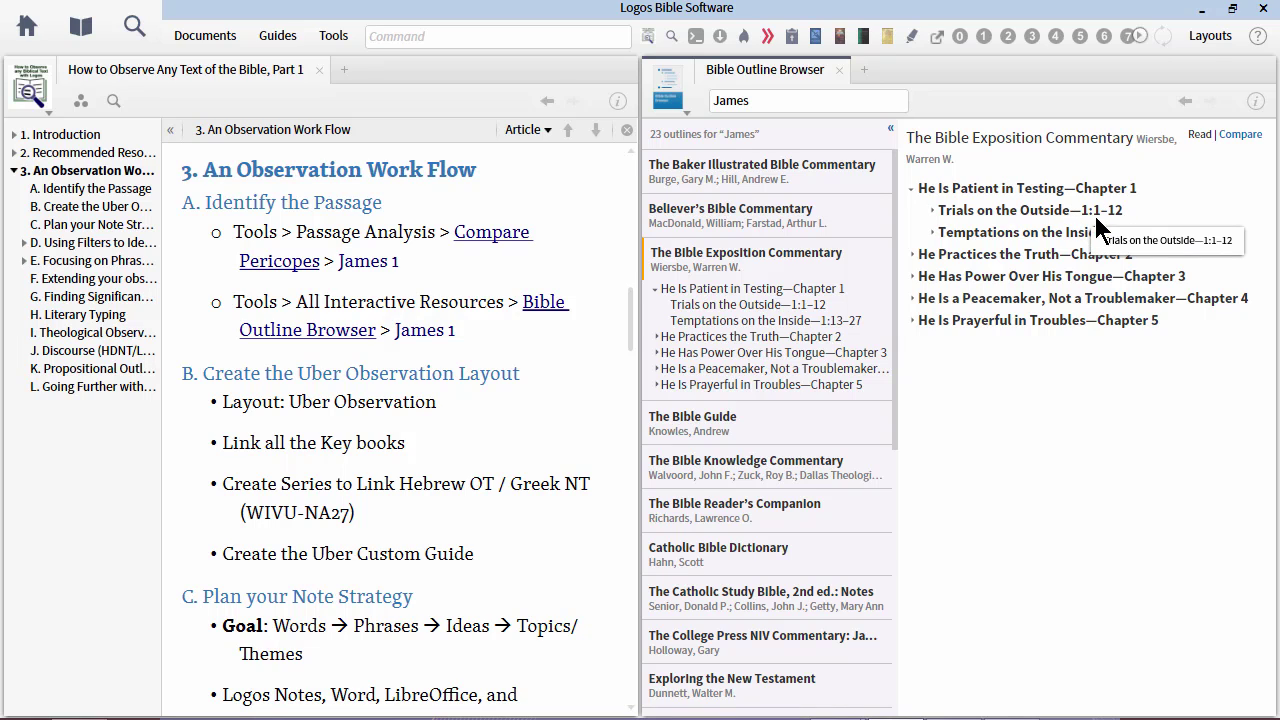
{"action": "left_click", "coordinate": [1013, 214]}
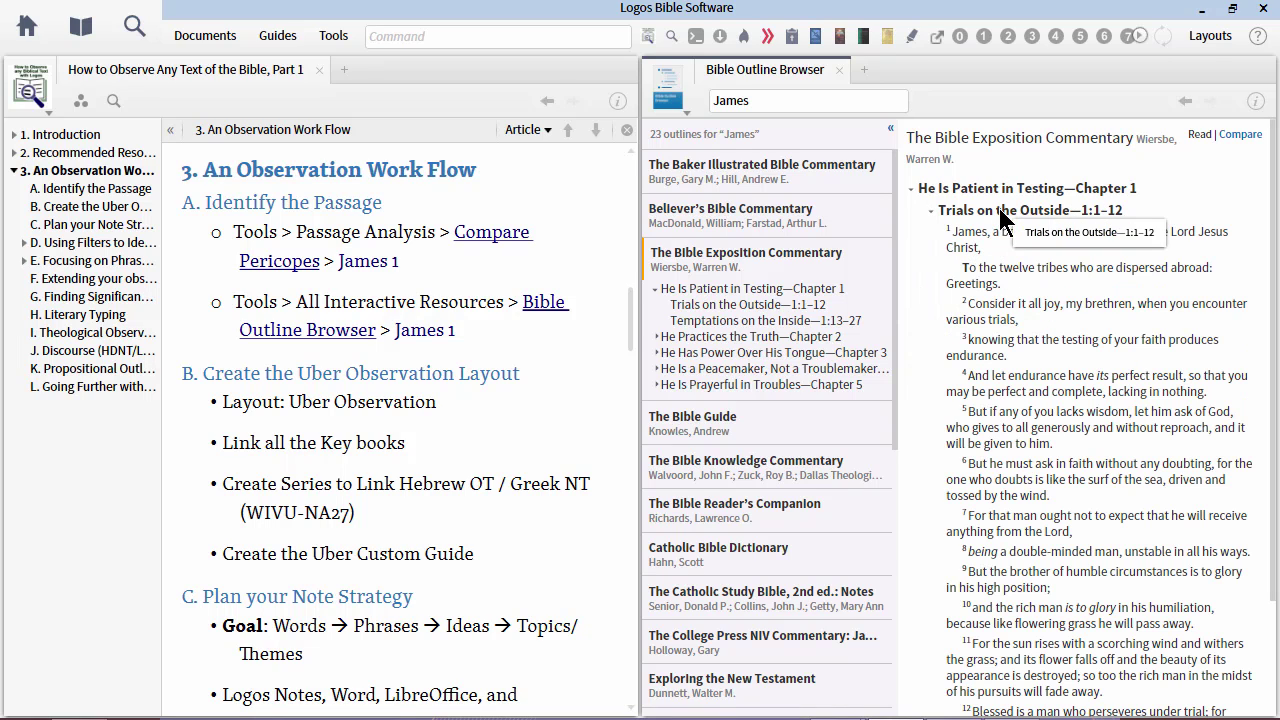
{"action": "left_click", "coordinate": [985, 215]}
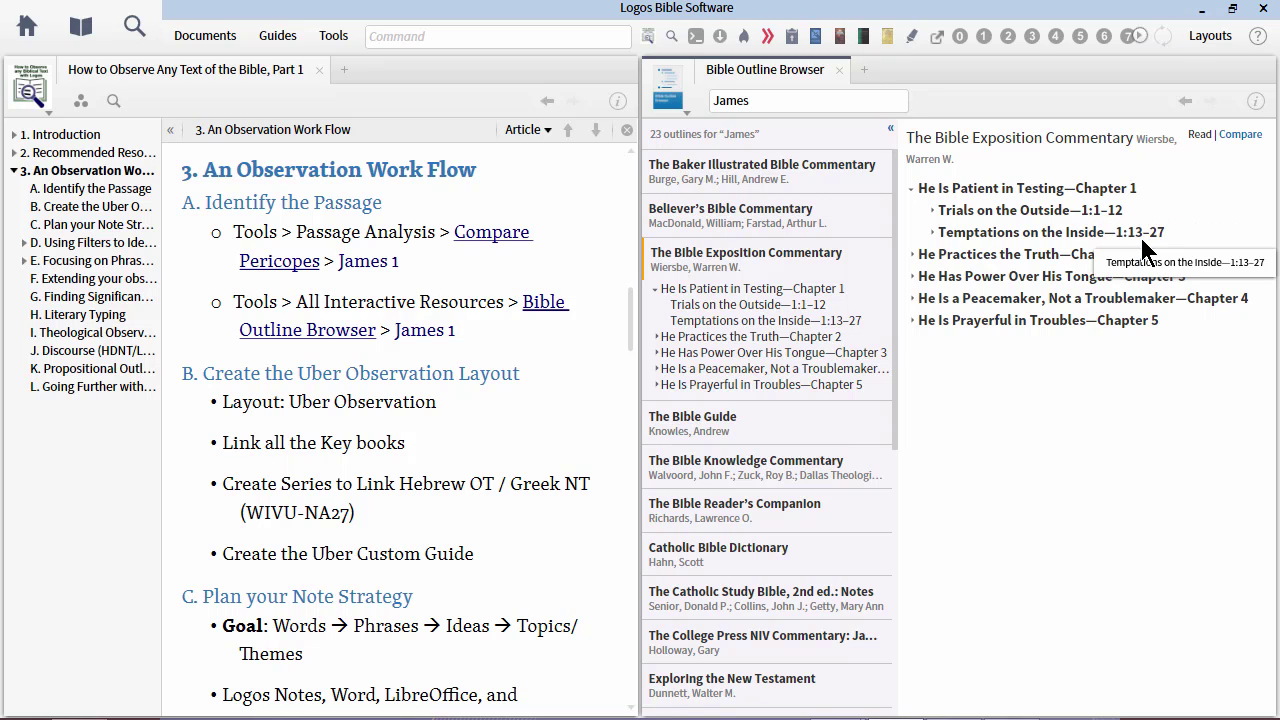
Compare the James outlines in The Bible Guide, Bible Knowledge Commentary, Bible Reader's Companion and Catholic Bible Dictionary, and close the Bible Outline Browser.
{"action": "left_click", "coordinate": [705, 428]}
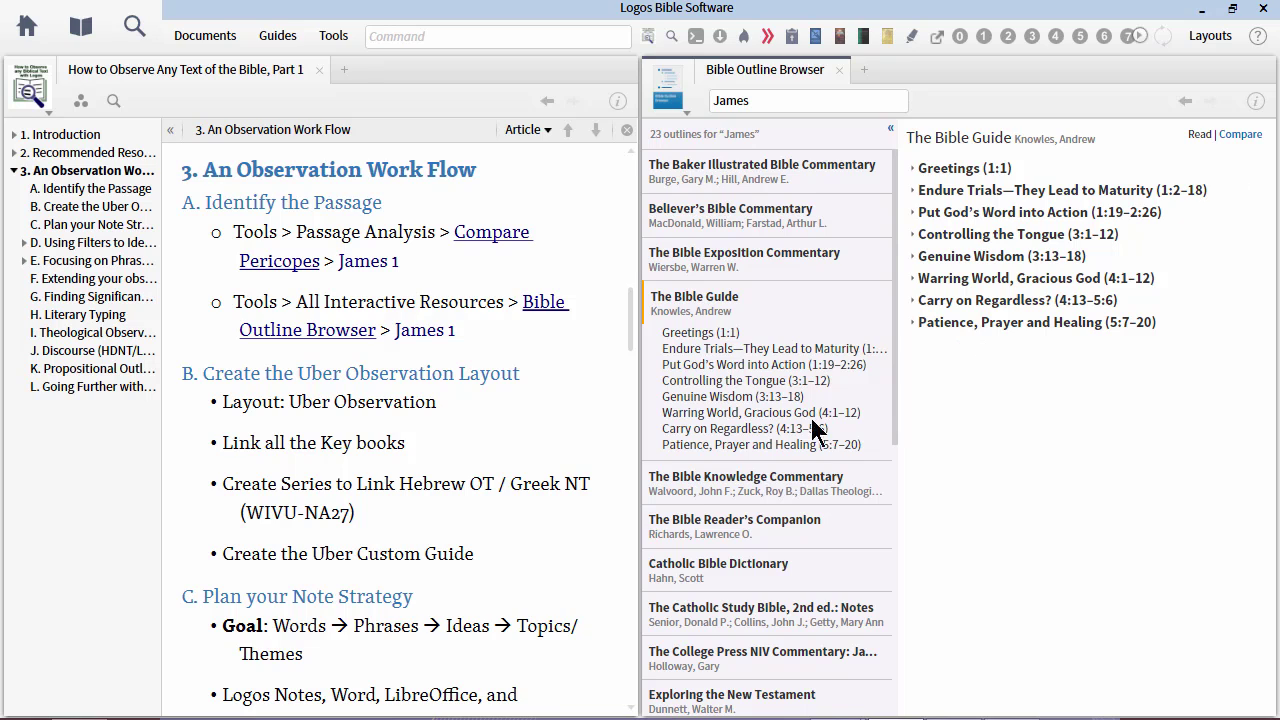
{"action": "left_click", "coordinate": [707, 484]}
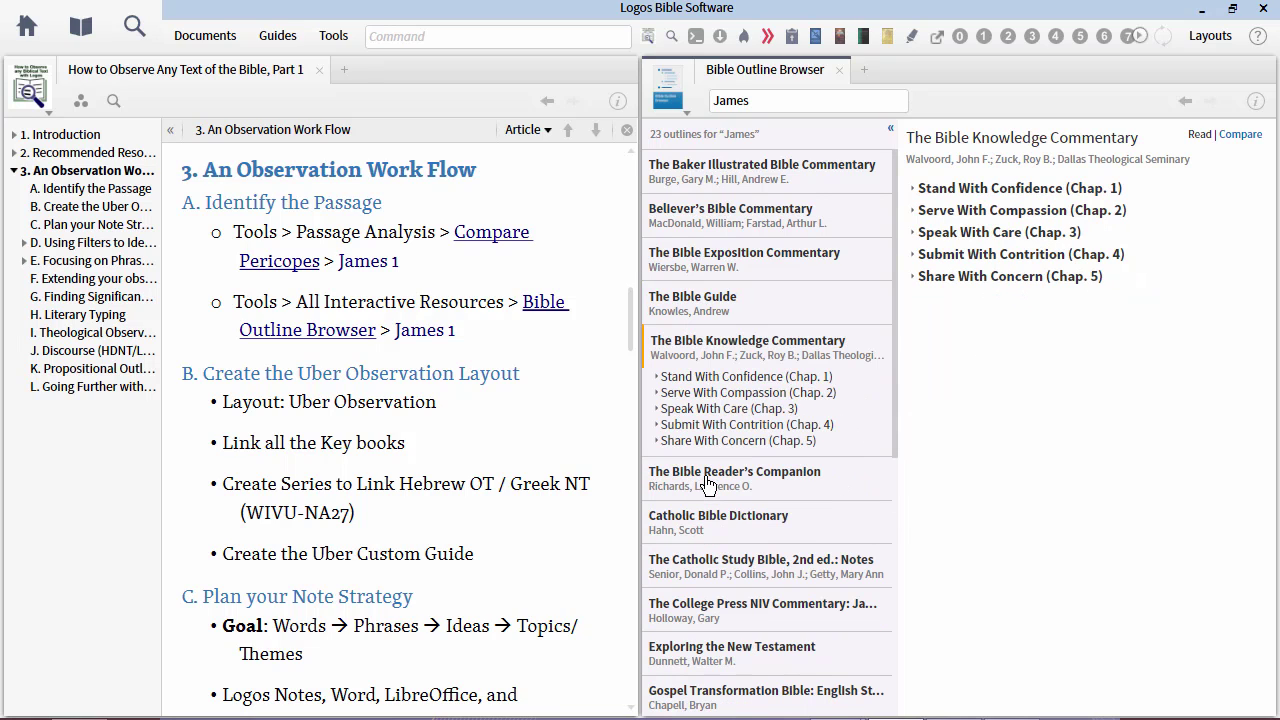
{"action": "left_click", "coordinate": [926, 190]}
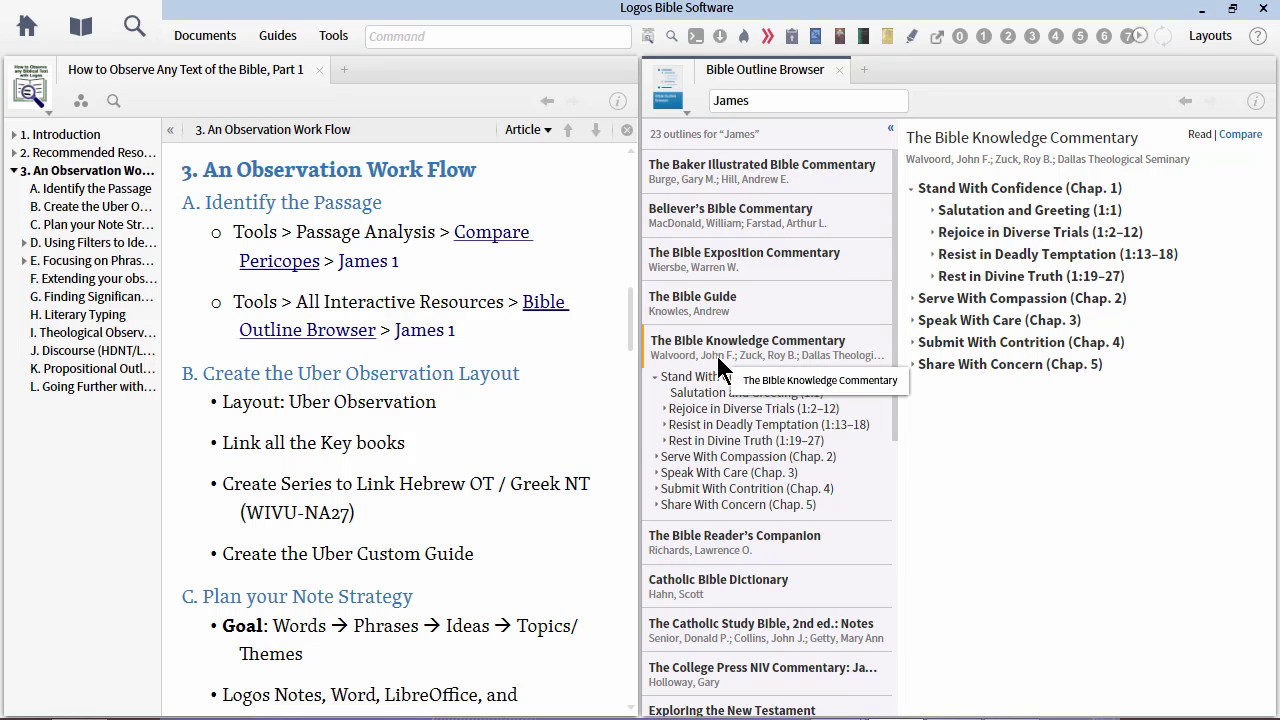
{"action": "left_click", "coordinate": [713, 538]}
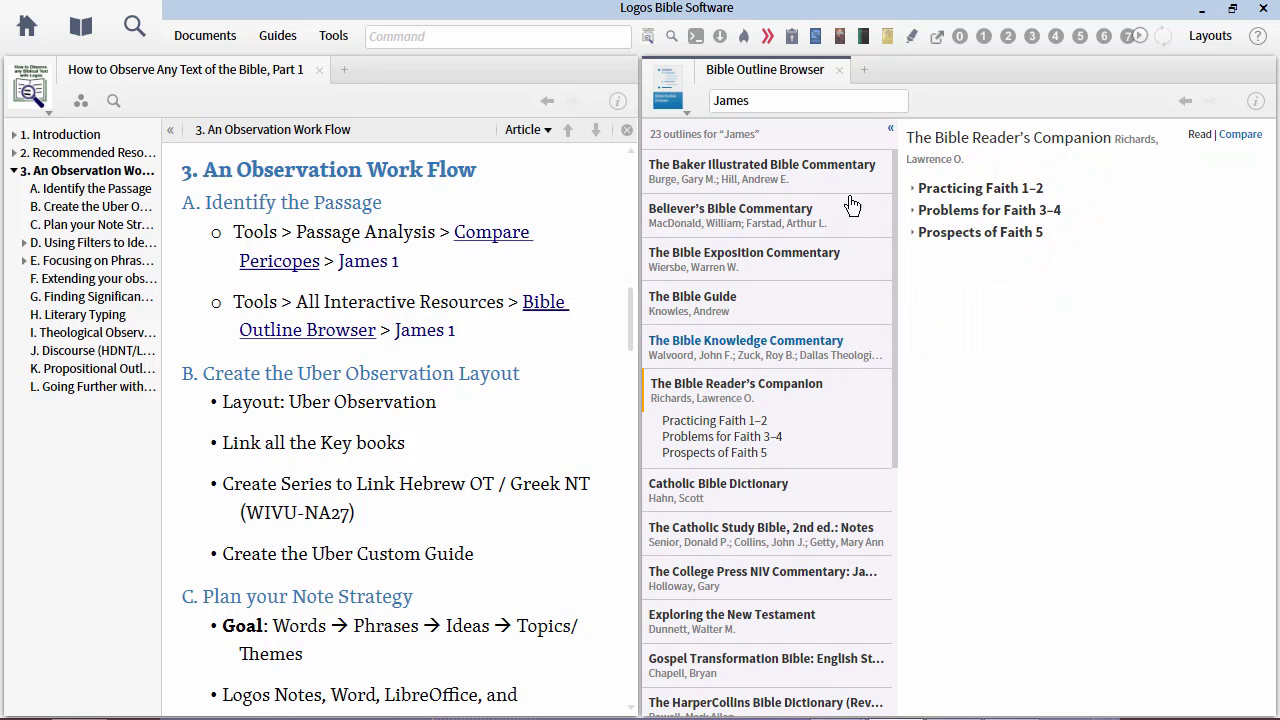
{"action": "left_click", "coordinate": [923, 190]}
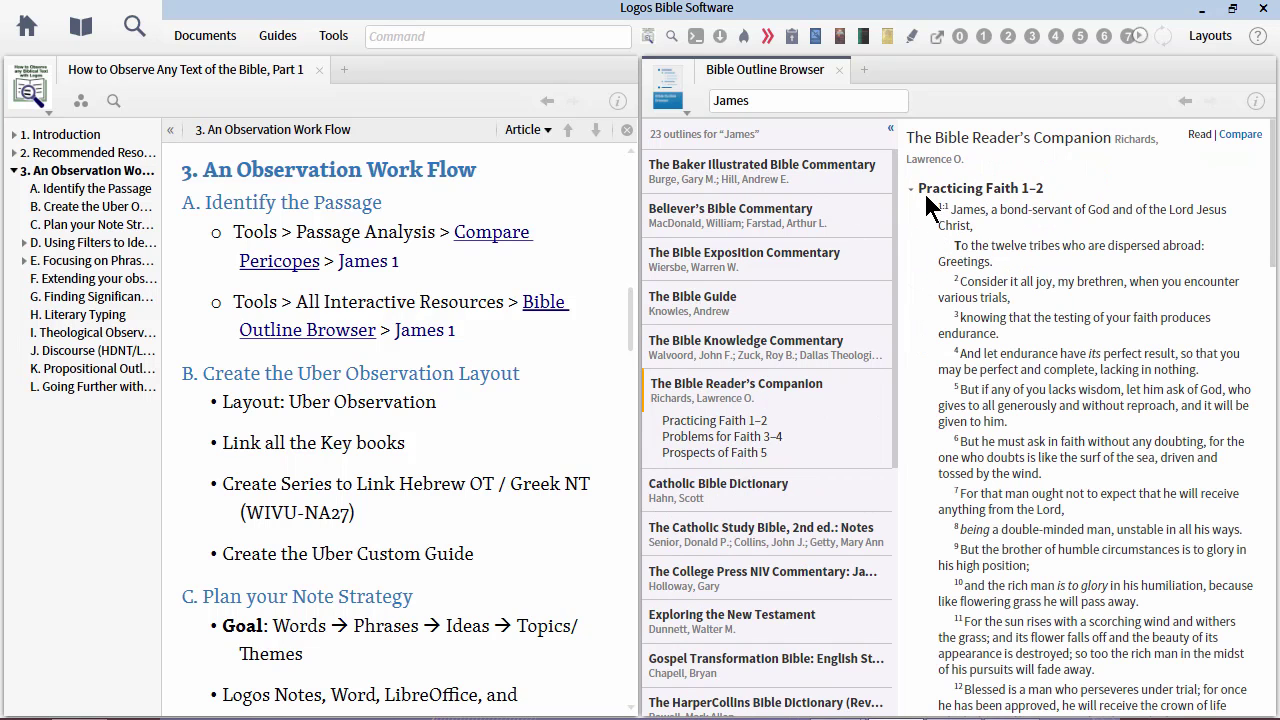
{"action": "left_click", "coordinate": [700, 488]}
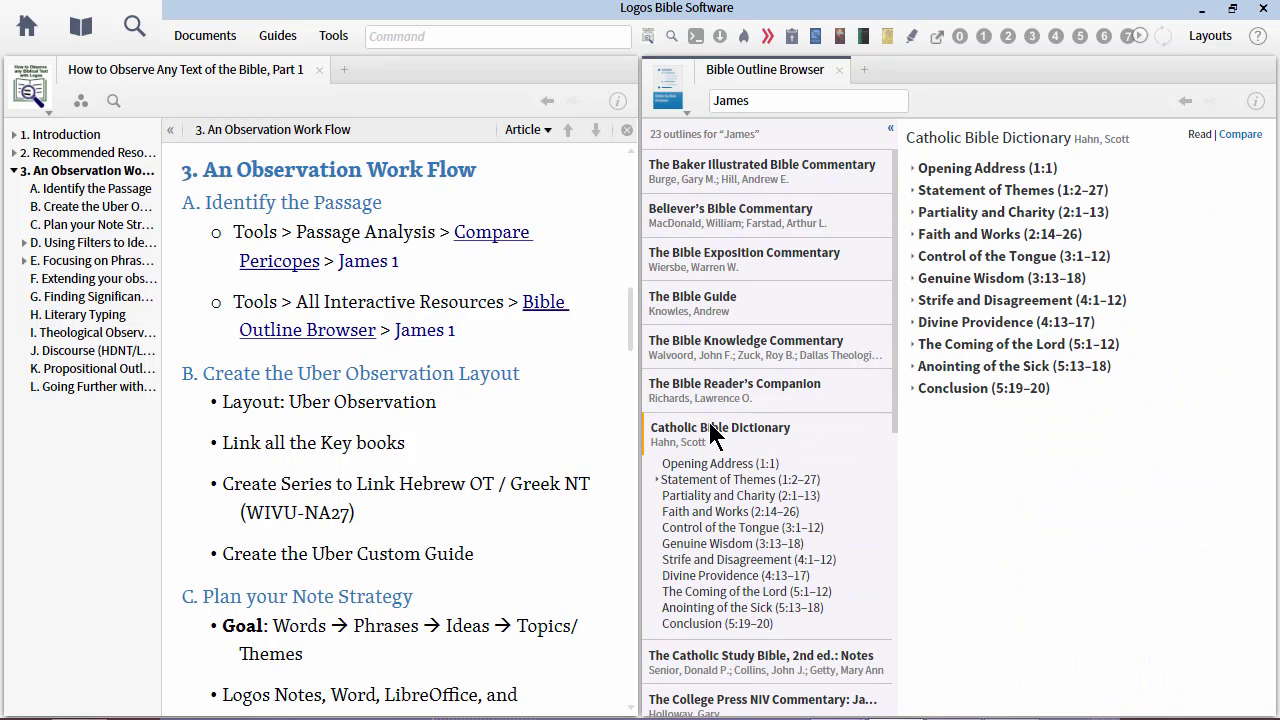
{"action": "left_click", "coordinate": [839, 70]}
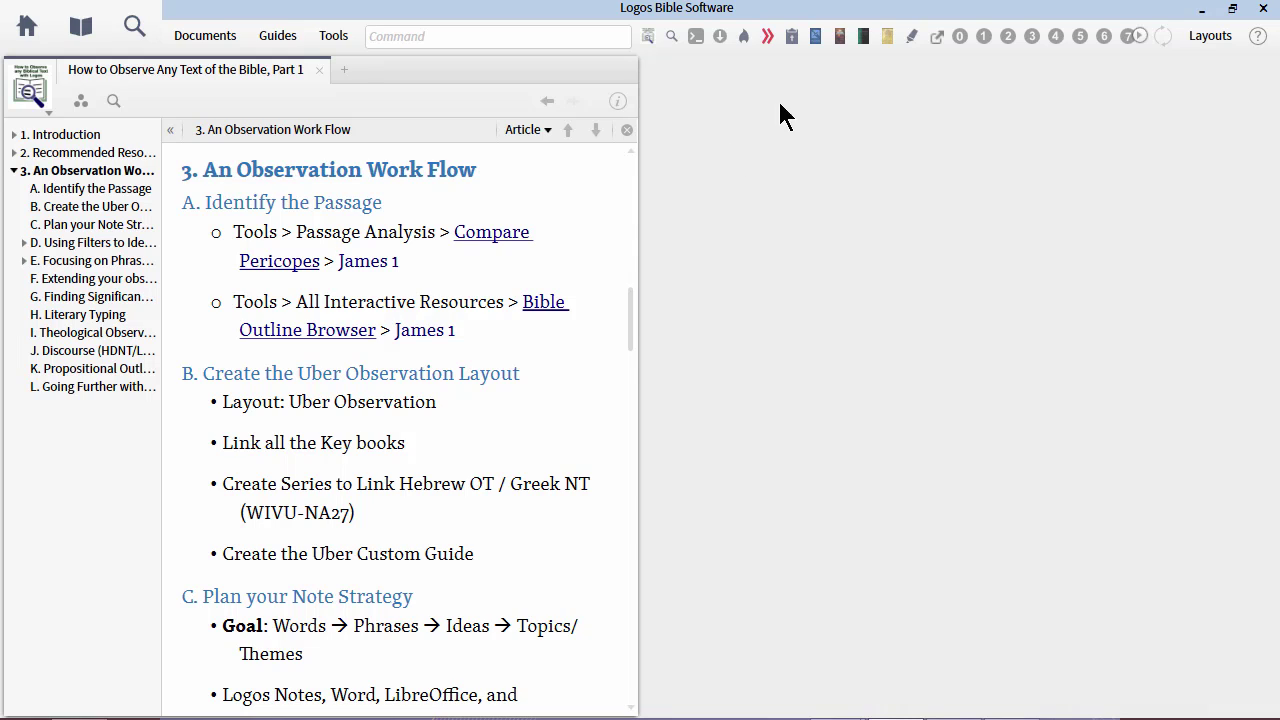
Go to section B, Create the Uber Observation Layout, in the training resource and load the saved layout Uber Observation.
{"action": "scroll", "coordinate": [580, 396], "scroll_direction": "down", "scroll_amount": 3}
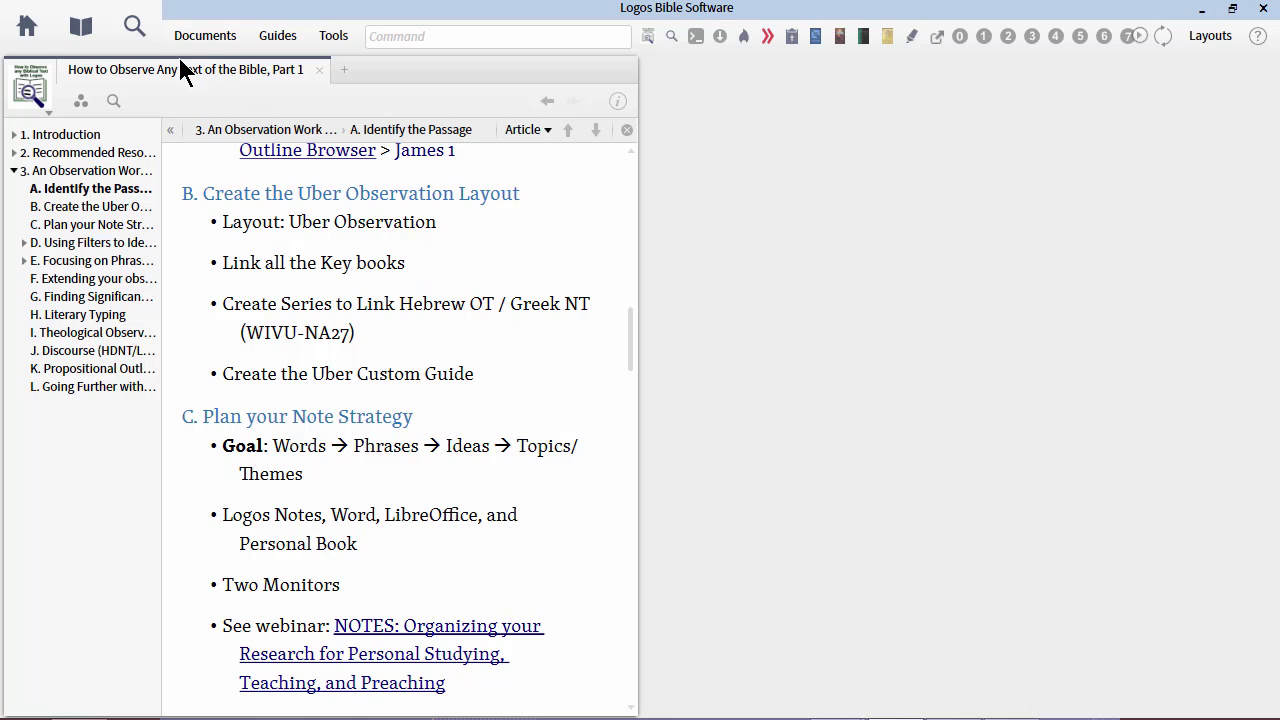
{"action": "mouse_move", "coordinate": [183, 66]}
{"action": "right_click", "coordinate": [250, 75]}
{"action": "left_click", "coordinate": [1040, 85]}
{"action": "left_click", "coordinate": [1211, 38]}
{"action": "scroll", "coordinate": [818, 378], "scroll_direction": "down", "scroll_amount": 5}
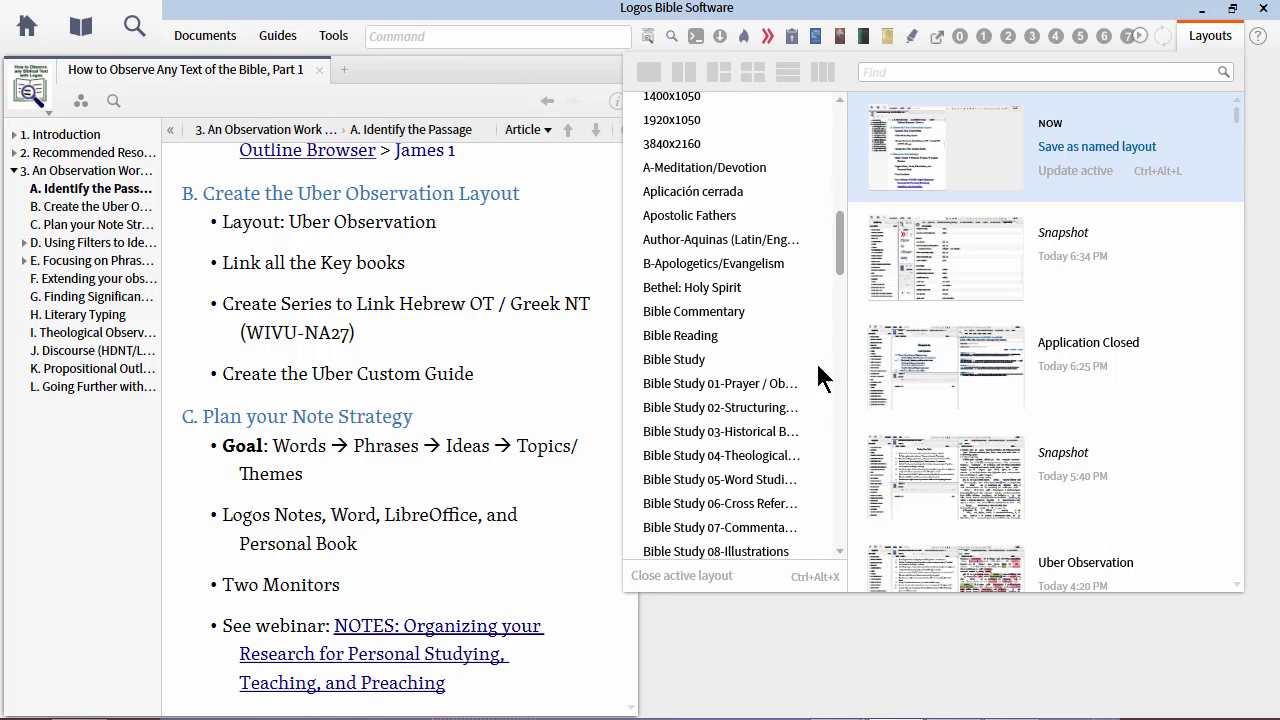
{"action": "scroll", "coordinate": [818, 378], "scroll_direction": "down", "scroll_amount": 10}
{"action": "mouse_move", "coordinate": [820, 508]}
{"action": "left_mouse_down"}
{"action": "mouse_move", "coordinate": [826, 586]}
{"action": "mouse_move", "coordinate": [830, 490]}
{"action": "mouse_move", "coordinate": [829, 523]}
{"action": "left_mouse_up"}
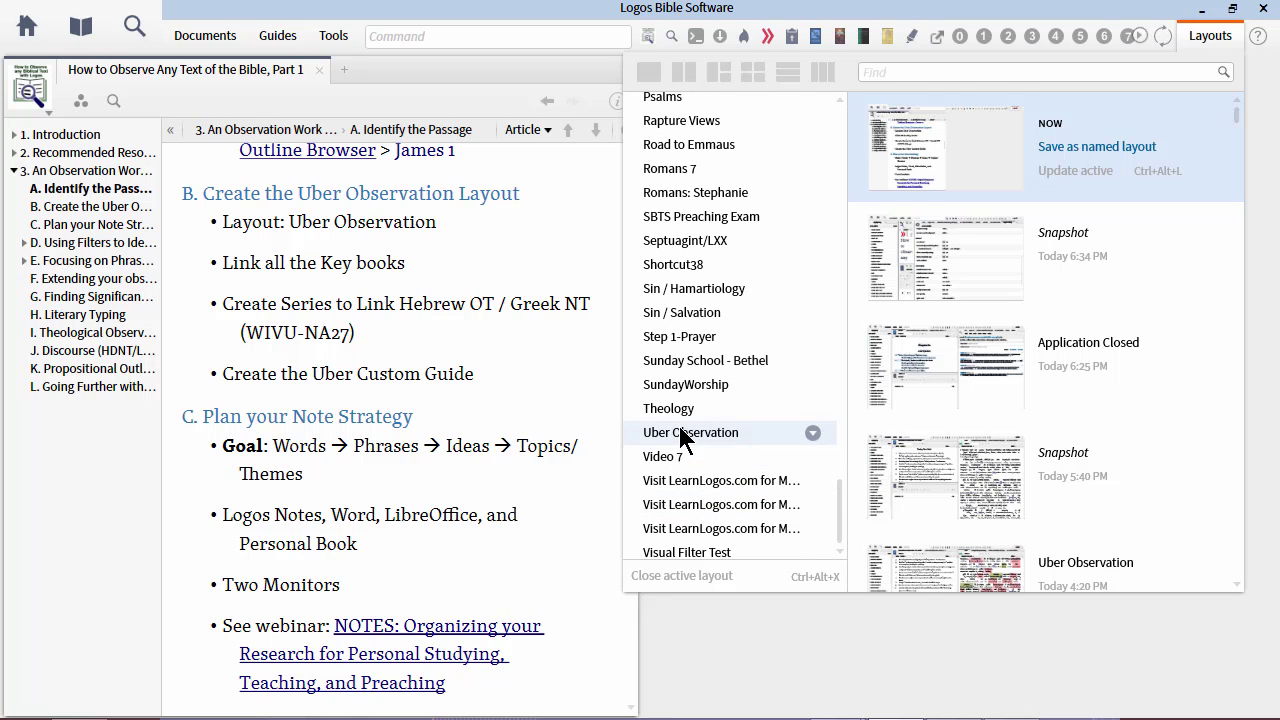
{"action": "left_click", "coordinate": [684, 436]}
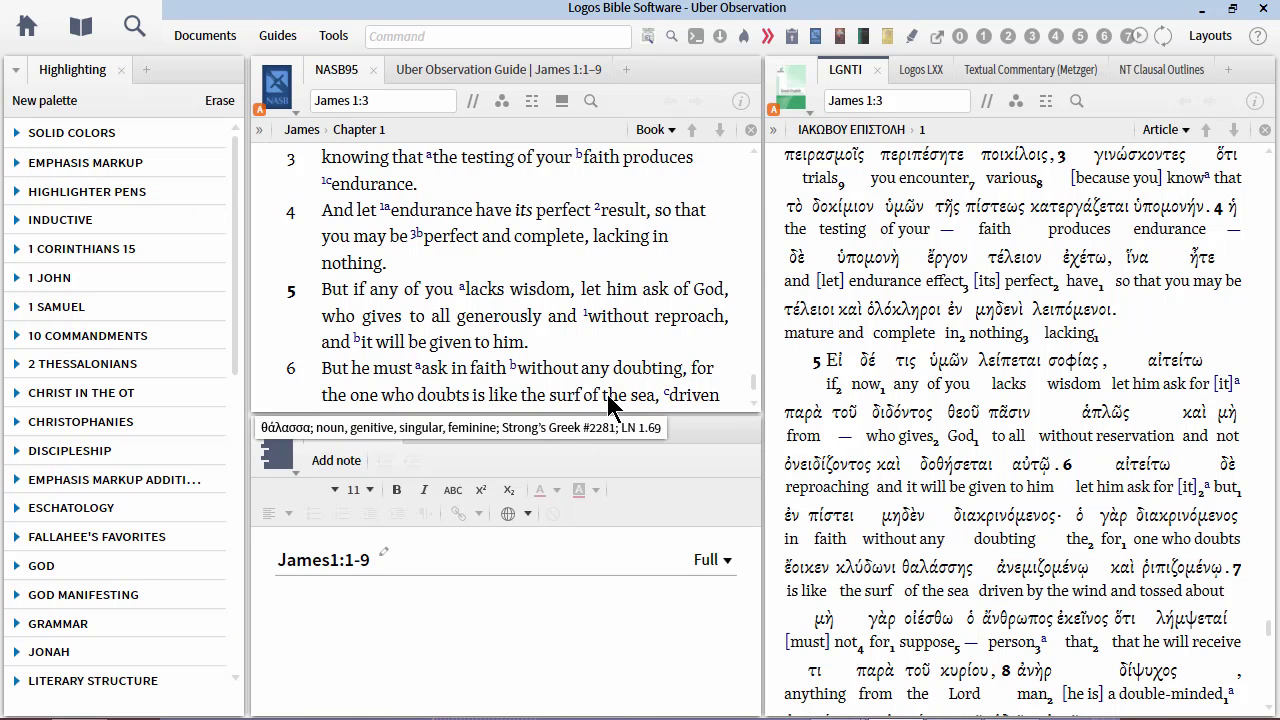
Review where the Highlighting tool and new Notes documents are found, without opening either one.
{"action": "left_click", "coordinate": [335, 36]}
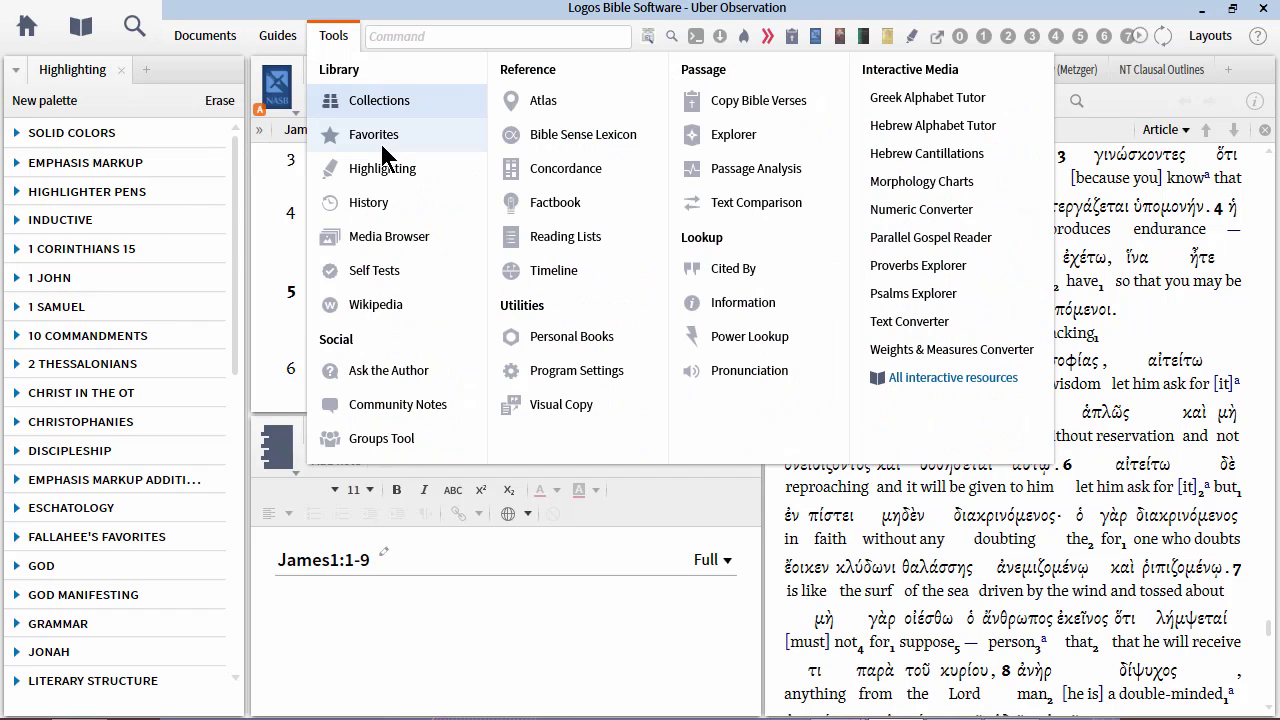
{"action": "left_click_drag", "start_coordinate": [455, 185], "coordinate": [420, 150]}
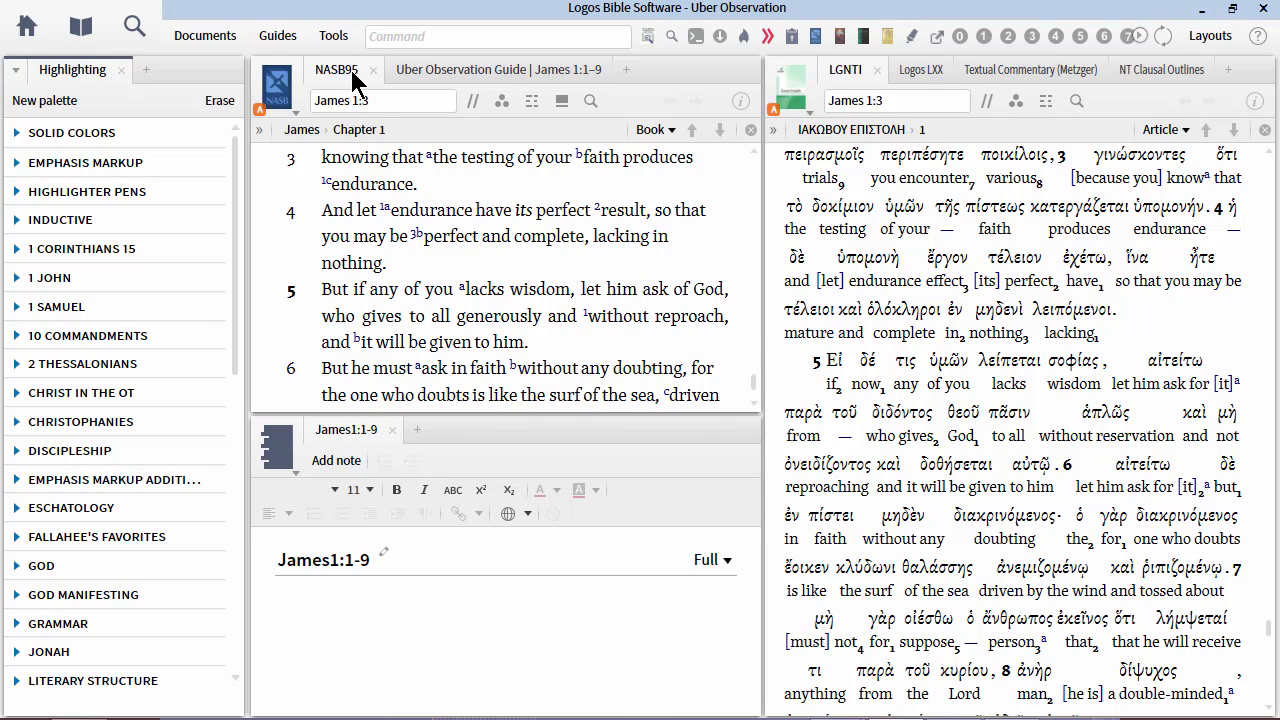
{"action": "mouse_move", "coordinate": [352, 80]}
{"action": "left_click", "coordinate": [222, 38]}
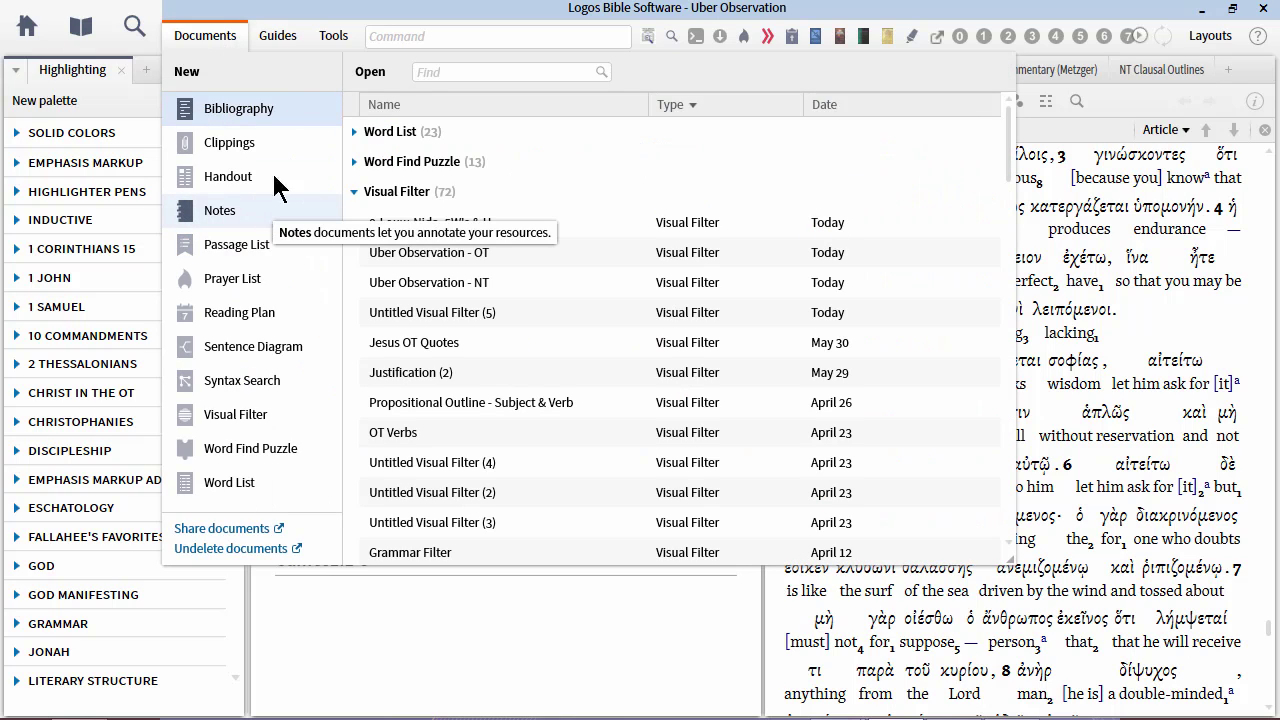
{"action": "left_click", "coordinate": [312, 14]}
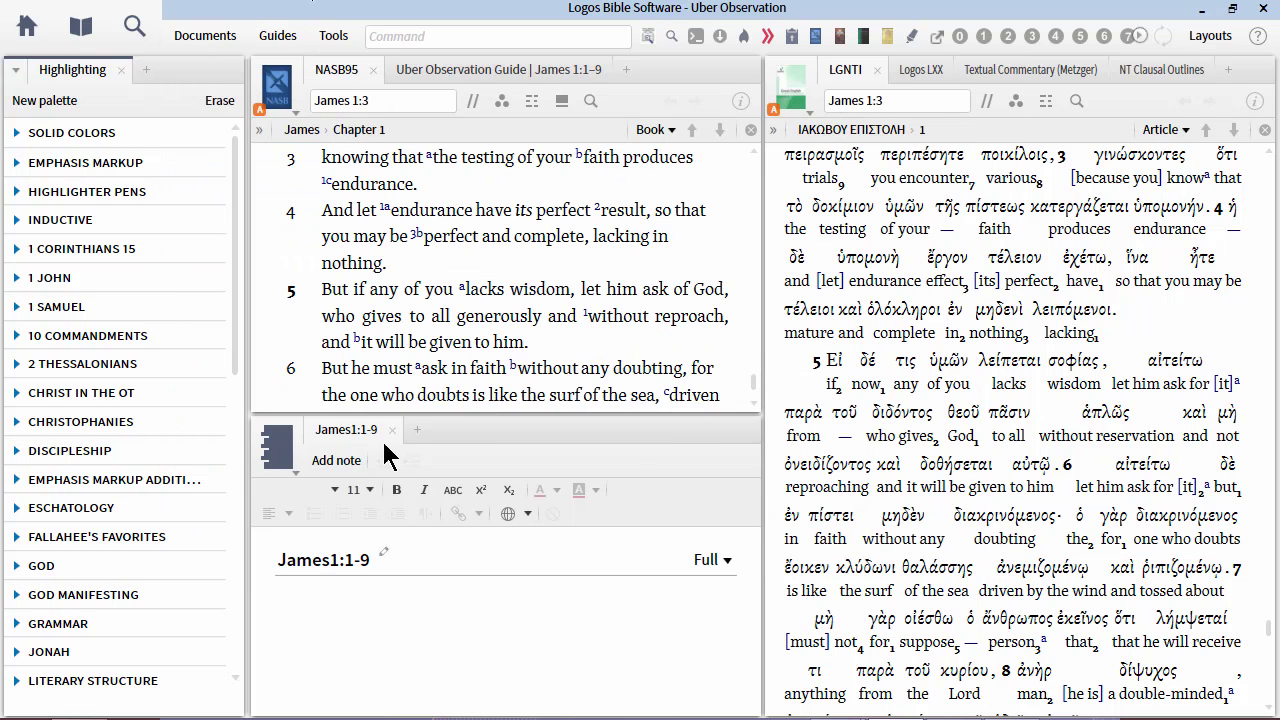
Rename the notes document as James1:2-8.
{"action": "triple_click", "coordinate": [386, 560]}
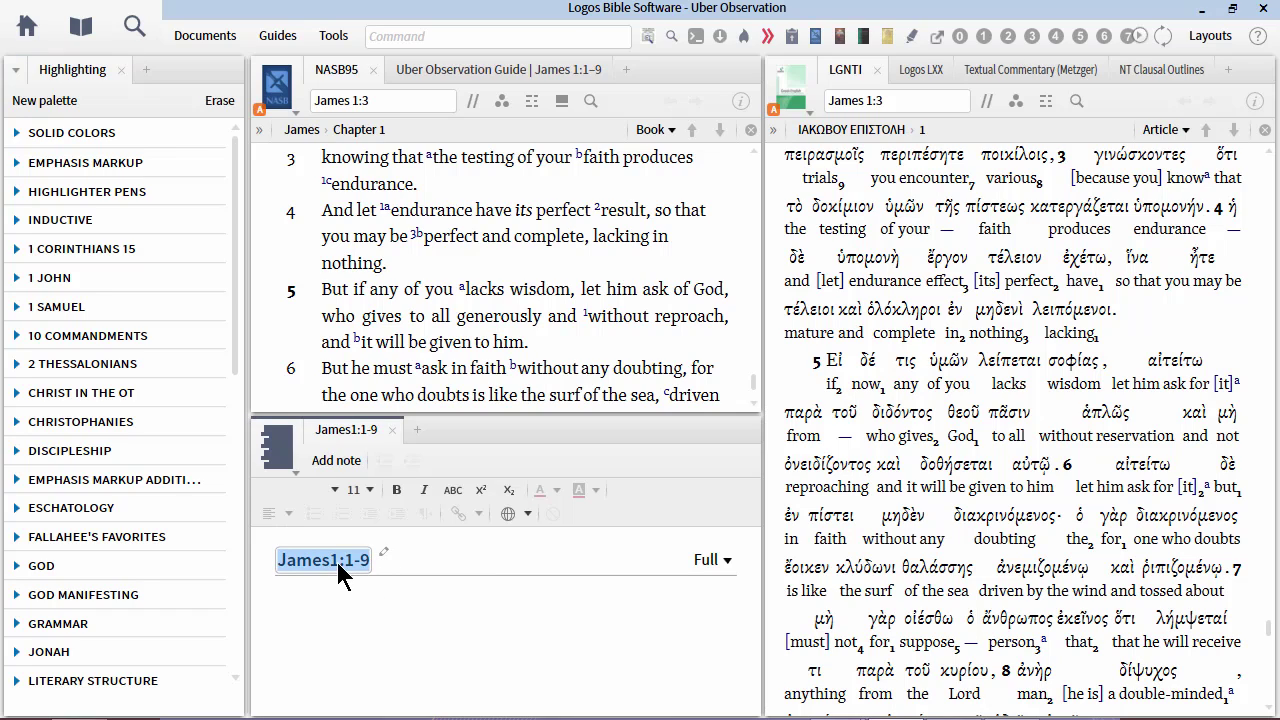
{"action": "left_click", "coordinate": [342, 563]}
{"action": "key", "text": "shift+End"}
{"action": "type", "text": "2-8"}
{"action": "key", "text": "Return"}
{"action": "left_click", "coordinate": [491, 608]}
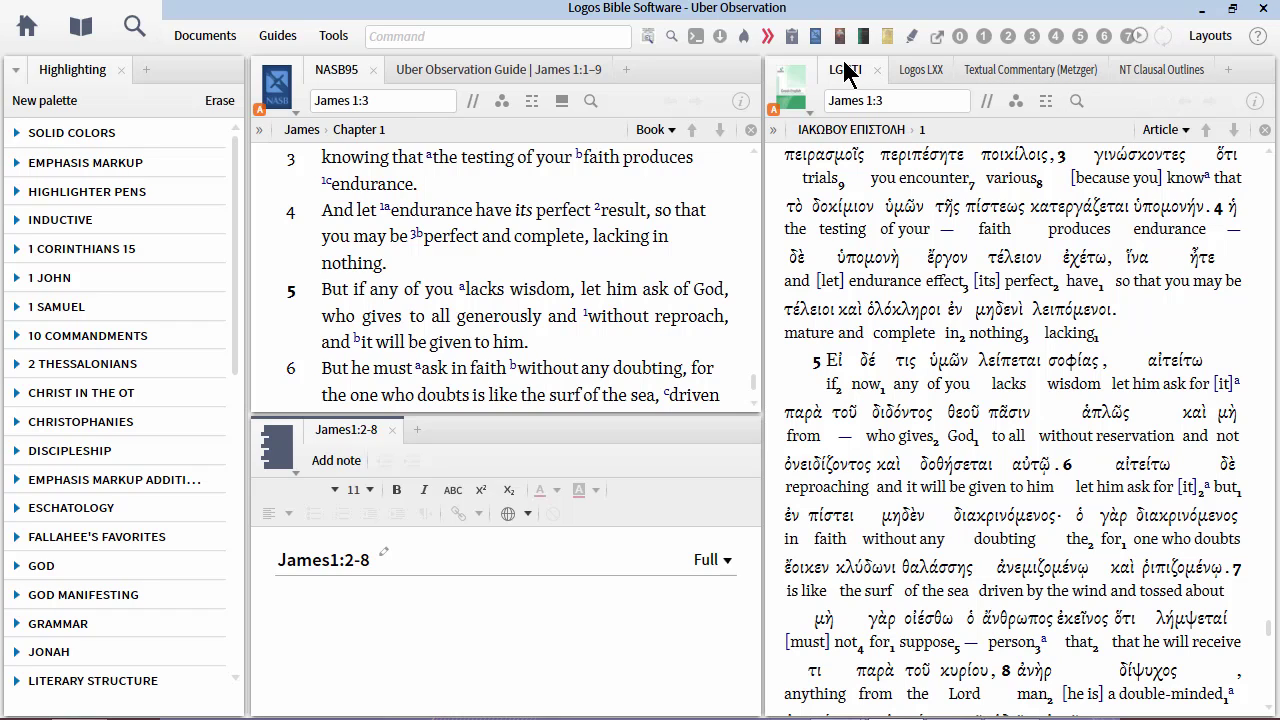
Look up "lgnti" in the library and close it without opening a result, and check the LGNTI resource's inline interlinear options.
{"action": "mouse_move", "coordinate": [839, 76]}
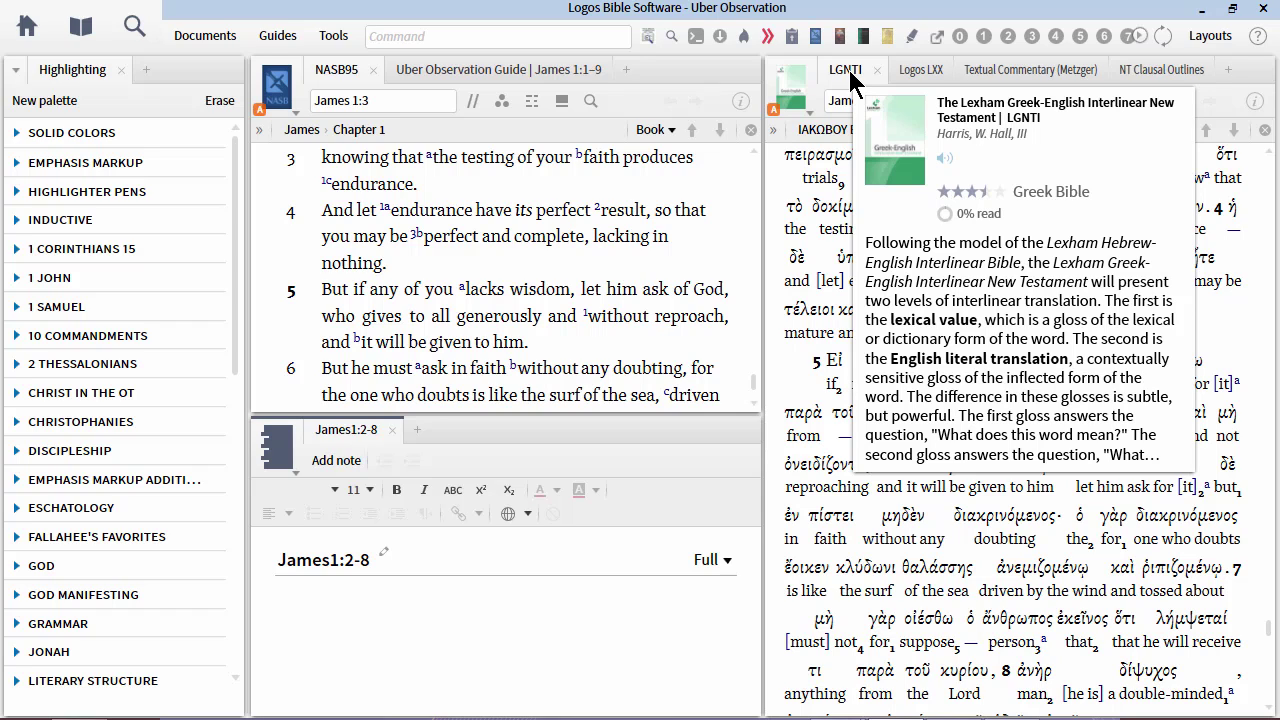
{"action": "left_click", "coordinate": [74, 38]}
{"action": "type", "text": "l"}
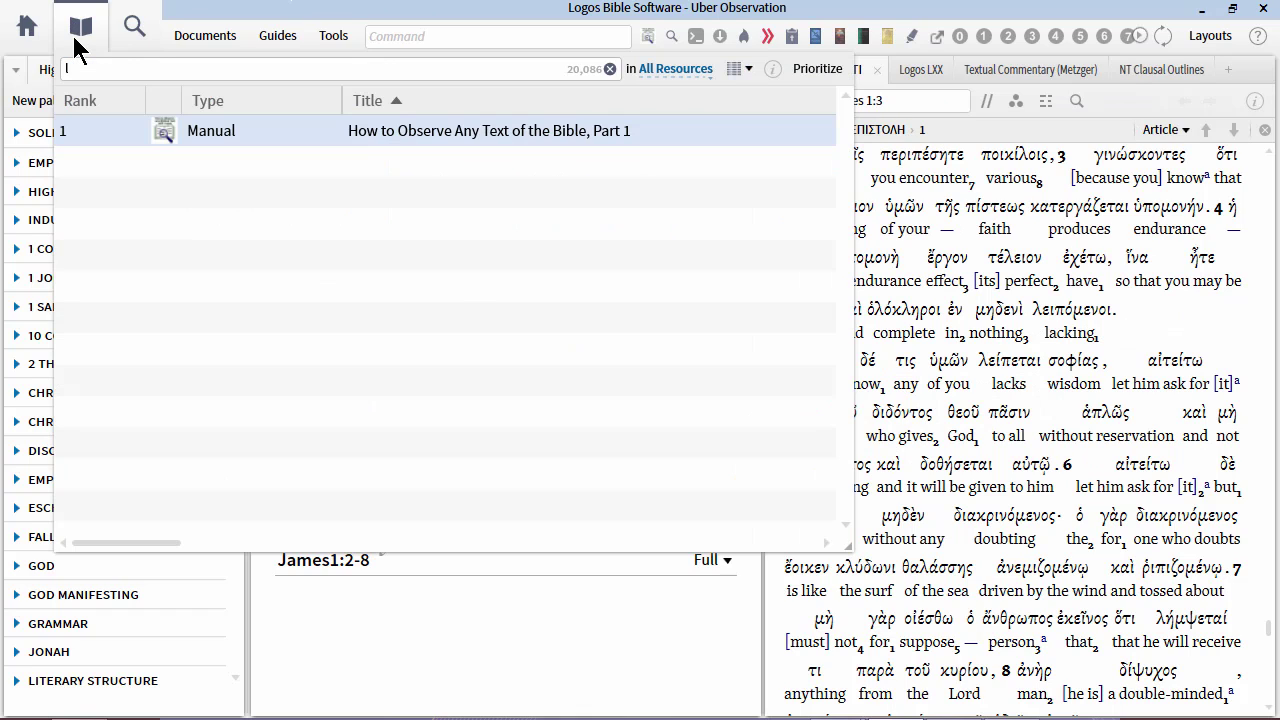
{"action": "type", "text": "gnti"}
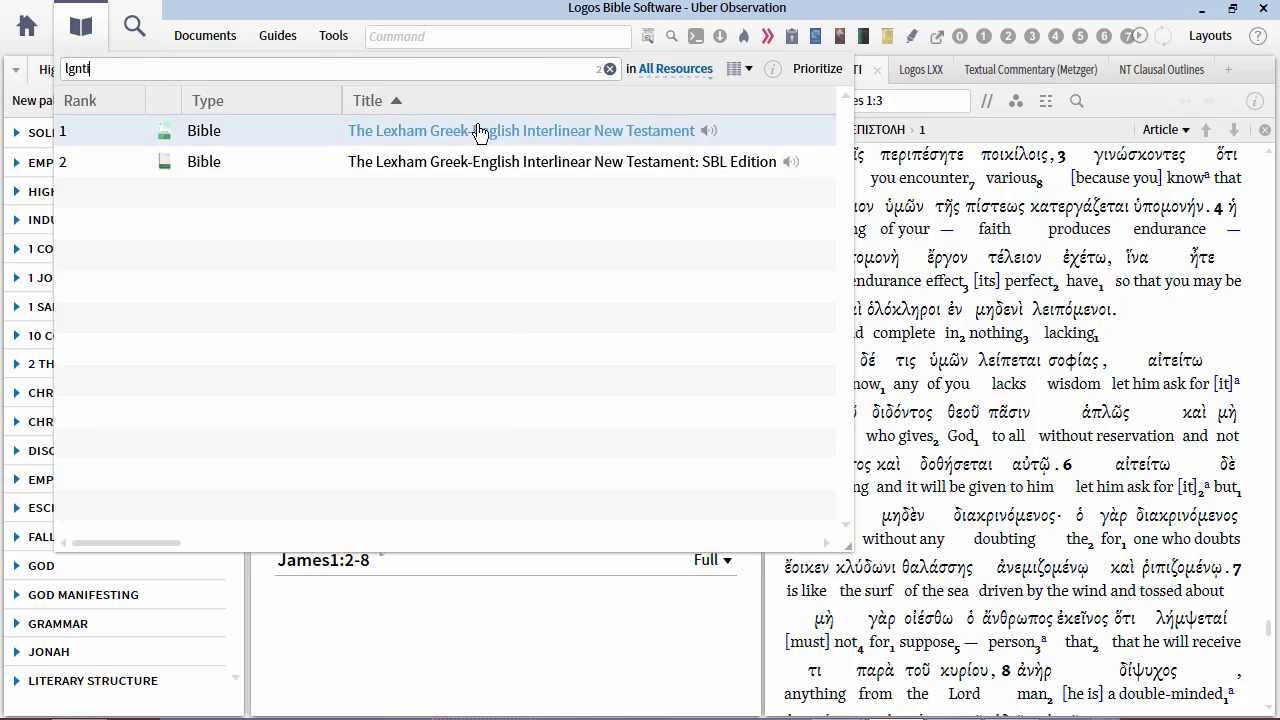
{"action": "mouse_move", "coordinate": [480, 132]}
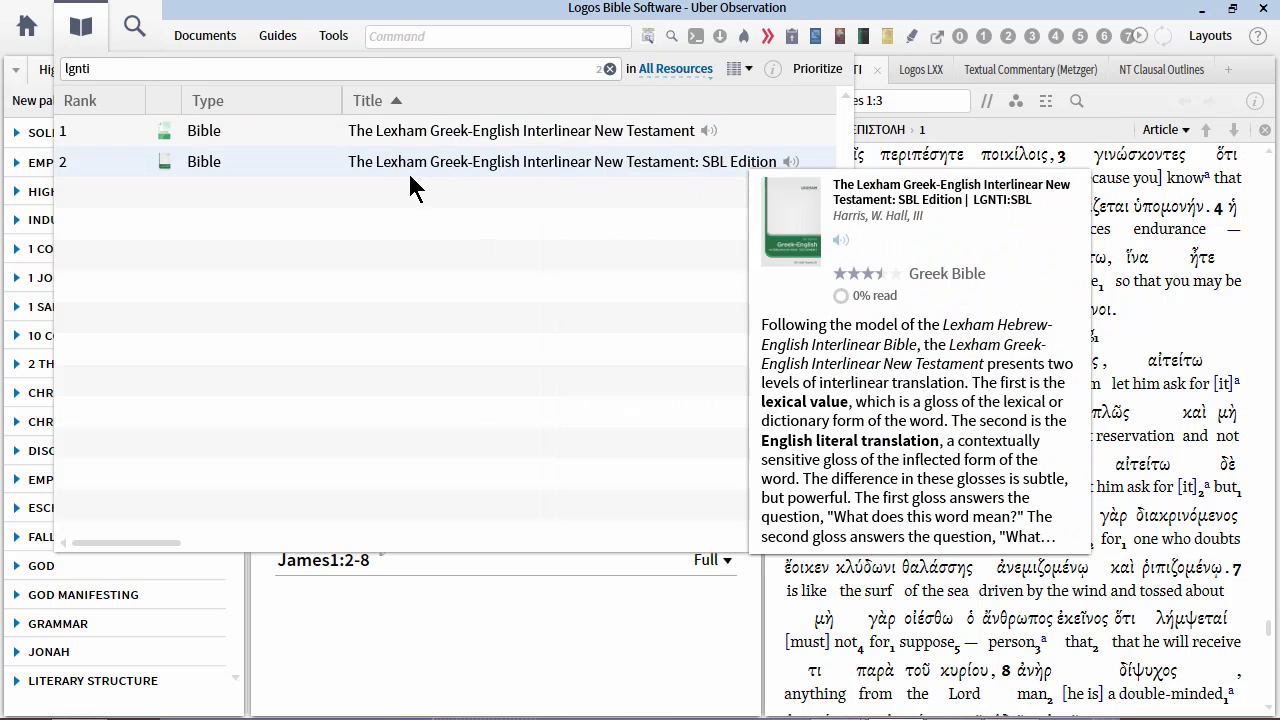
{"action": "mouse_move", "coordinate": [420, 146]}
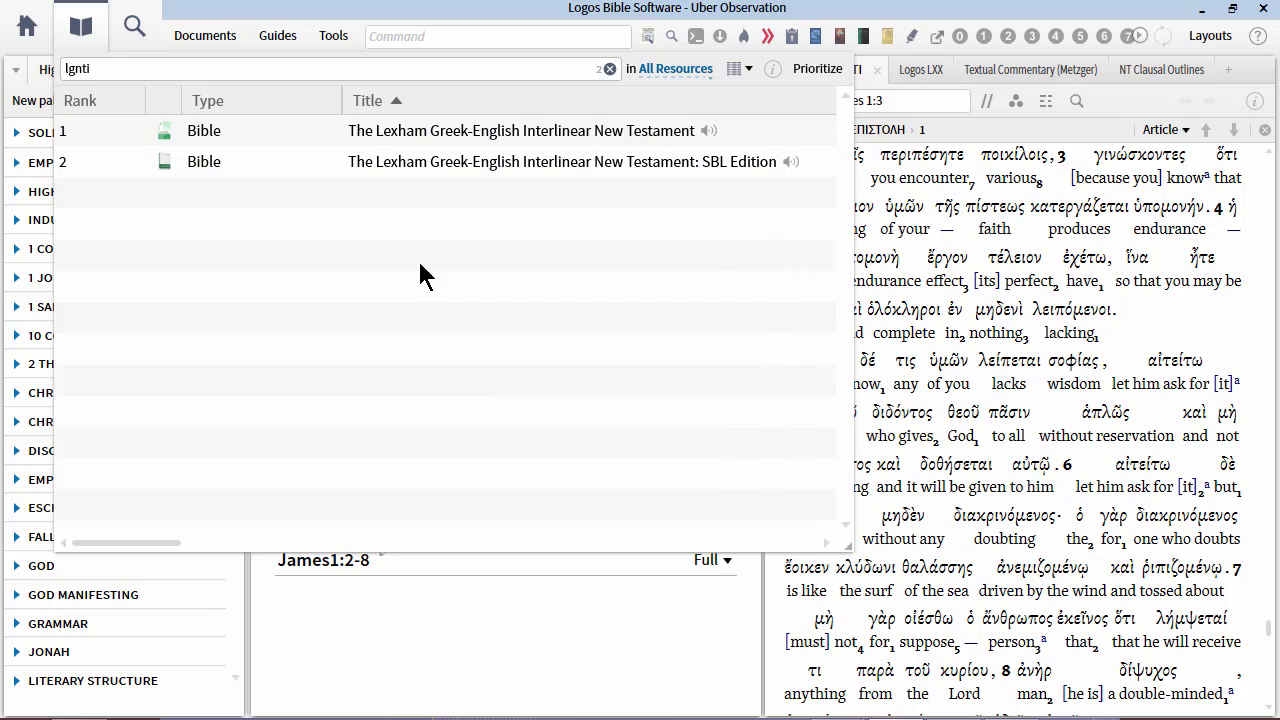
{"action": "left_click", "coordinate": [81, 28]}
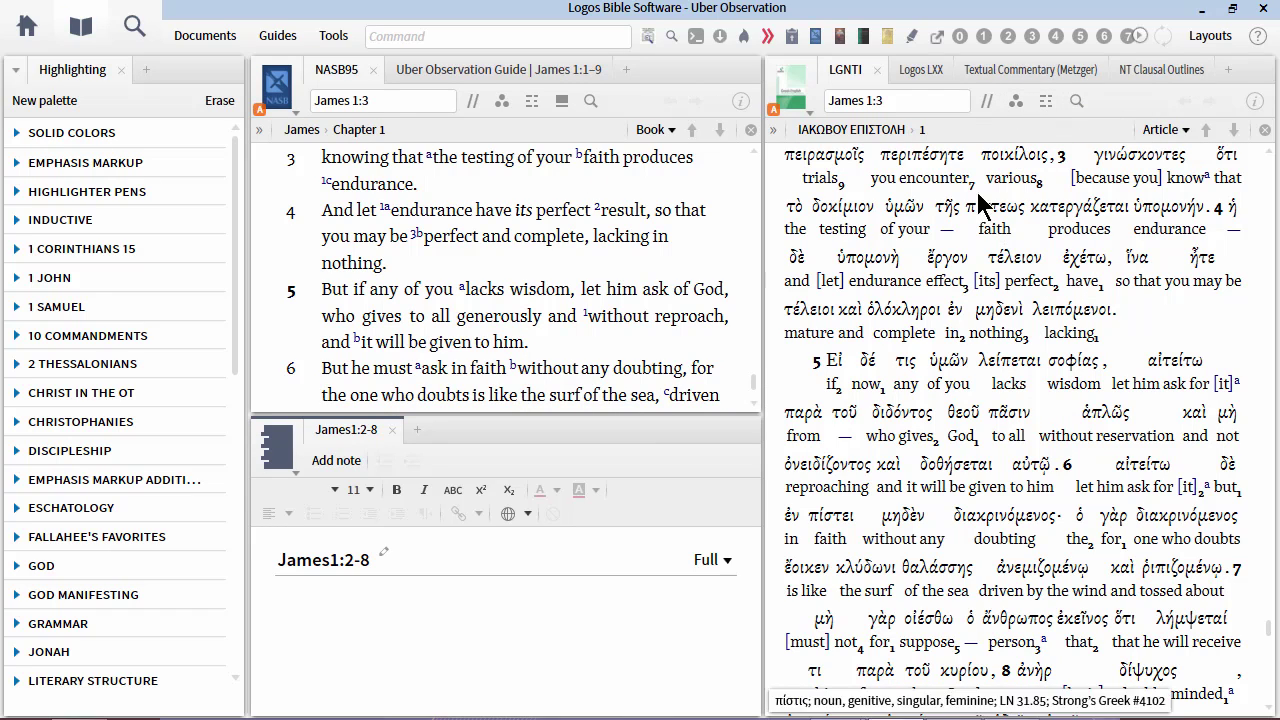
{"action": "left_click", "coordinate": [1046, 106]}
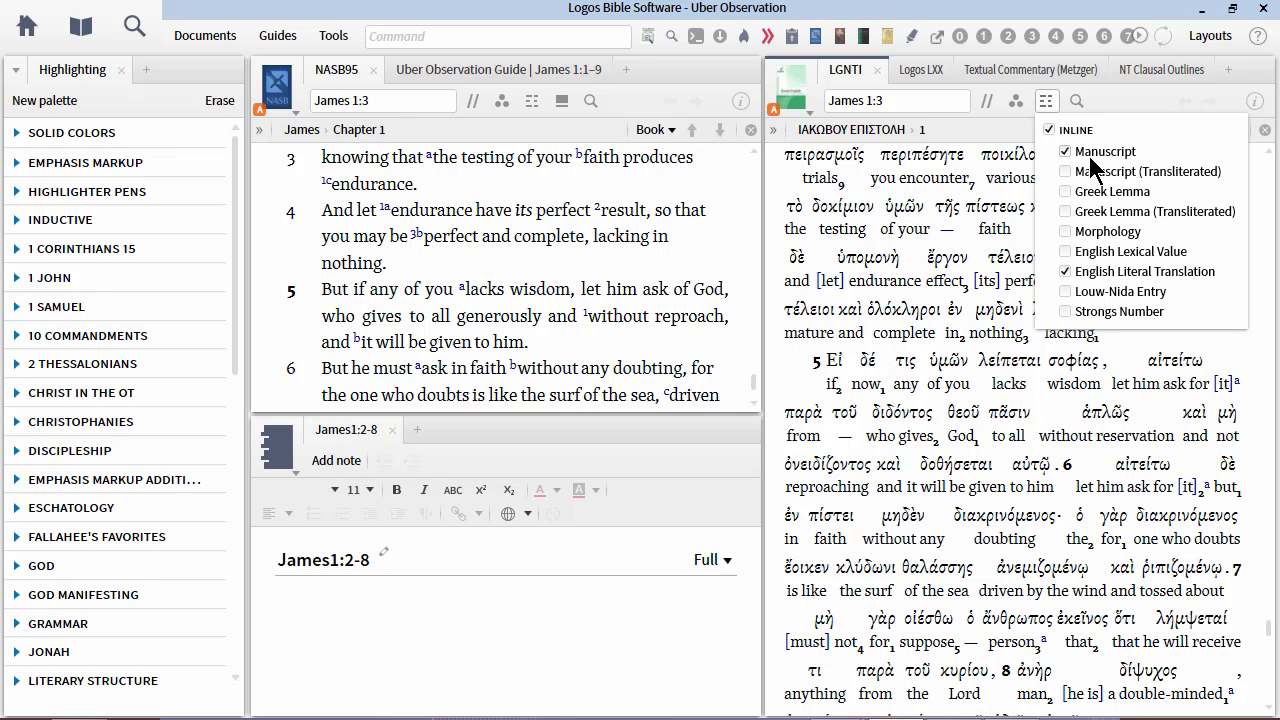
{"action": "left_click", "coordinate": [1055, 98]}
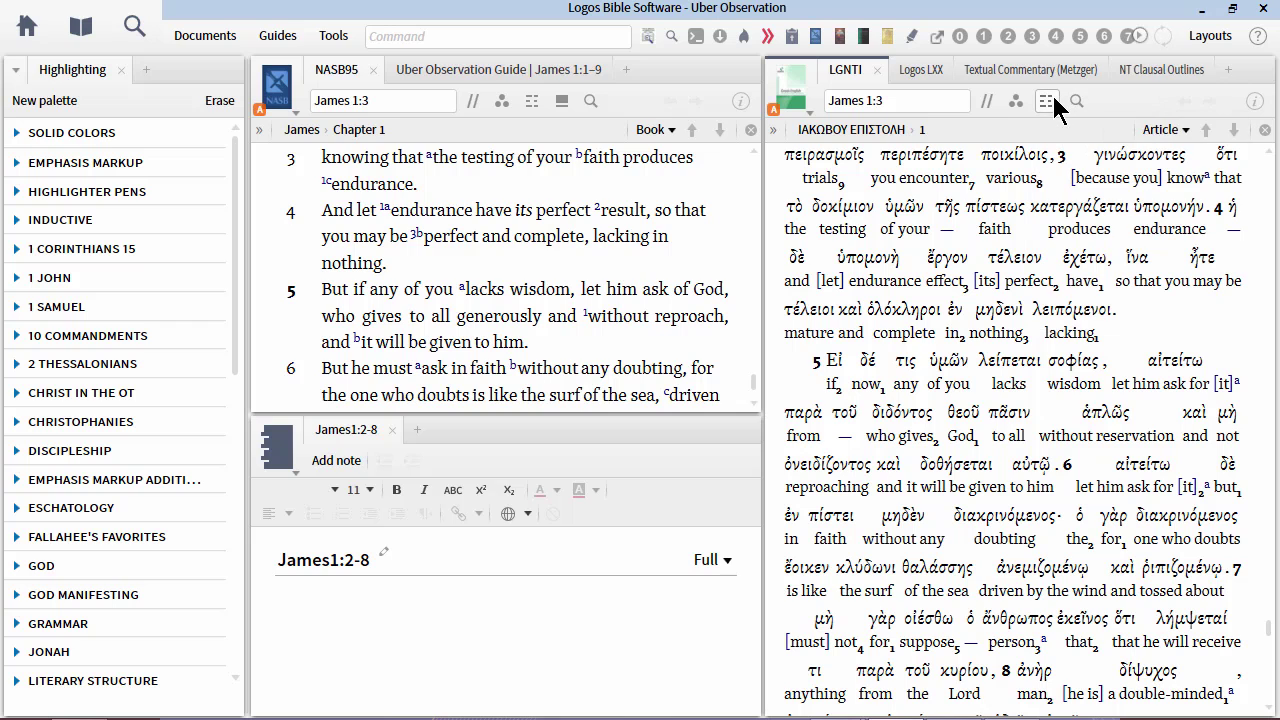
Bring up the Logos LXX resource, search the library for "logos lxx", and browse the results in Cover view.
{"action": "left_click", "coordinate": [937, 69]}
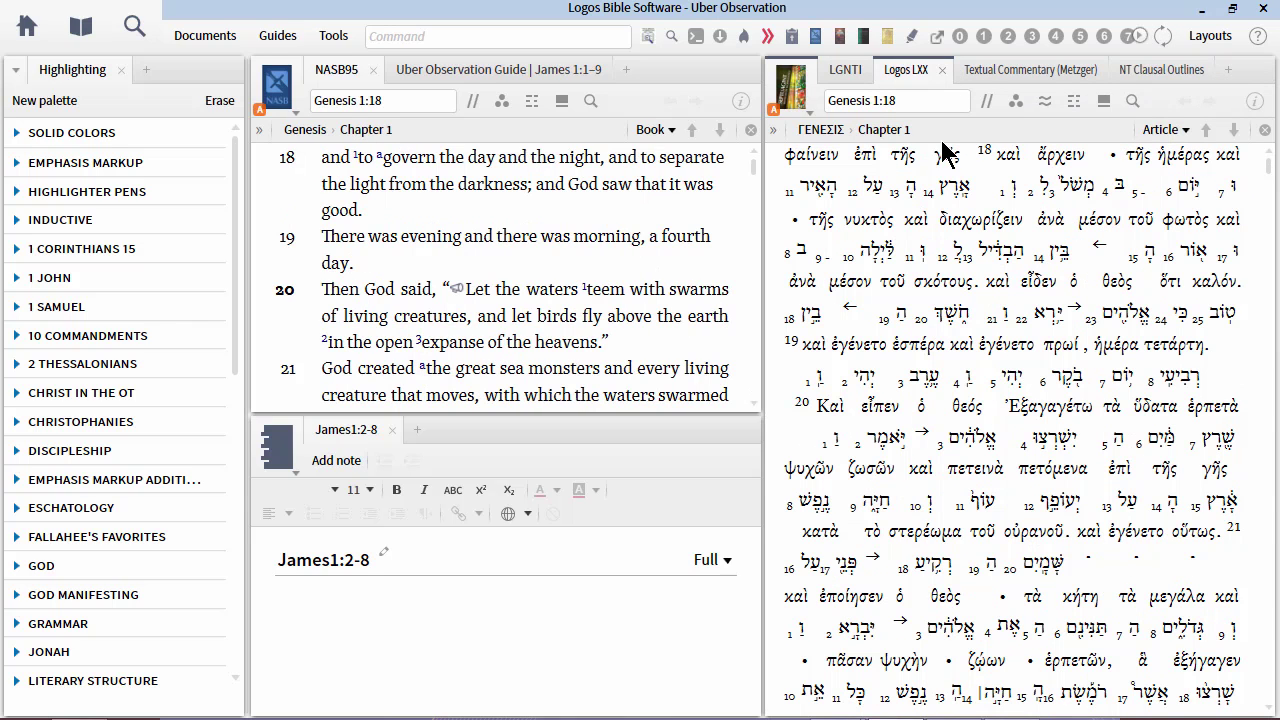
{"action": "left_click", "coordinate": [81, 30]}
{"action": "type", "text": "logo"}
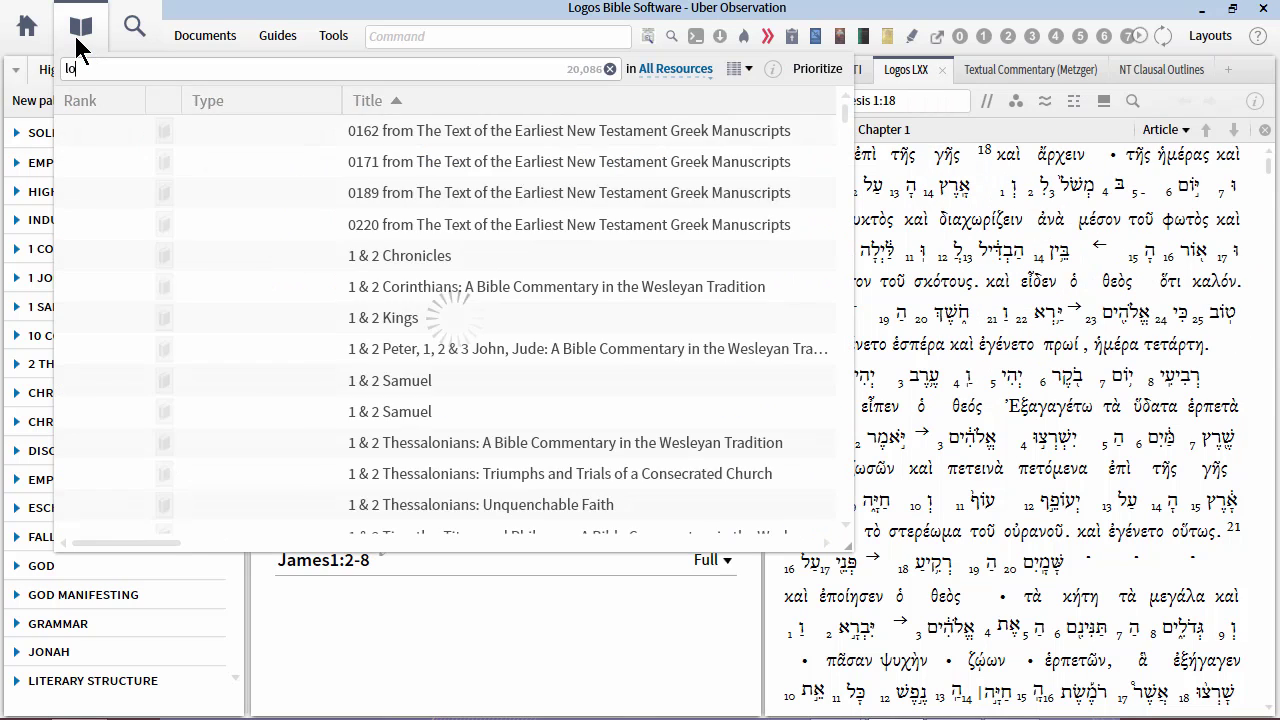
{"action": "type", "text": "s lxx"}
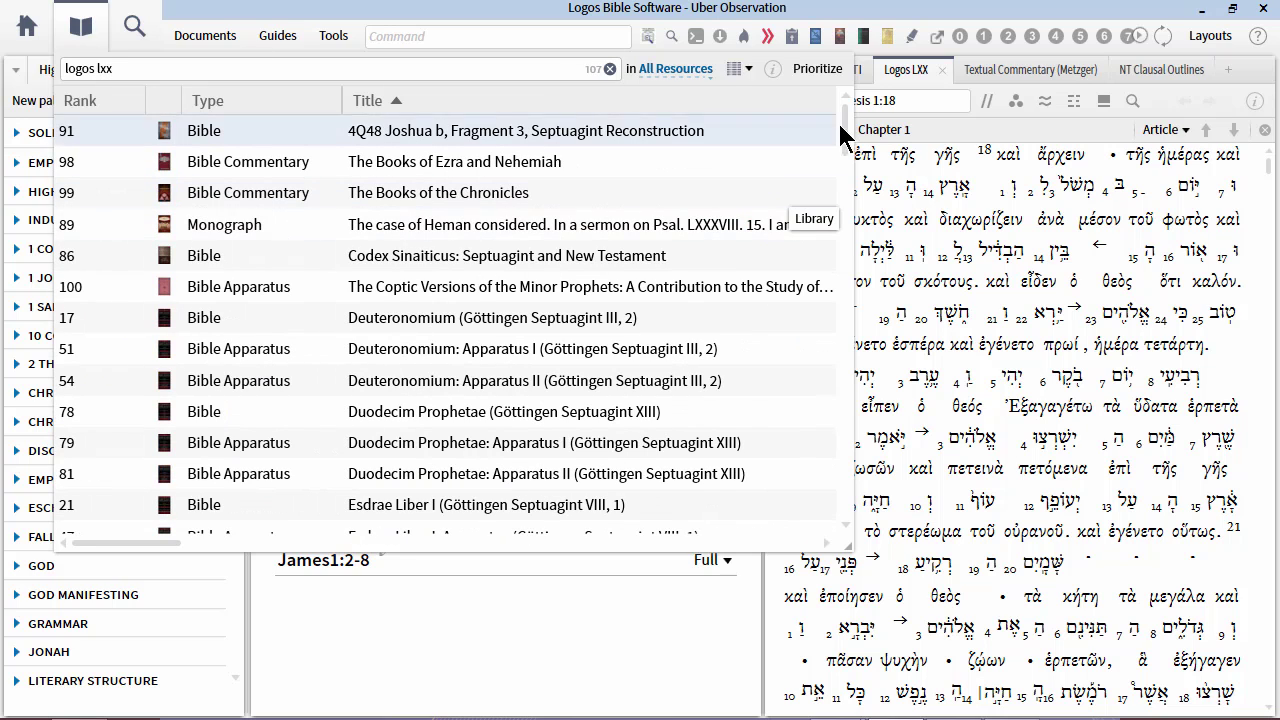
{"action": "left_click", "coordinate": [745, 70]}
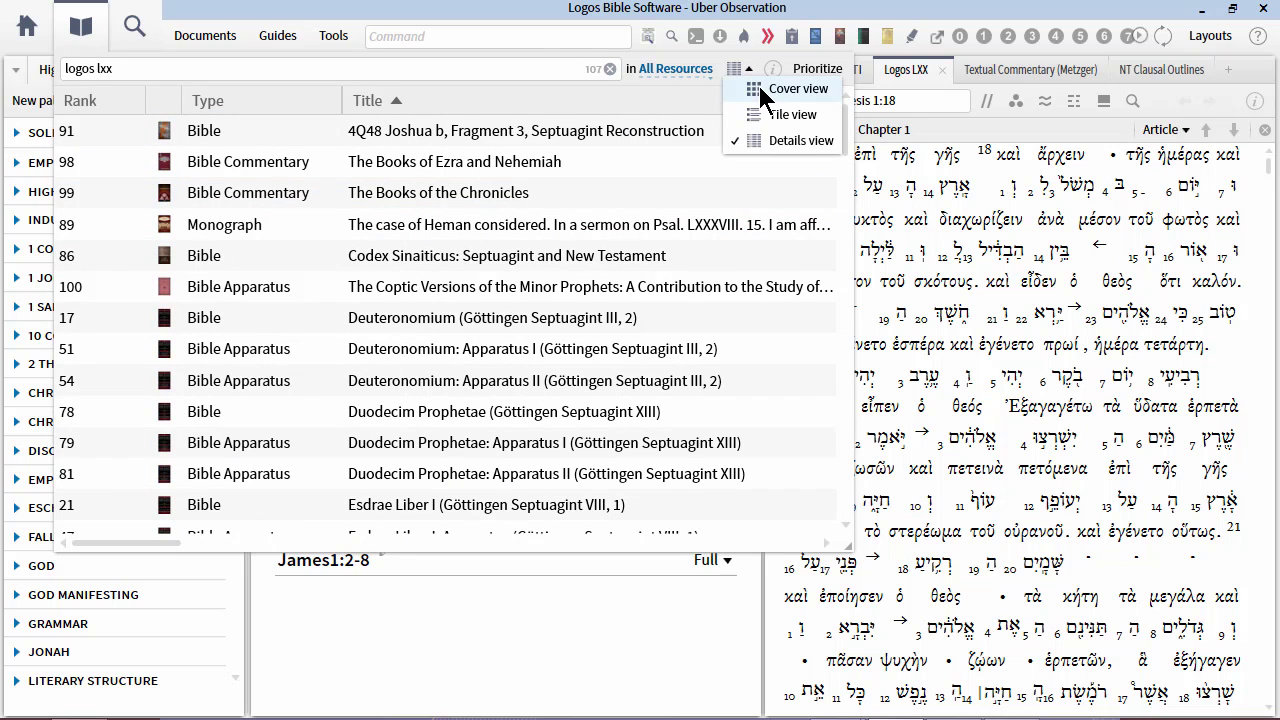
{"action": "left_click", "coordinate": [758, 86]}
{"action": "scroll", "coordinate": [848, 130], "scroll_direction": "down", "scroll_amount": 1}
{"action": "scroll", "coordinate": [850, 135], "scroll_direction": "down", "scroll_amount": 2}
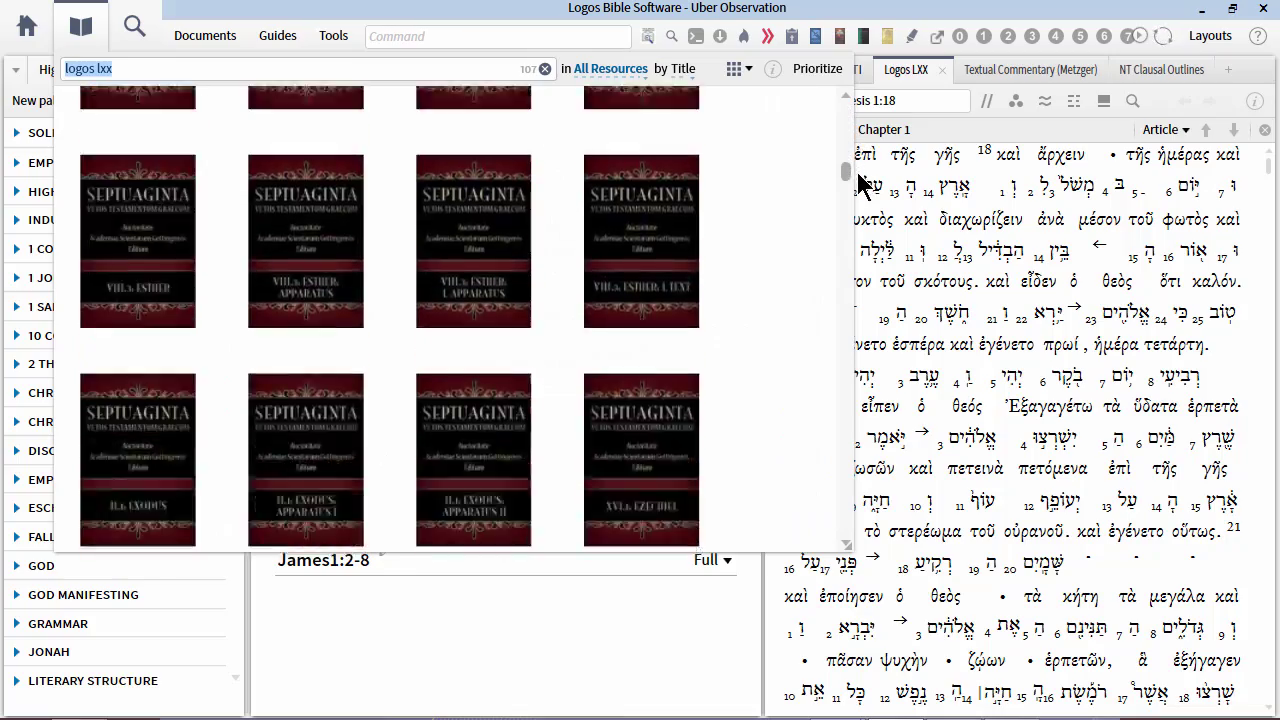